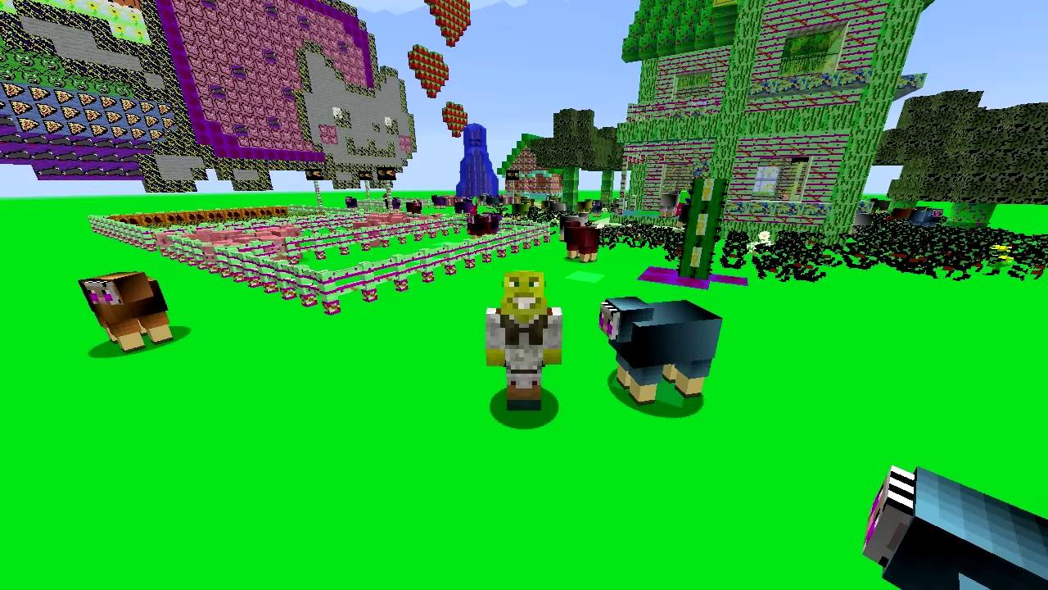
{"action": "key", "text": "2"}
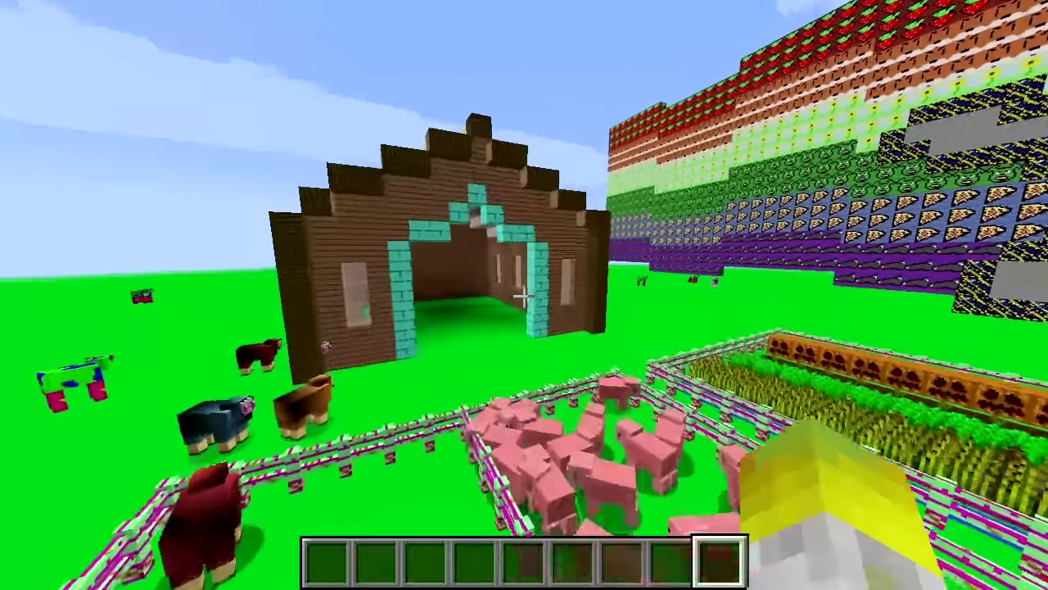
{"action": "key", "text": "w"}
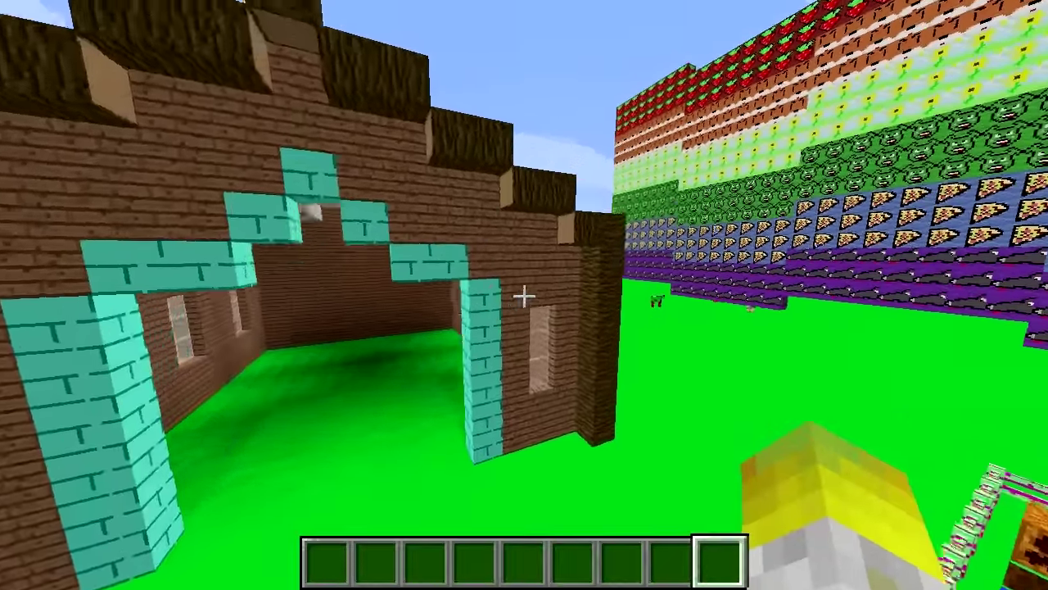
{"action": "key", "text": "space"}
{"action": "key", "text": "shift"}
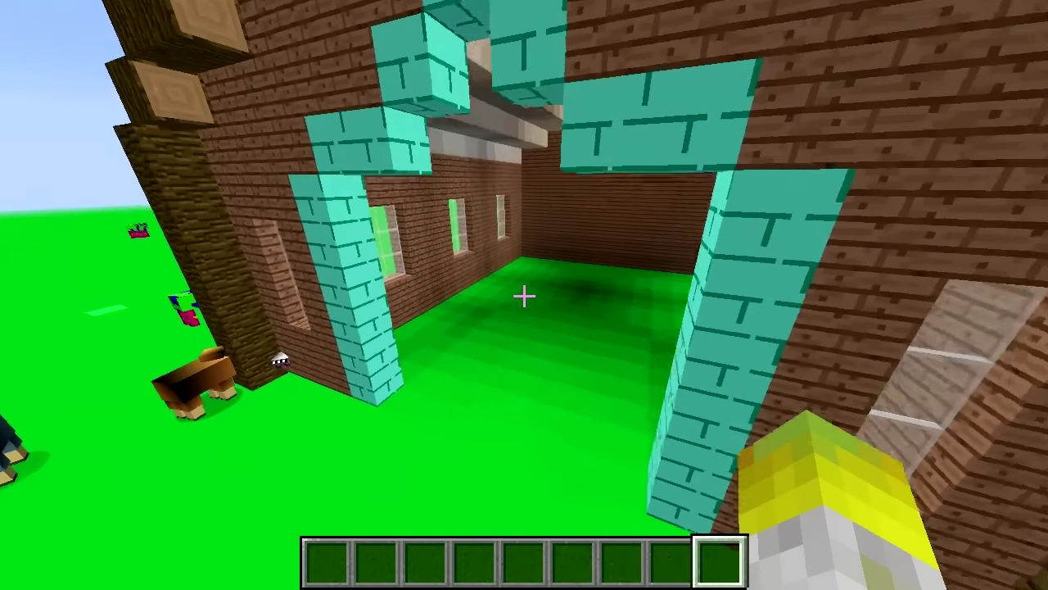
{"action": "key", "text": "w"}
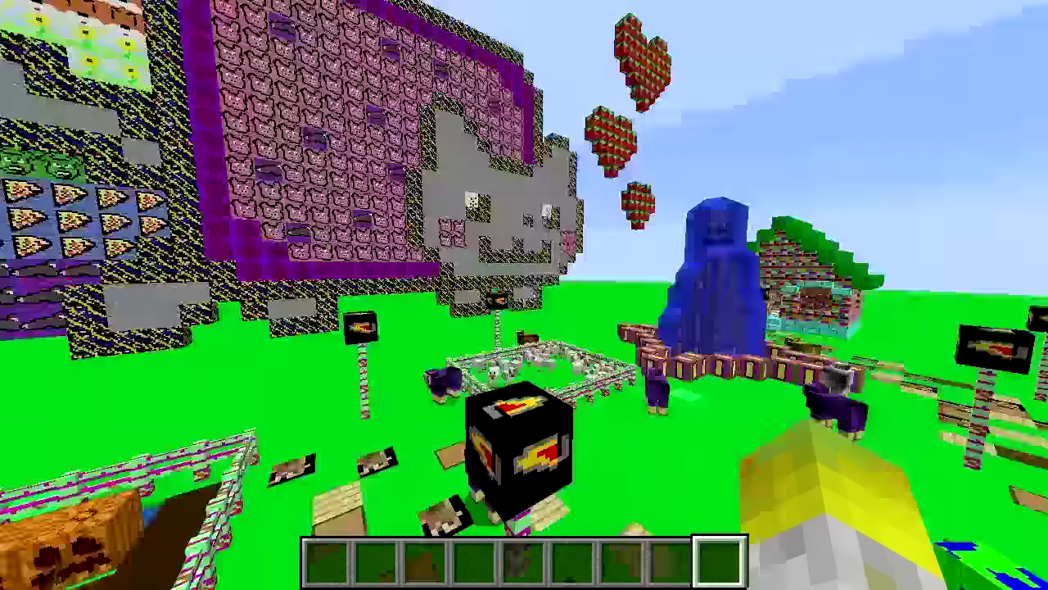
{"action": "key", "text": "w"}
{"action": "key", "text": "w"}
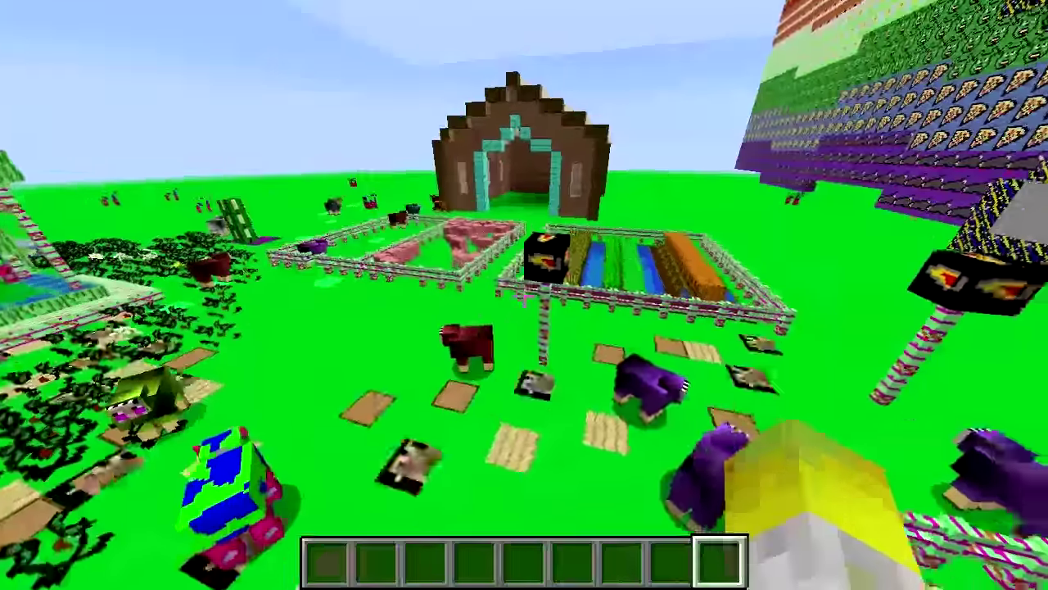
{"action": "key", "text": "w"}
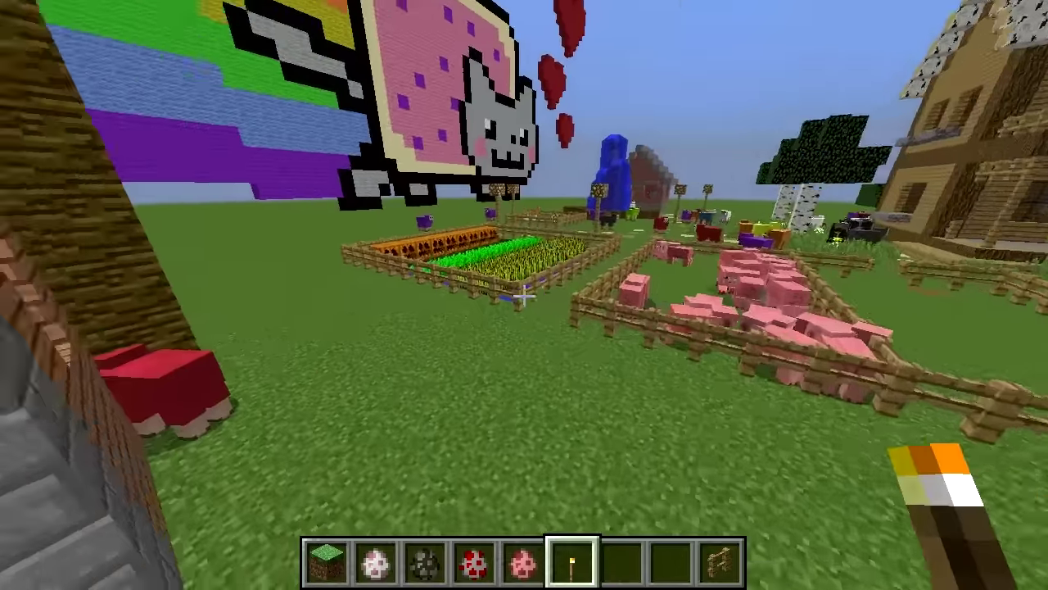
{"action": "key", "text": "w"}
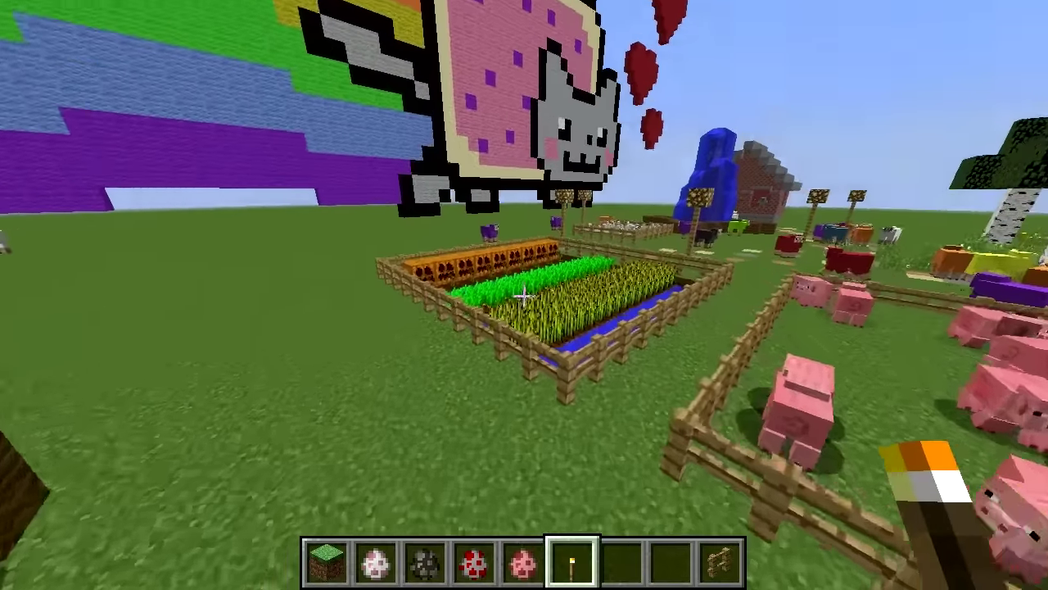
{"action": "key", "text": "w"}
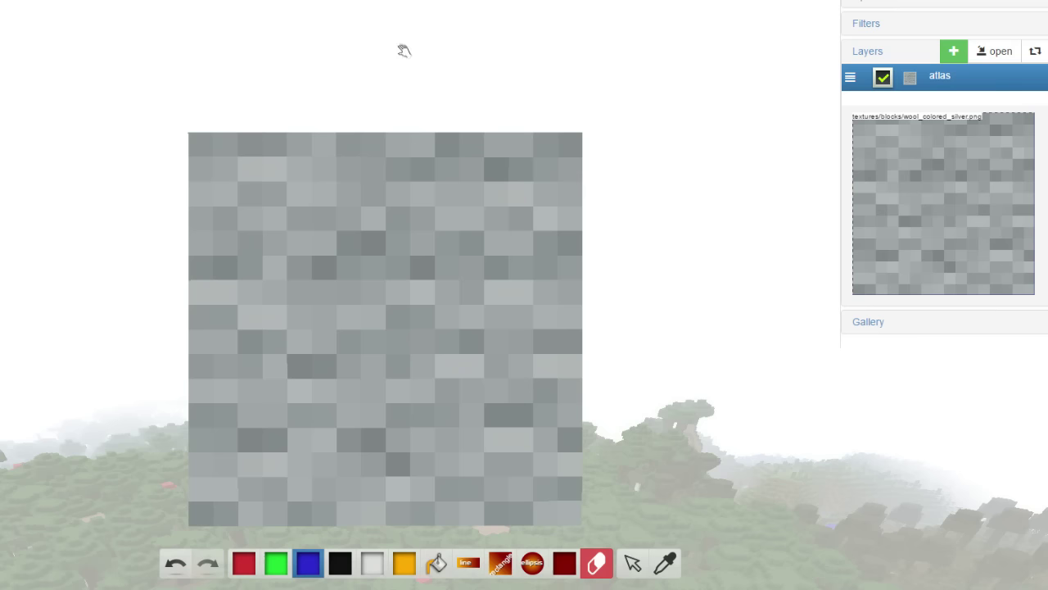
Paint a pink face with white-and-black eyes and a black smile over the silver wool block texture.
{"action": "left_click", "coordinate": [378, 560]}
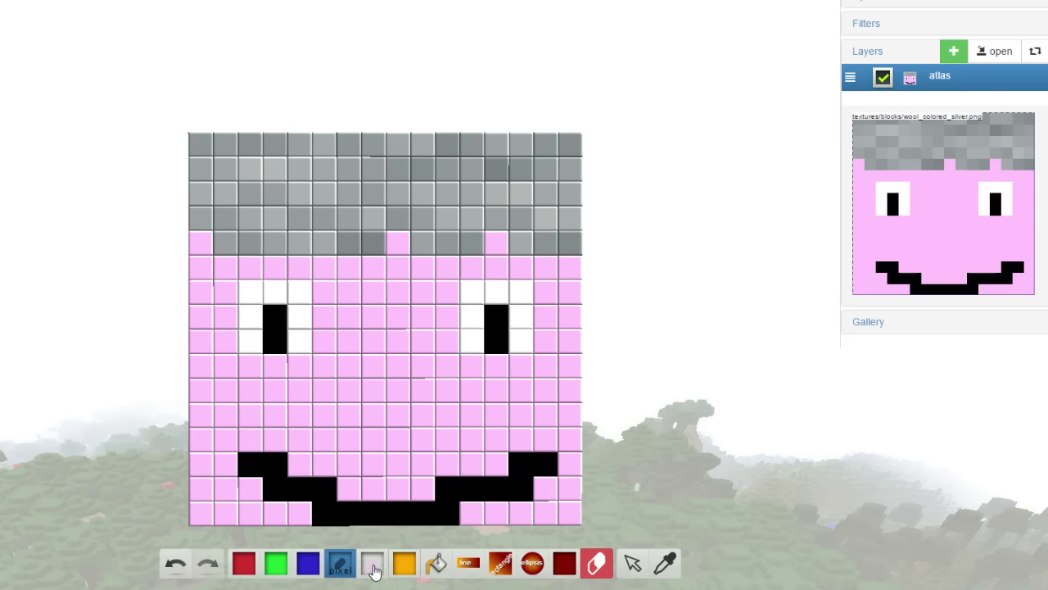
{"action": "left_click", "coordinate": [346, 573]}
{"action": "left_click_drag", "start_coordinate": [496, 280], "coordinate": [535, 196]}
{"action": "left_click", "coordinate": [664, 505]}
{"action": "mouse_move", "coordinate": [352, 382]}
{"action": "left_mouse_down"}
{"action": "mouse_move", "coordinate": [380, 427]}
{"action": "mouse_move", "coordinate": [376, 393]}
{"action": "left_mouse_up"}
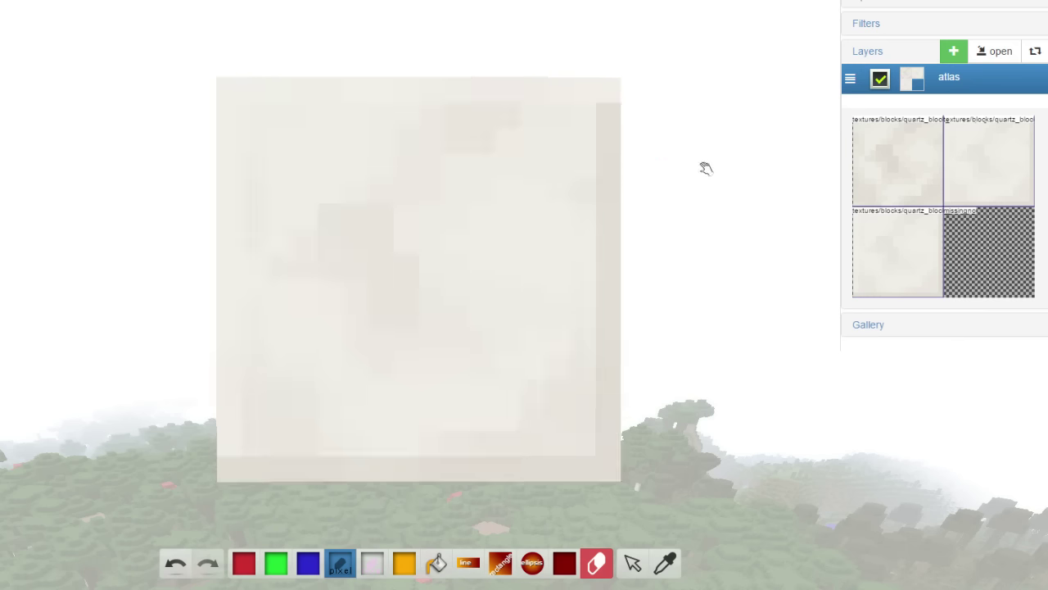
Choose magenta as the drawing colour and flood-fill every face of the quartz block with it.
{"action": "mouse_move", "coordinate": [650, 166]}
{"action": "left_mouse_down"}
{"action": "mouse_move", "coordinate": [511, 65]}
{"action": "mouse_move", "coordinate": [459, 115]}
{"action": "mouse_move", "coordinate": [529, 180]}
{"action": "mouse_move", "coordinate": [637, 192]}
{"action": "mouse_move", "coordinate": [680, 171]}
{"action": "mouse_move", "coordinate": [644, 166]}
{"action": "mouse_move", "coordinate": [660, 169]}
{"action": "left_mouse_up"}
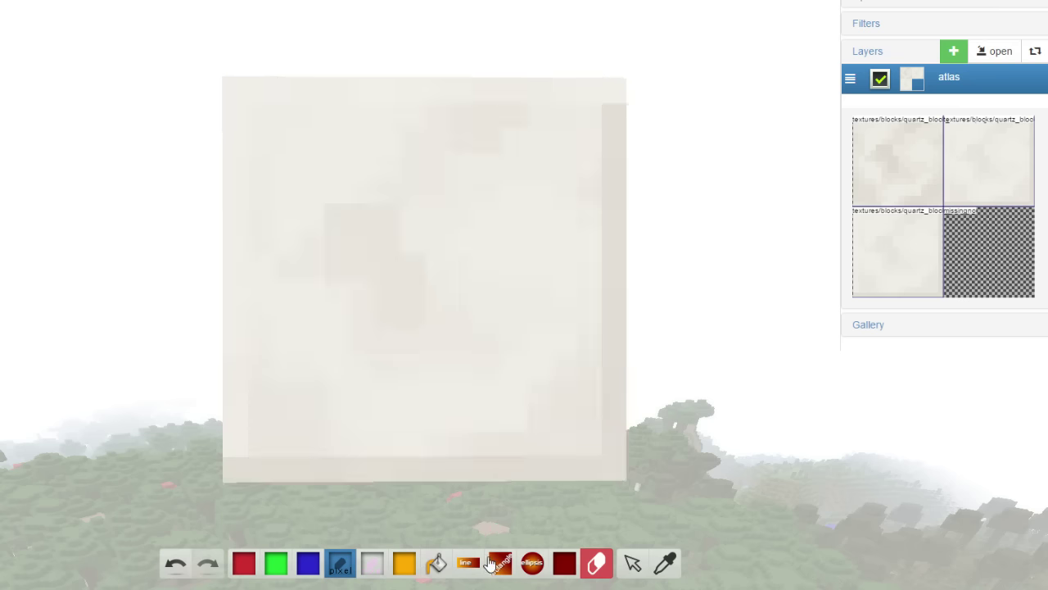
{"action": "left_click", "coordinate": [326, 573]}
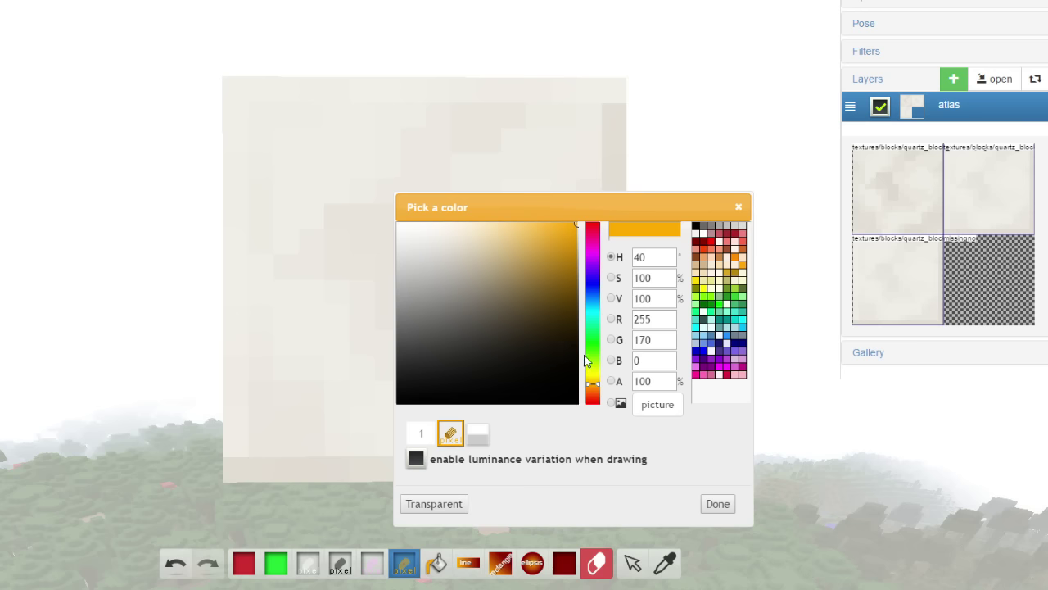
{"action": "left_click_drag", "start_coordinate": [592, 358], "coordinate": [592, 255]}
{"action": "left_click", "coordinate": [464, 140]}
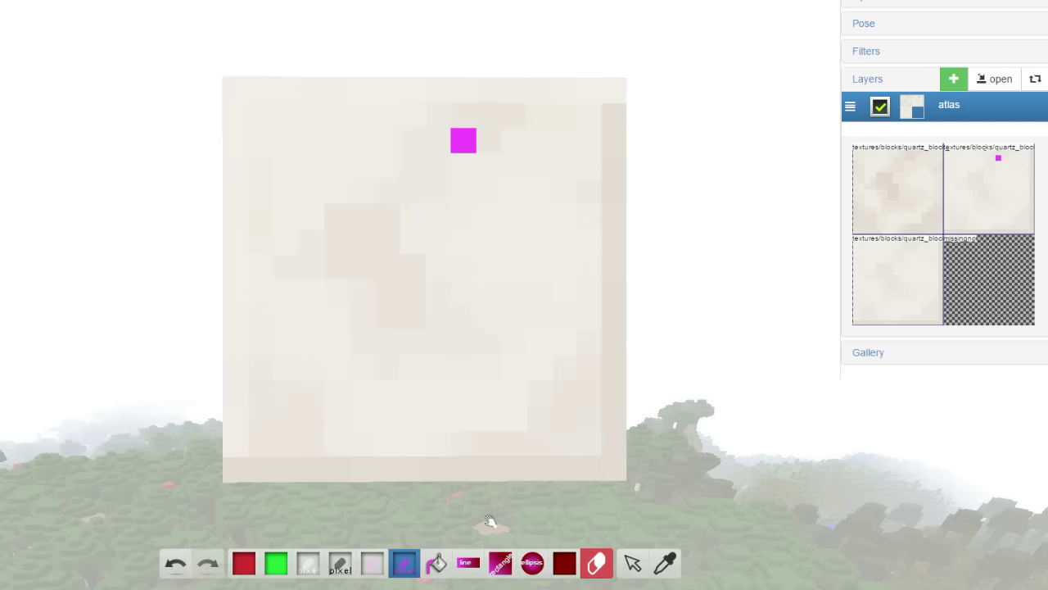
{"action": "left_click", "coordinate": [436, 564]}
{"action": "left_click", "coordinate": [393, 157]}
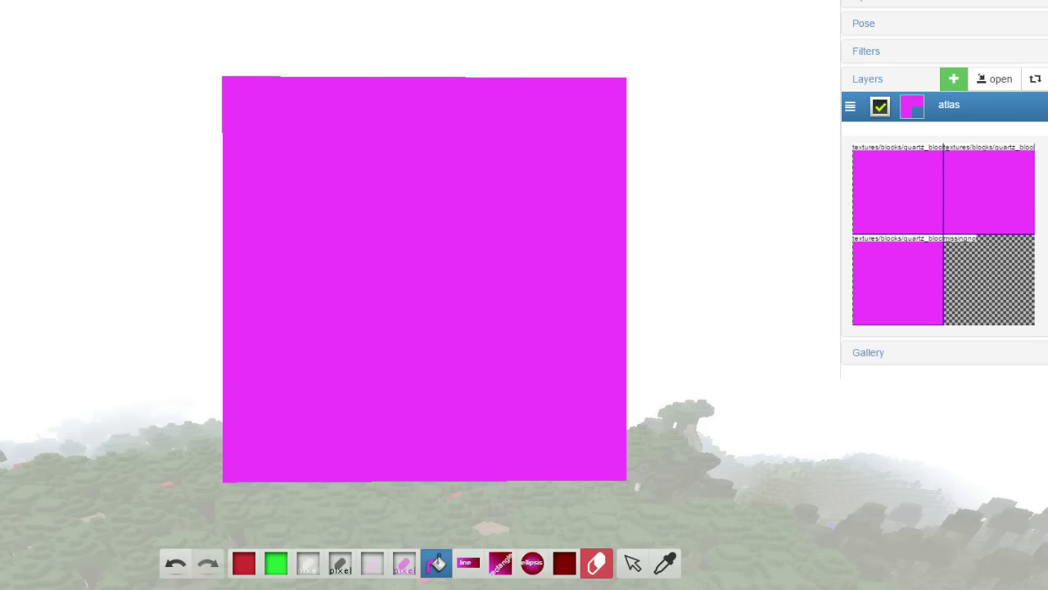
Change the pixel pencil's colour to very pale cyan and undo the trial marks on the quartz block.
{"action": "left_click", "coordinate": [415, 571]}
{"action": "left_click_drag", "start_coordinate": [412, 166], "coordinate": [464, 191]}
{"action": "left_click", "coordinate": [464, 267]}
{"action": "left_click", "coordinate": [174, 567]}
{"action": "left_click", "coordinate": [174, 567]}
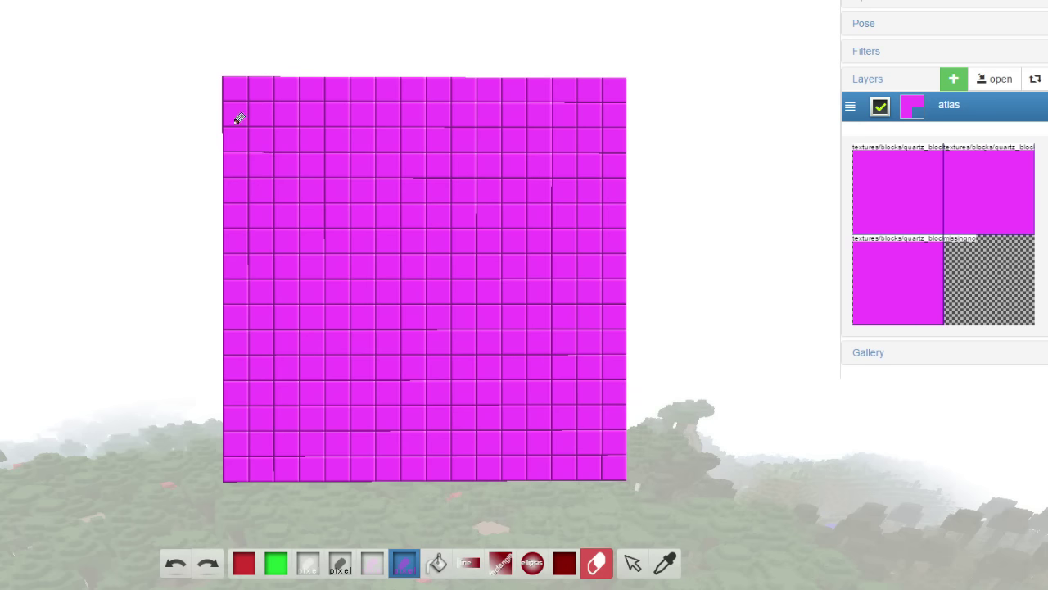
Paint pale cyan horizontal stripes on one magenta quartz texture and concentric pale cyan squares on the other two.
{"action": "mouse_move", "coordinate": [237, 119]}
{"action": "left_mouse_down"}
{"action": "mouse_move", "coordinate": [538, 128]}
{"action": "mouse_move", "coordinate": [594, 140]}
{"action": "left_mouse_up"}
{"action": "left_click", "coordinate": [189, 563]}
{"action": "mouse_move", "coordinate": [235, 112]}
{"action": "left_mouse_down"}
{"action": "mouse_move", "coordinate": [618, 107]}
{"action": "mouse_move", "coordinate": [248, 115]}
{"action": "left_mouse_up"}
{"action": "left_click_drag", "start_coordinate": [237, 167], "coordinate": [615, 164]}
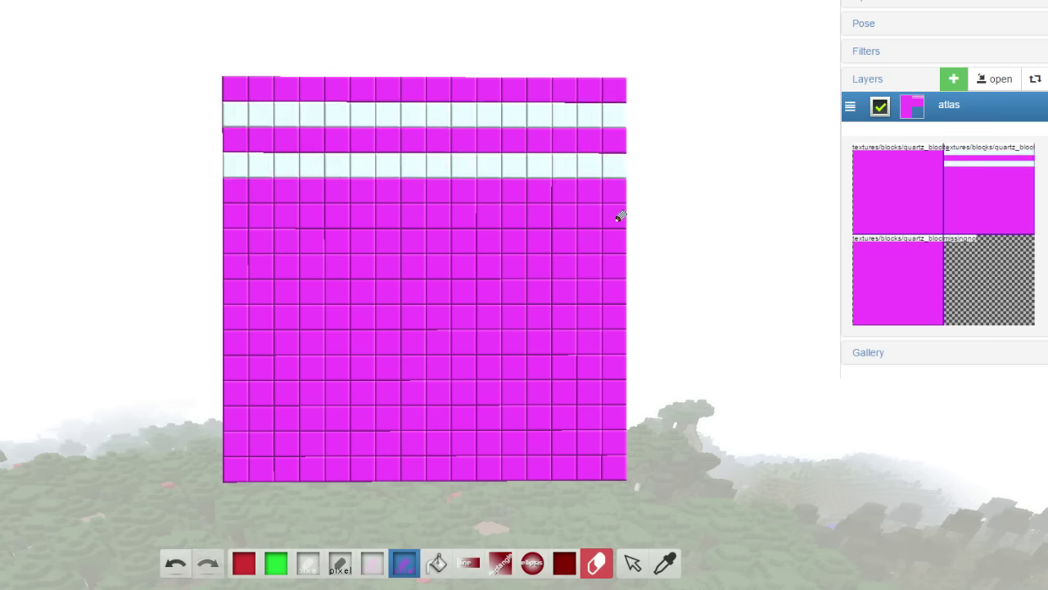
{"action": "left_click_drag", "start_coordinate": [620, 216], "coordinate": [238, 216]}
{"action": "left_click_drag", "start_coordinate": [246, 261], "coordinate": [615, 267]}
{"action": "left_click_drag", "start_coordinate": [639, 270], "coordinate": [713, 278]}
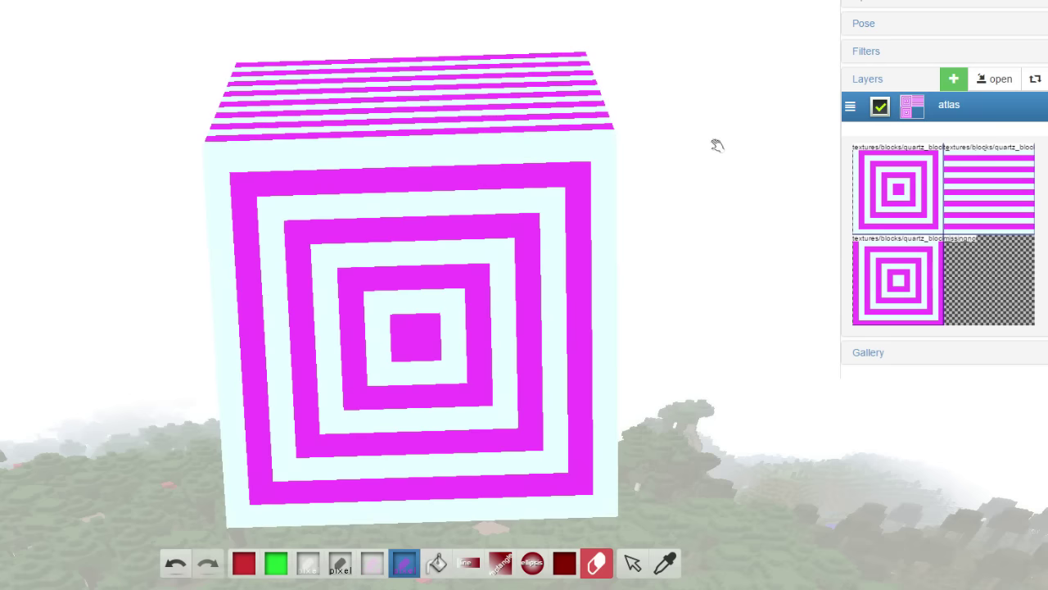
{"action": "left_click_drag", "start_coordinate": [718, 202], "coordinate": [717, 251]}
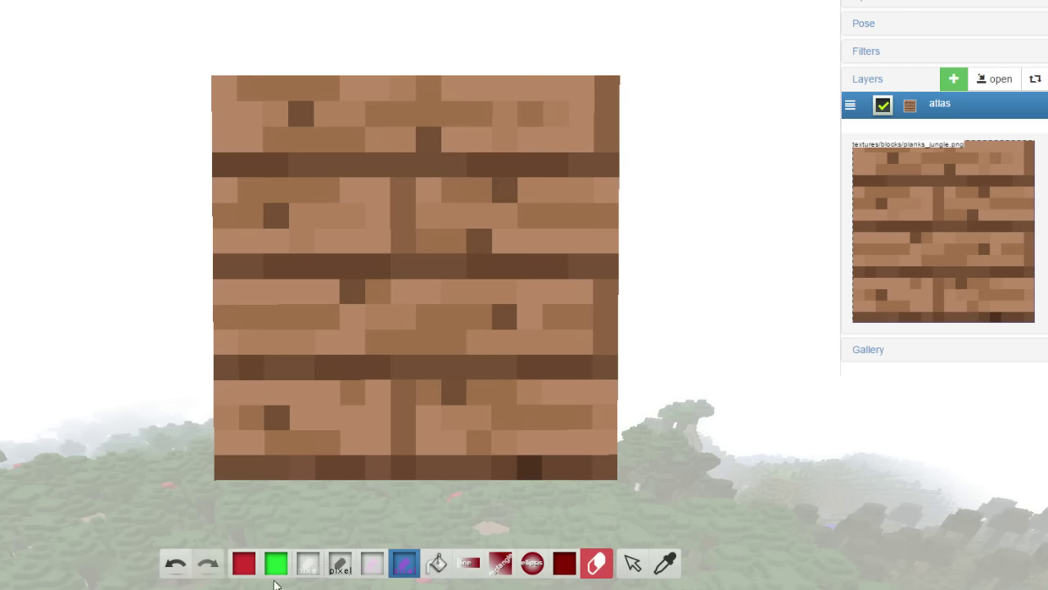
Set the pixel pencil to bright red and recolour the jungle planks' dark horizontal seams and the knots touching them.
{"action": "left_click", "coordinate": [246, 569]}
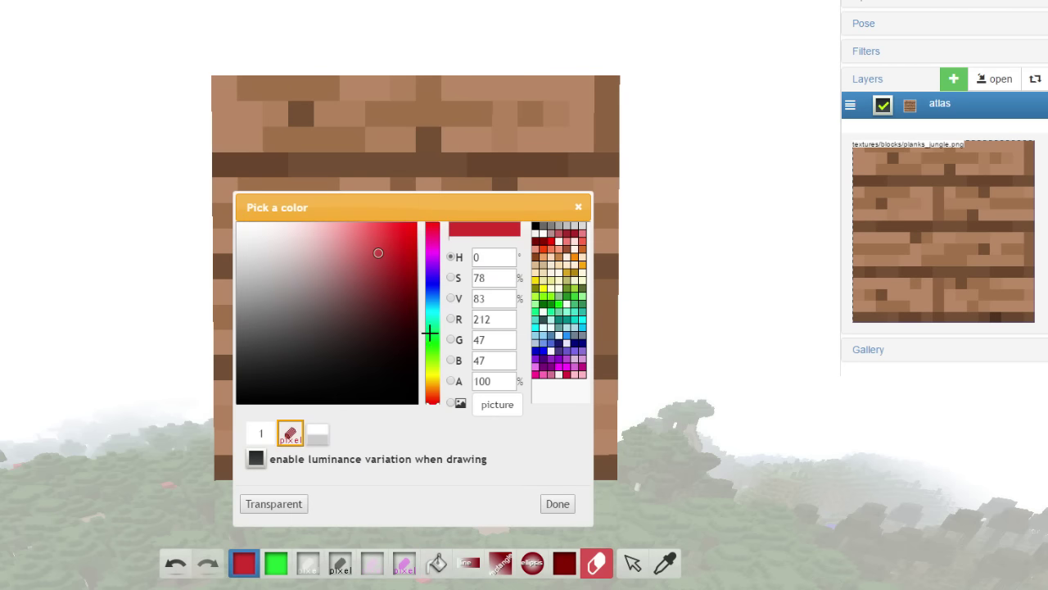
{"action": "left_click_drag", "start_coordinate": [389, 248], "coordinate": [444, 202]}
{"action": "left_click", "coordinate": [560, 502]}
{"action": "mouse_move", "coordinate": [227, 163]}
{"action": "left_mouse_down"}
{"action": "mouse_move", "coordinate": [498, 165]}
{"action": "mouse_move", "coordinate": [505, 189]}
{"action": "left_mouse_up"}
{"action": "left_click", "coordinate": [428, 138]}
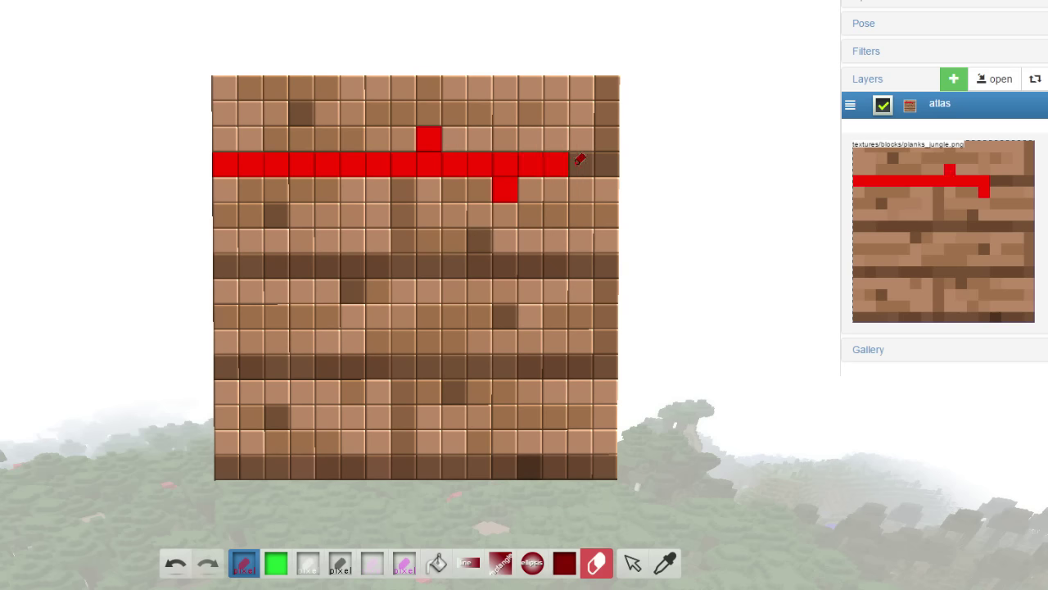
{"action": "left_click_drag", "start_coordinate": [580, 160], "coordinate": [604, 160]}
{"action": "left_click_drag", "start_coordinate": [226, 265], "coordinate": [612, 257]}
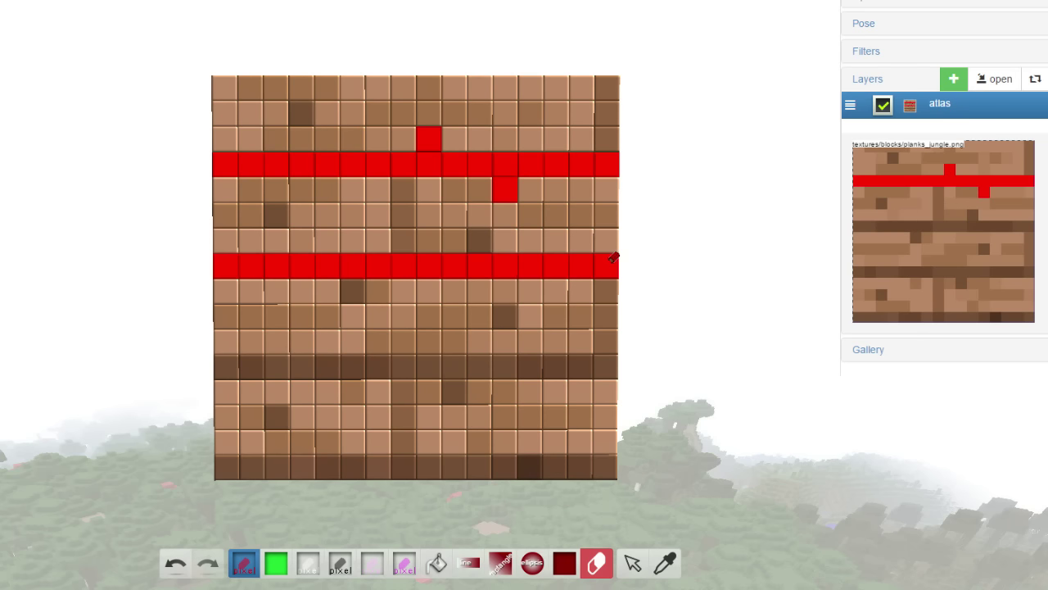
{"action": "left_click", "coordinate": [479, 241]}
{"action": "left_click", "coordinate": [357, 286]}
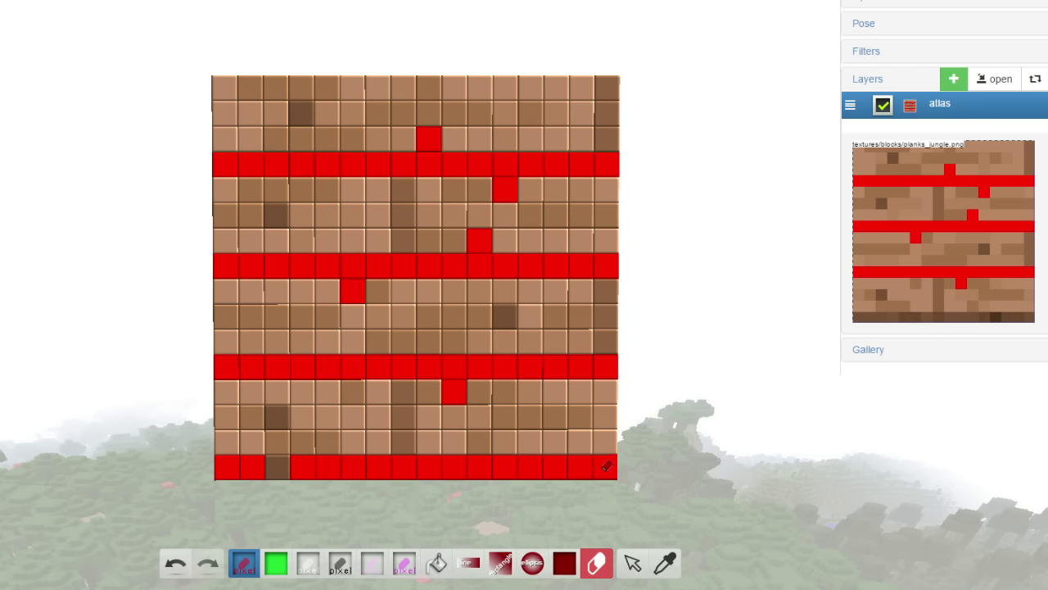
{"action": "left_click", "coordinate": [278, 466]}
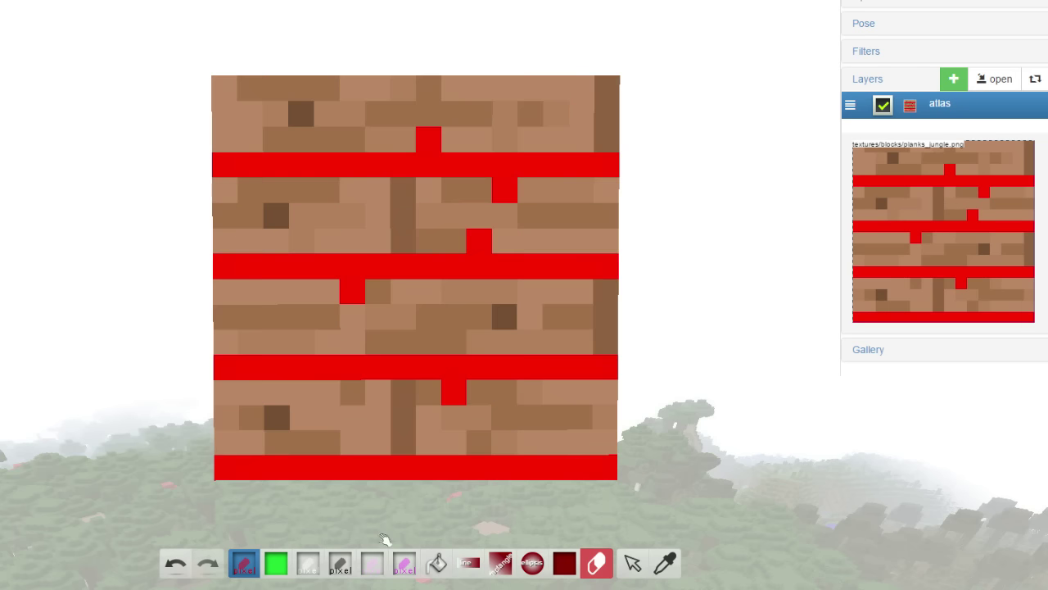
Switch the red pencil to hot pink and recolour the jungle planks' isolated dark knots and vertical joints in rows one, two and four.
{"action": "left_click", "coordinate": [243, 562]}
{"action": "left_click", "coordinate": [431, 244]}
{"action": "left_click", "coordinate": [558, 504]}
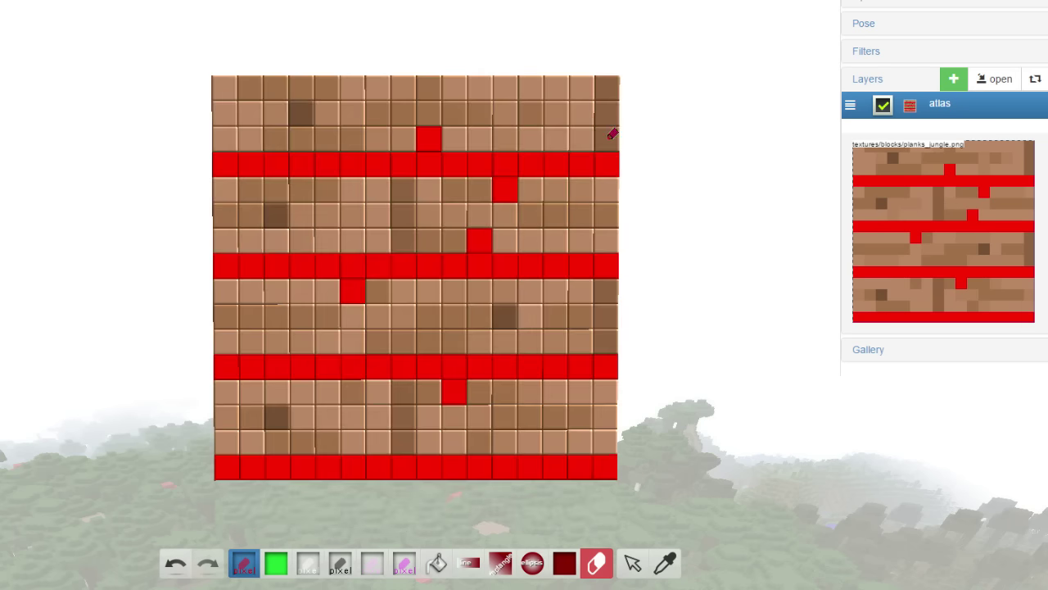
{"action": "left_click_drag", "start_coordinate": [607, 139], "coordinate": [610, 84]}
{"action": "left_click_drag", "start_coordinate": [412, 190], "coordinate": [403, 242]}
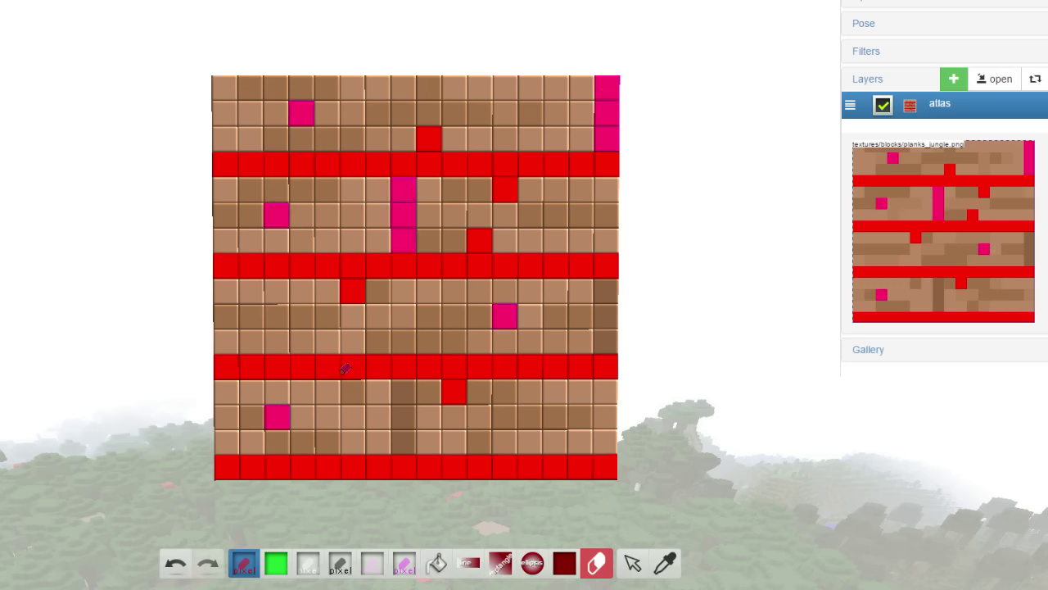
{"action": "left_click_drag", "start_coordinate": [403, 392], "coordinate": [403, 442]}
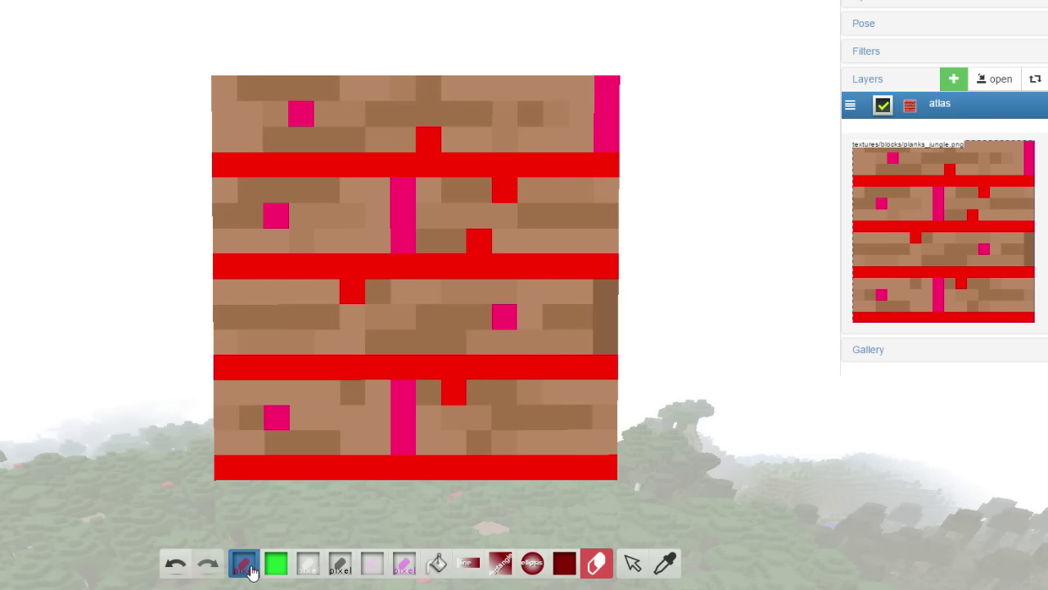
Set another pencil to pale lavender and paint over the light brown wood areas in all four plank rows.
{"action": "double_click", "coordinate": [308, 565]}
{"action": "left_click_drag", "start_coordinate": [354, 229], "coordinate": [335, 186]}
{"action": "left_click", "coordinate": [621, 504]}
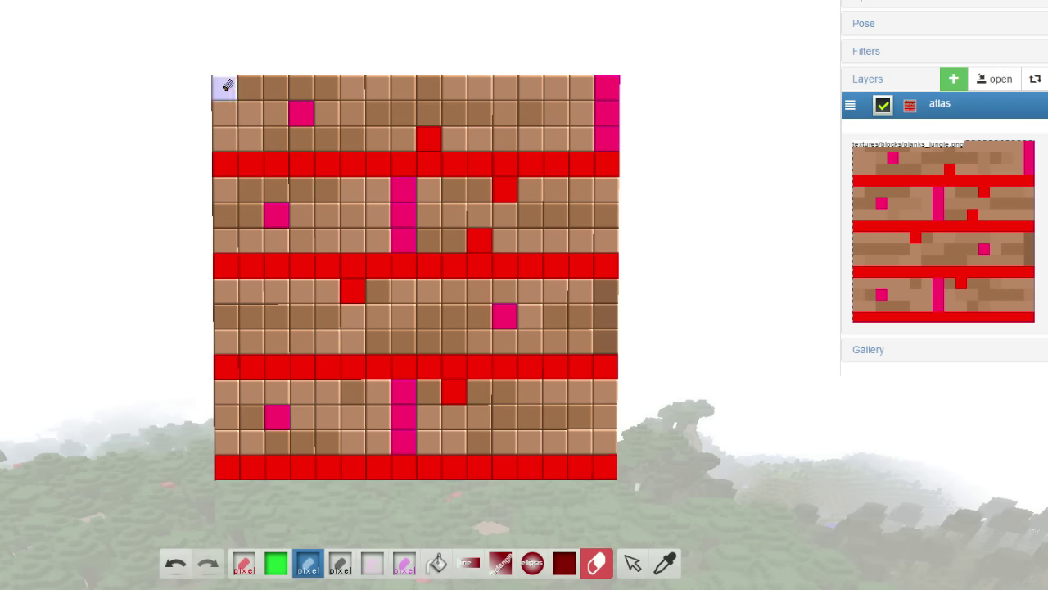
{"action": "left_click_drag", "start_coordinate": [250, 113], "coordinate": [252, 139]}
{"action": "mouse_move", "coordinate": [359, 83]}
{"action": "left_mouse_down"}
{"action": "mouse_move", "coordinate": [579, 88]}
{"action": "mouse_move", "coordinate": [581, 104]}
{"action": "mouse_move", "coordinate": [563, 128]}
{"action": "left_mouse_up"}
{"action": "mouse_move", "coordinate": [503, 116]}
{"action": "left_mouse_down"}
{"action": "mouse_move", "coordinate": [523, 136]}
{"action": "mouse_move", "coordinate": [412, 134]}
{"action": "mouse_move", "coordinate": [354, 103]}
{"action": "mouse_move", "coordinate": [328, 113]}
{"action": "left_mouse_up"}
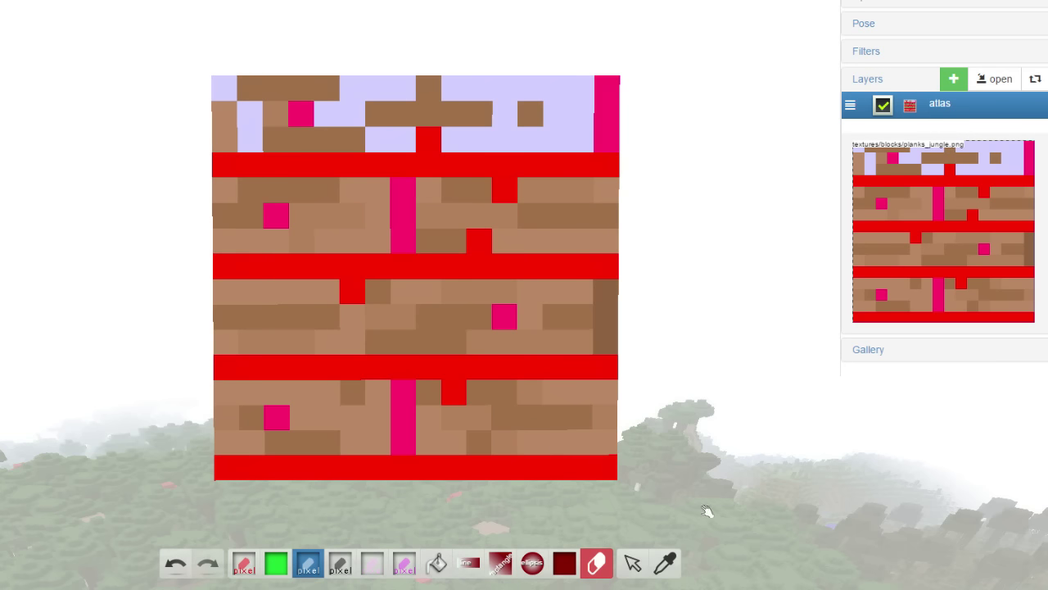
{"action": "mouse_move", "coordinate": [503, 215]}
{"action": "left_mouse_down"}
{"action": "mouse_move", "coordinate": [344, 215]}
{"action": "mouse_move", "coordinate": [323, 234]}
{"action": "mouse_move", "coordinate": [232, 243]}
{"action": "mouse_move", "coordinate": [316, 238]}
{"action": "left_mouse_up"}
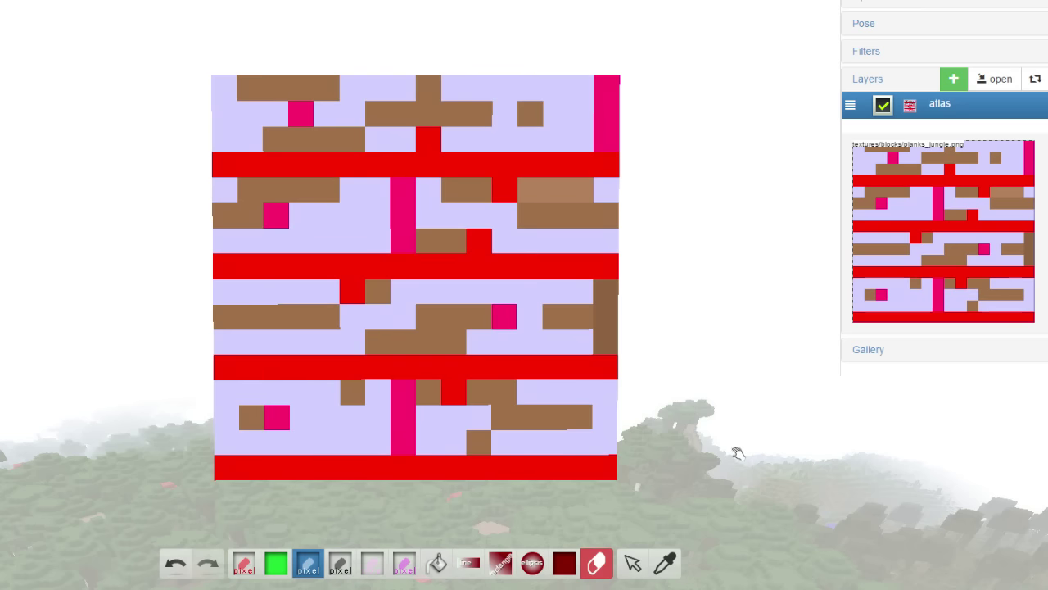
Change the green pencil to yellow and paint over all remaining brown pixels of the jungle planks texture.
{"action": "left_click", "coordinate": [276, 564]}
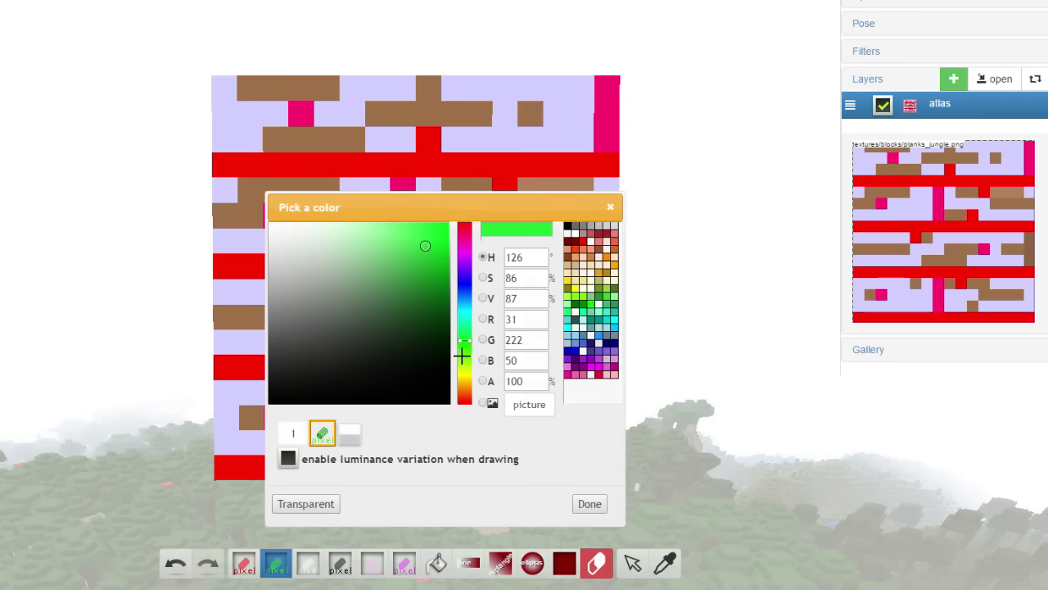
{"action": "mouse_move", "coordinate": [459, 298]}
{"action": "left_mouse_down"}
{"action": "mouse_move", "coordinate": [460, 277]}
{"action": "mouse_move", "coordinate": [459, 376]}
{"action": "left_mouse_up"}
{"action": "left_click", "coordinate": [397, 269]}
{"action": "left_click_drag", "start_coordinate": [407, 254], "coordinate": [443, 227]}
{"action": "left_click", "coordinate": [532, 113]}
{"action": "left_click", "coordinate": [531, 114]}
{"action": "left_click_drag", "start_coordinate": [482, 115], "coordinate": [397, 118]}
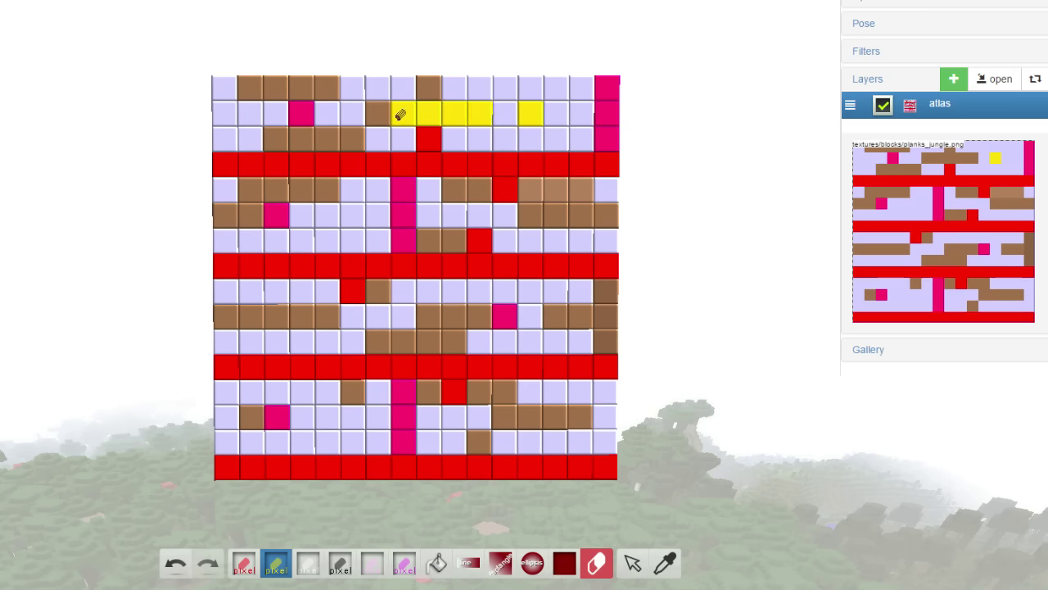
{"action": "left_click", "coordinate": [432, 90]}
{"action": "left_click", "coordinate": [381, 113]}
{"action": "left_click_drag", "start_coordinate": [249, 88], "coordinate": [328, 86]}
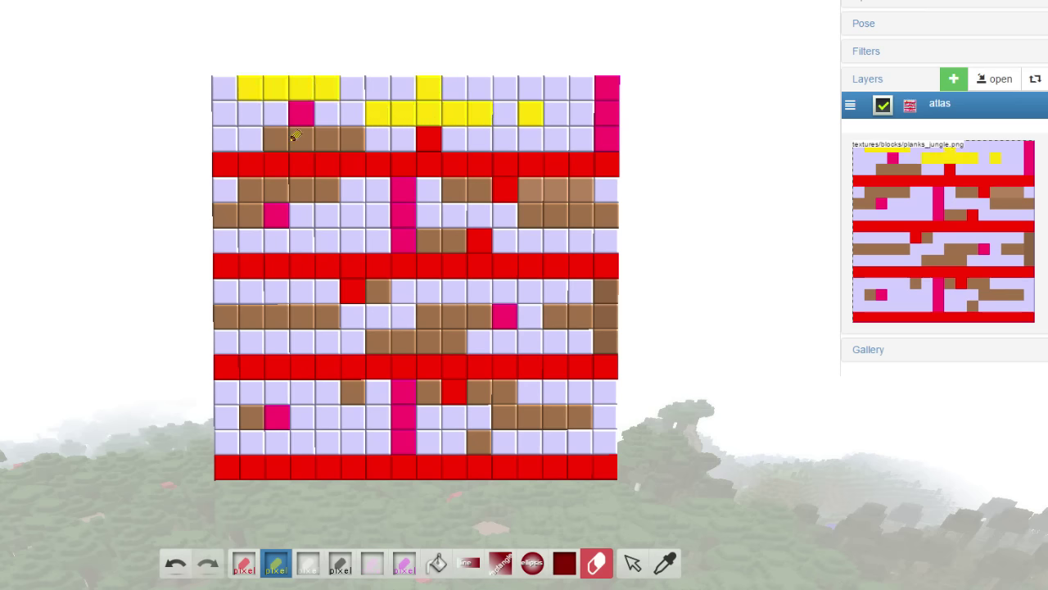
{"action": "left_click_drag", "start_coordinate": [276, 139], "coordinate": [357, 141]}
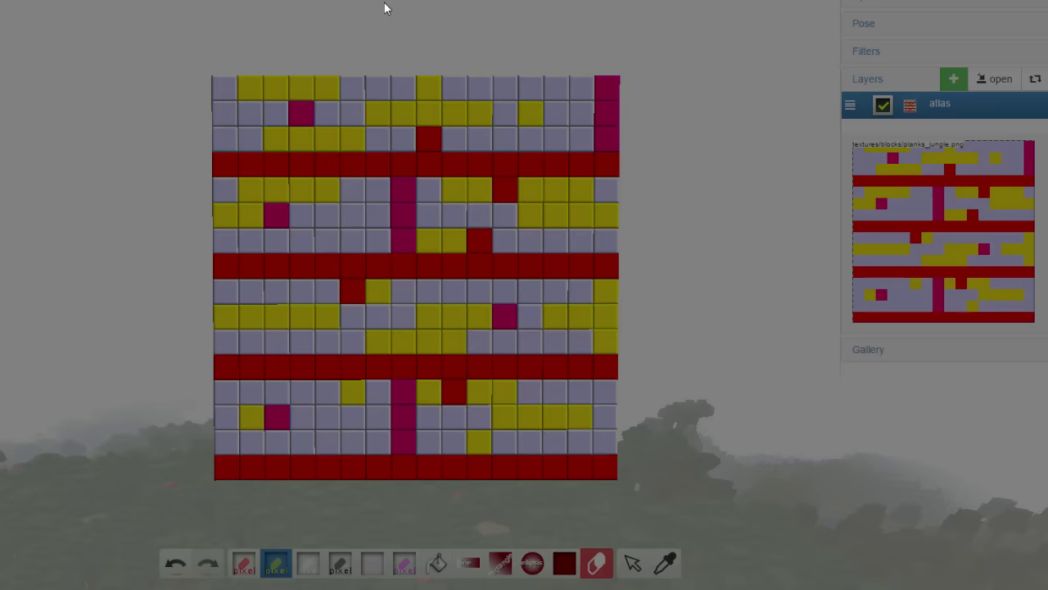
Open the jungle log texture, set a pixel pencil to green (RGB 56, 158, 2) and paint leaf clusters of two trees.
{"action": "left_click", "coordinate": [598, 185]}
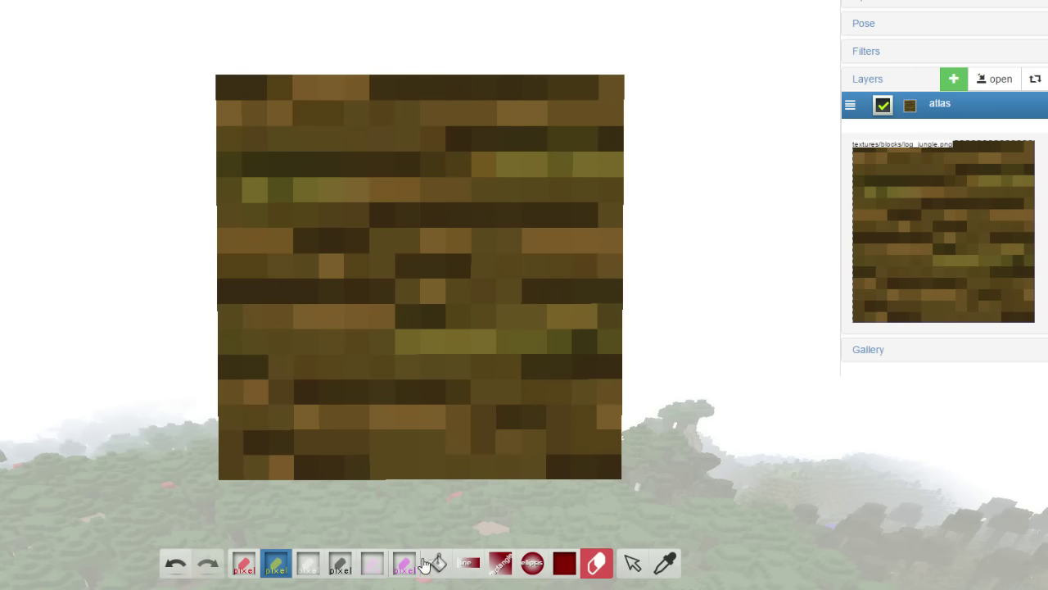
{"action": "left_click", "coordinate": [398, 565]}
{"action": "left_click_drag", "start_coordinate": [544, 236], "coordinate": [578, 221]}
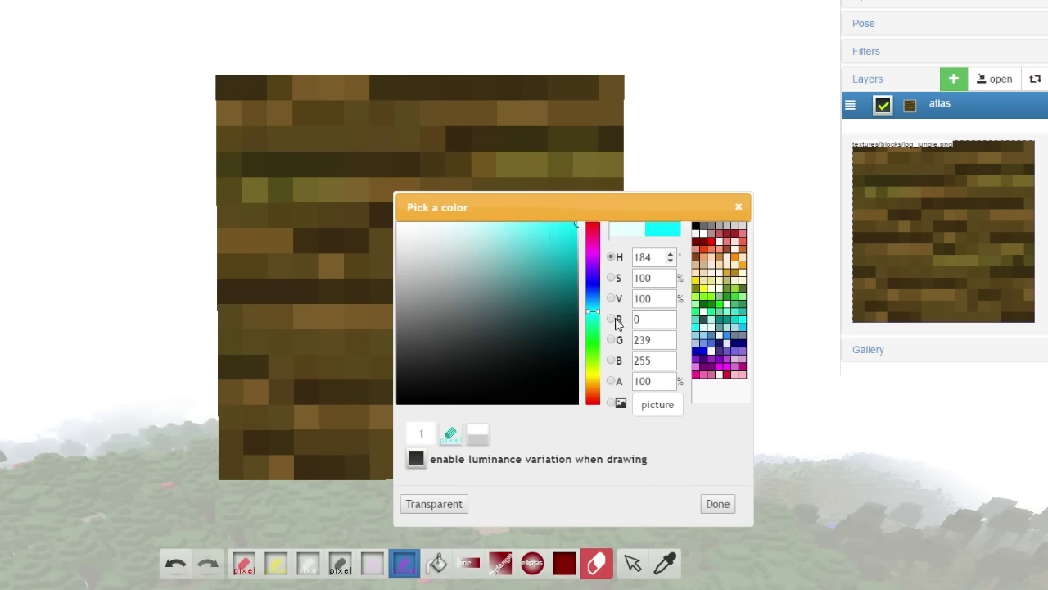
{"action": "mouse_move", "coordinate": [586, 358]}
{"action": "left_mouse_down"}
{"action": "mouse_move", "coordinate": [588, 391]}
{"action": "mouse_move", "coordinate": [588, 376]}
{"action": "left_mouse_up"}
{"action": "left_click", "coordinate": [415, 567]}
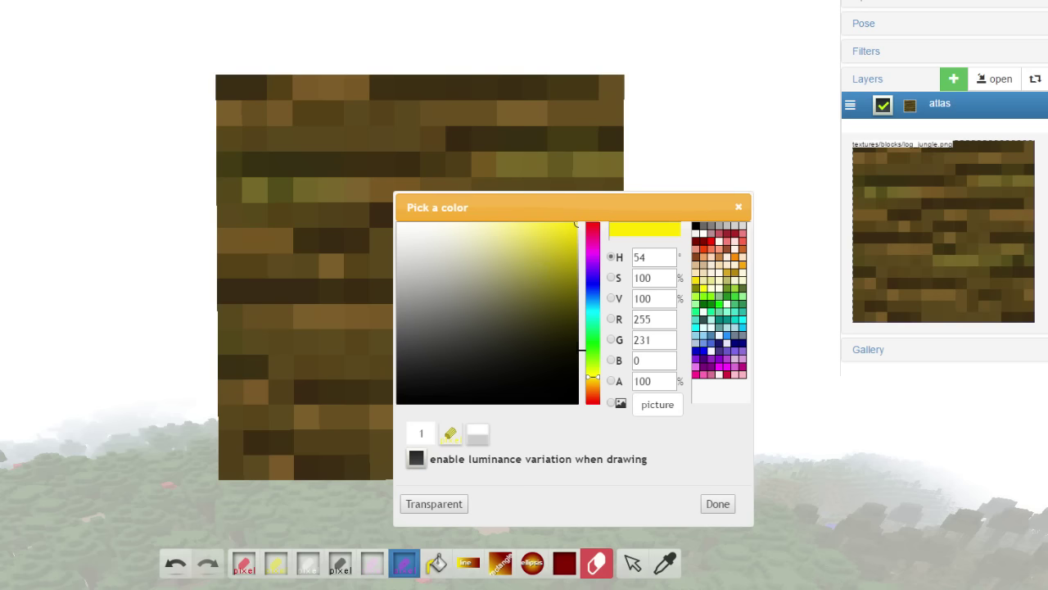
{"action": "left_click", "coordinate": [590, 355]}
{"action": "left_click_drag", "start_coordinate": [546, 324], "coordinate": [577, 291]}
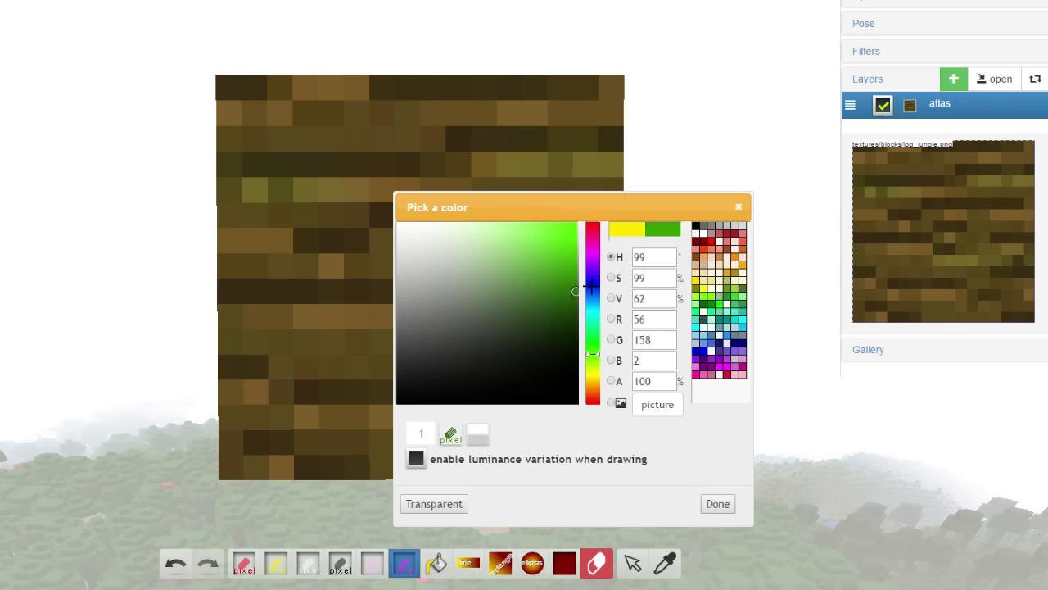
{"action": "left_click", "coordinate": [718, 504]}
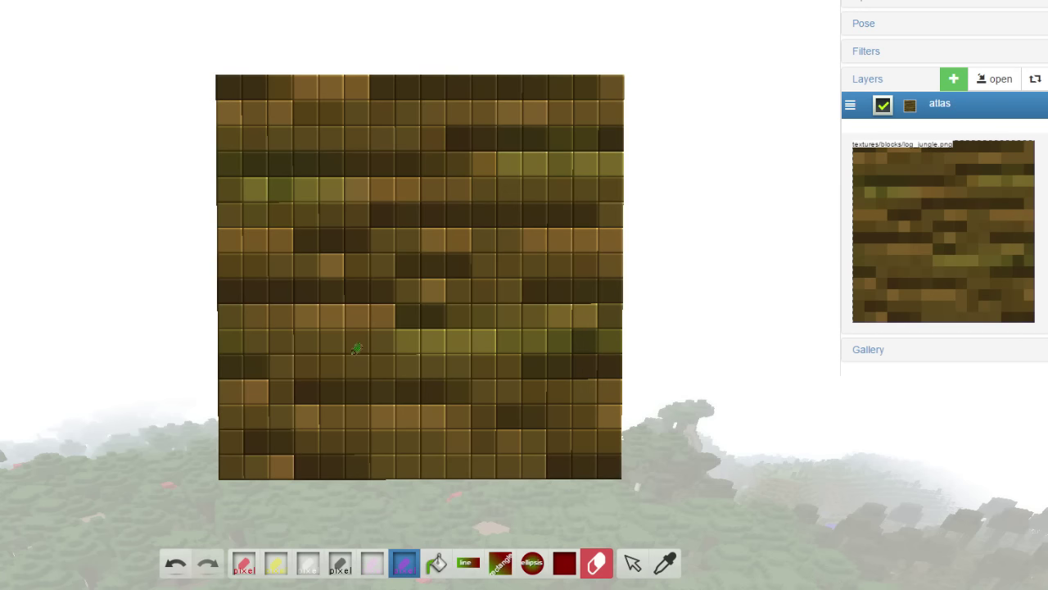
{"action": "mouse_move", "coordinate": [280, 141]}
{"action": "left_mouse_down"}
{"action": "mouse_move", "coordinate": [330, 121]}
{"action": "mouse_move", "coordinate": [294, 129]}
{"action": "mouse_move", "coordinate": [361, 141]}
{"action": "mouse_move", "coordinate": [324, 140]}
{"action": "mouse_move", "coordinate": [378, 133]}
{"action": "mouse_move", "coordinate": [357, 164]}
{"action": "left_mouse_up"}
{"action": "mouse_move", "coordinate": [532, 131]}
{"action": "left_mouse_down"}
{"action": "mouse_move", "coordinate": [468, 173]}
{"action": "mouse_move", "coordinate": [558, 148]}
{"action": "mouse_move", "coordinate": [572, 170]}
{"action": "mouse_move", "coordinate": [527, 159]}
{"action": "mouse_move", "coordinate": [565, 161]}
{"action": "left_mouse_up"}
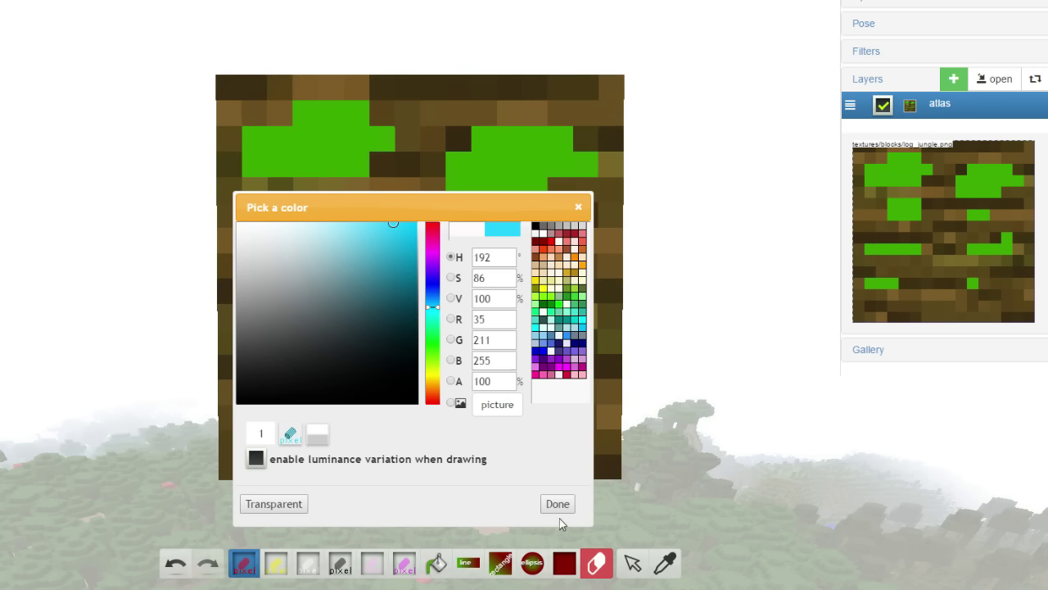
Set the red pencil to sky blue (RGB 35, 211, 255), fill the background around both trunks, and extend the foliage with green pixels.
{"action": "left_click", "coordinate": [558, 503]}
{"action": "mouse_move", "coordinate": [283, 89]}
{"action": "left_mouse_down"}
{"action": "mouse_move", "coordinate": [249, 92]}
{"action": "mouse_move", "coordinate": [230, 108]}
{"action": "left_mouse_up"}
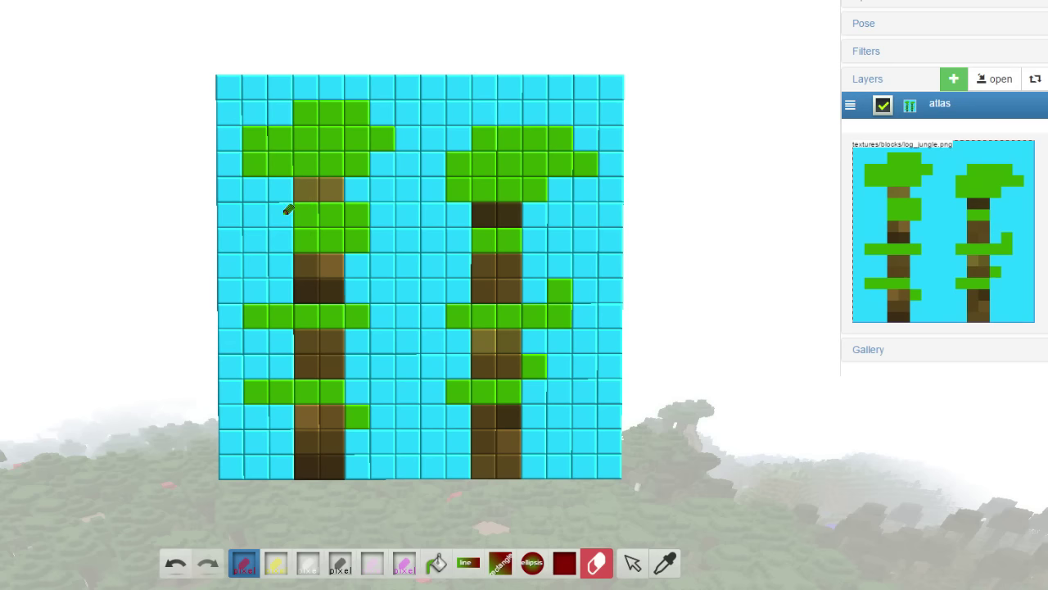
{"action": "left_click_drag", "start_coordinate": [287, 212], "coordinate": [279, 242]}
{"action": "left_click", "coordinate": [458, 239]}
{"action": "left_click", "coordinate": [533, 215]}
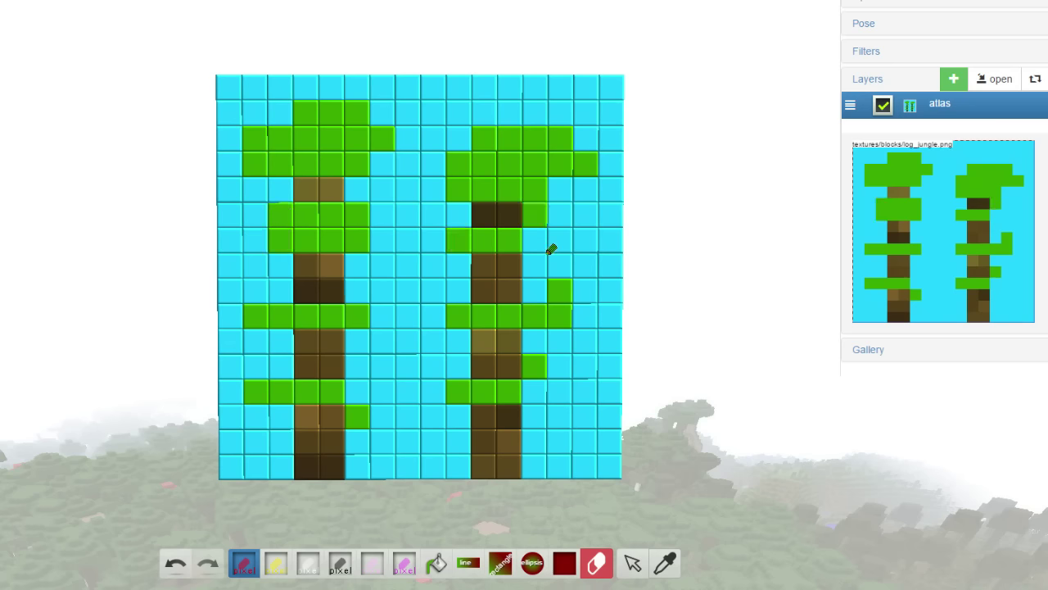
Darken the yellow pencil to RGB 174, 153, 0 and add single fruit pixels on and beside both tree trunks.
{"action": "left_click", "coordinate": [276, 562]}
{"action": "left_click_drag", "start_coordinate": [429, 237], "coordinate": [467, 283]}
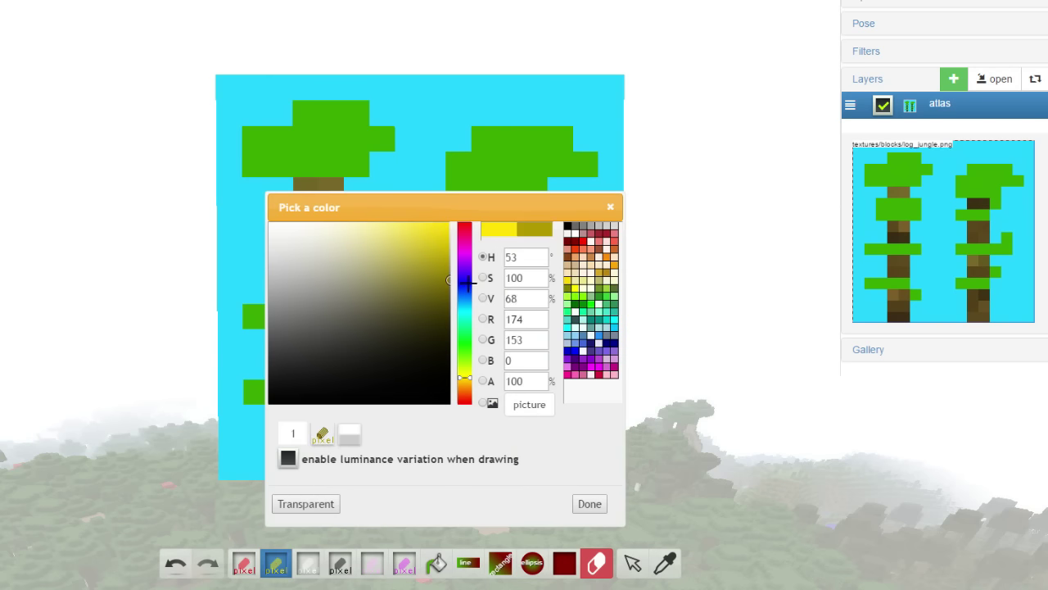
{"action": "left_click", "coordinate": [590, 503]}
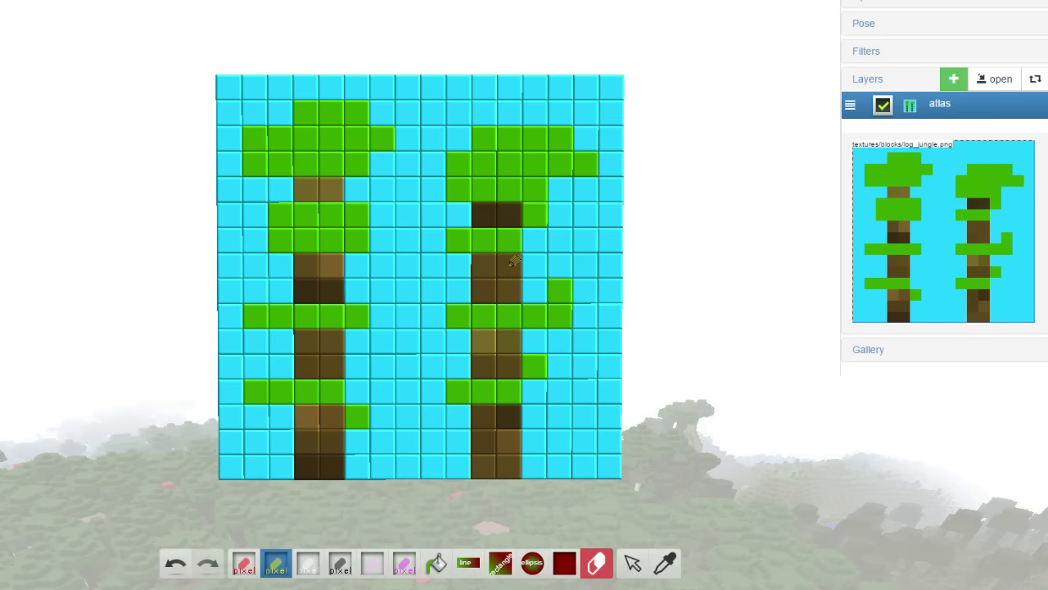
{"action": "left_click", "coordinate": [514, 260]}
{"action": "left_click", "coordinate": [488, 337]}
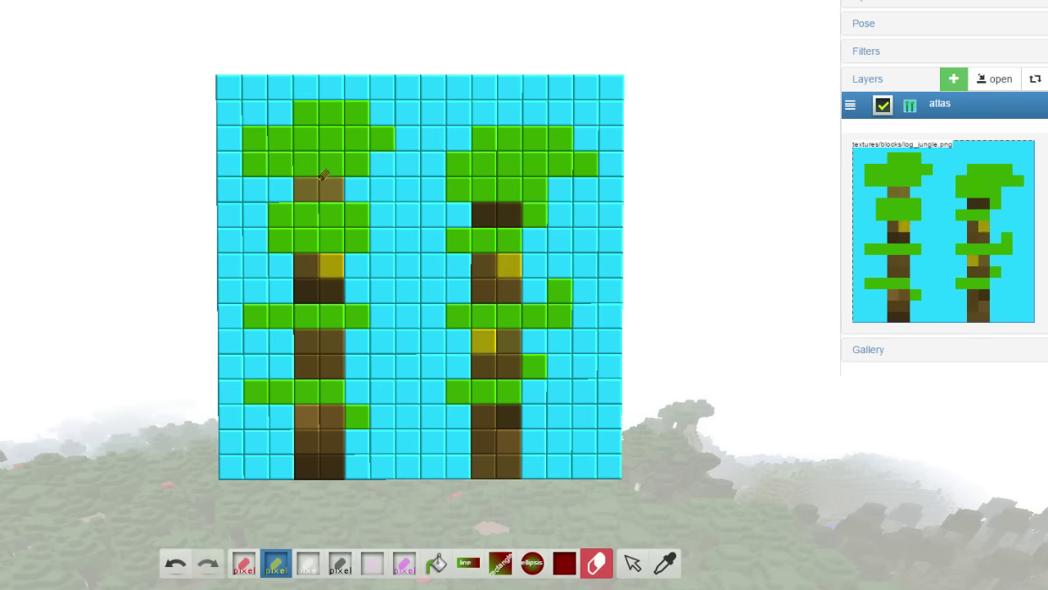
{"action": "left_click", "coordinate": [280, 187]}
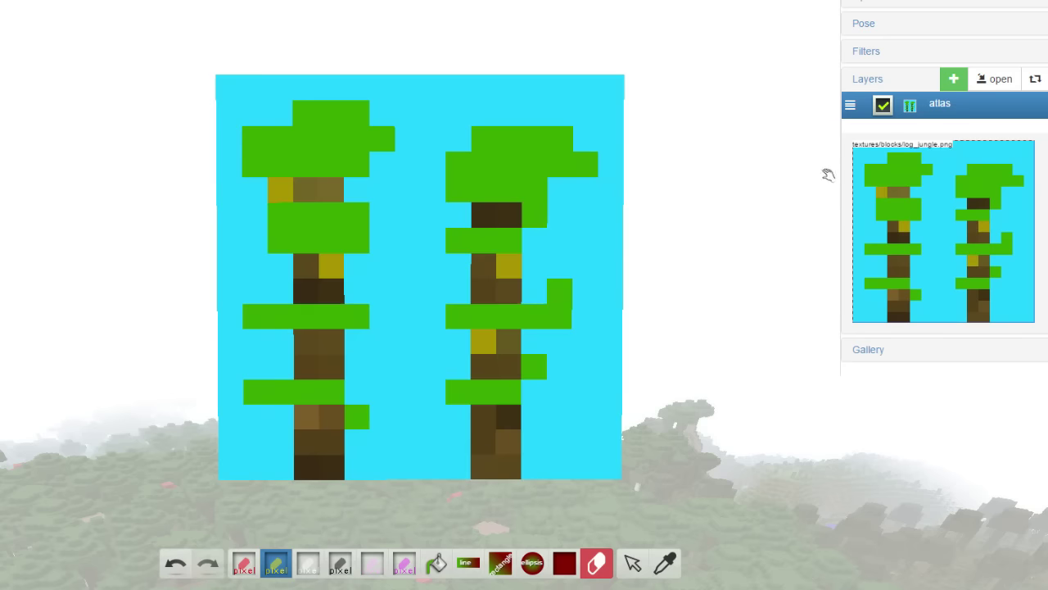
Set the pale lavender pencil to white, paint small clouds in the sky around the trees, and save the jungle log texture.
{"action": "double_click", "coordinate": [308, 562]}
{"action": "left_click_drag", "start_coordinate": [338, 237], "coordinate": [281, 202]}
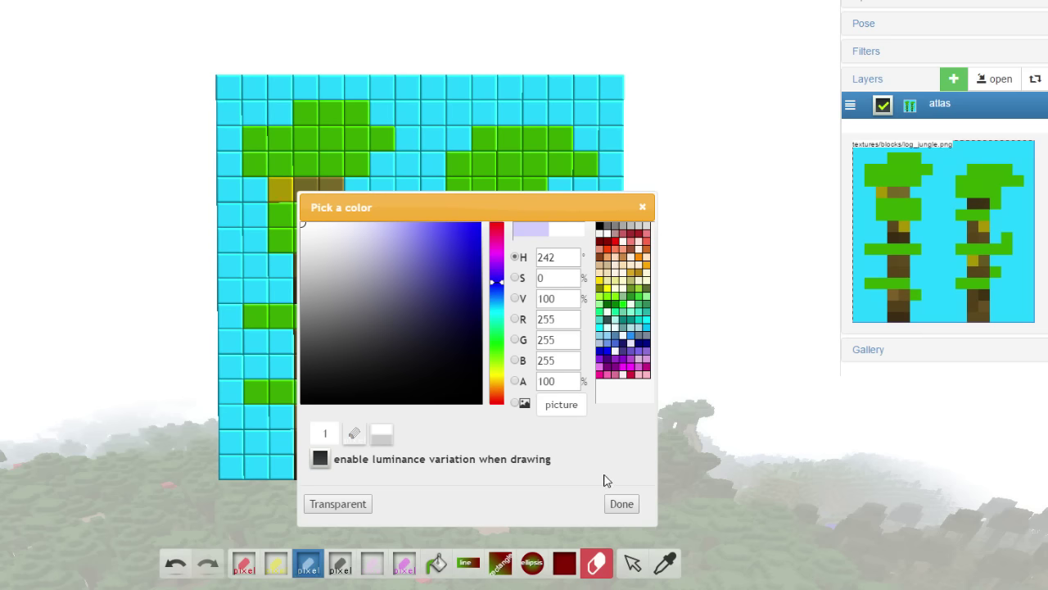
{"action": "left_click", "coordinate": [620, 504]}
{"action": "mouse_move", "coordinate": [438, 107]}
{"action": "left_mouse_down"}
{"action": "mouse_move", "coordinate": [487, 87]}
{"action": "mouse_move", "coordinate": [484, 113]}
{"action": "left_mouse_up"}
{"action": "left_click", "coordinate": [611, 223]}
{"action": "left_click_drag", "start_coordinate": [386, 194], "coordinate": [412, 205]}
{"action": "left_click", "coordinate": [388, 206]}
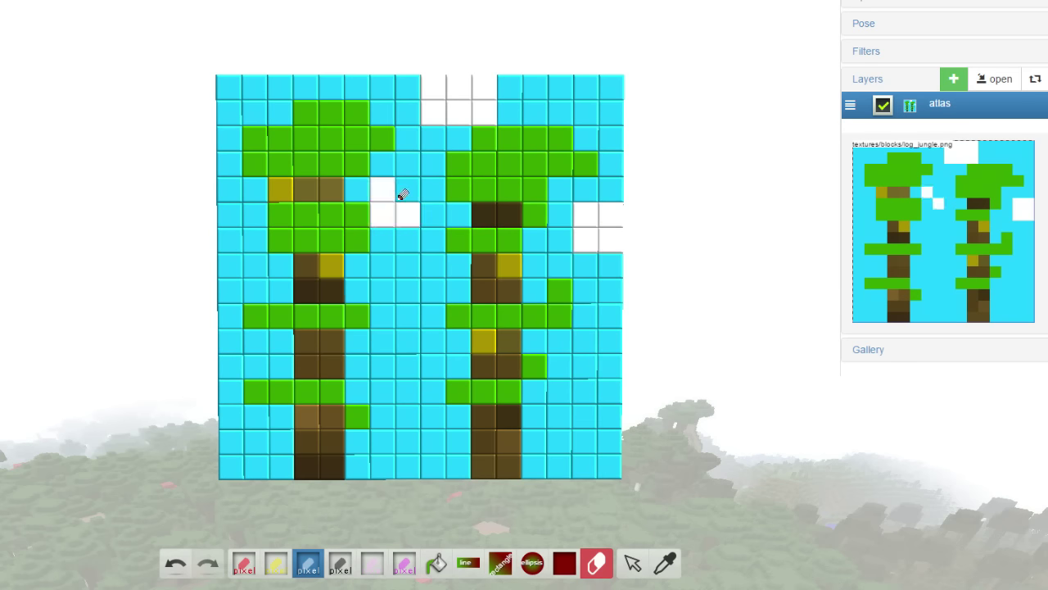
{"action": "left_click_drag", "start_coordinate": [230, 112], "coordinate": [253, 87]}
{"action": "key", "text": "ctrl+s"}
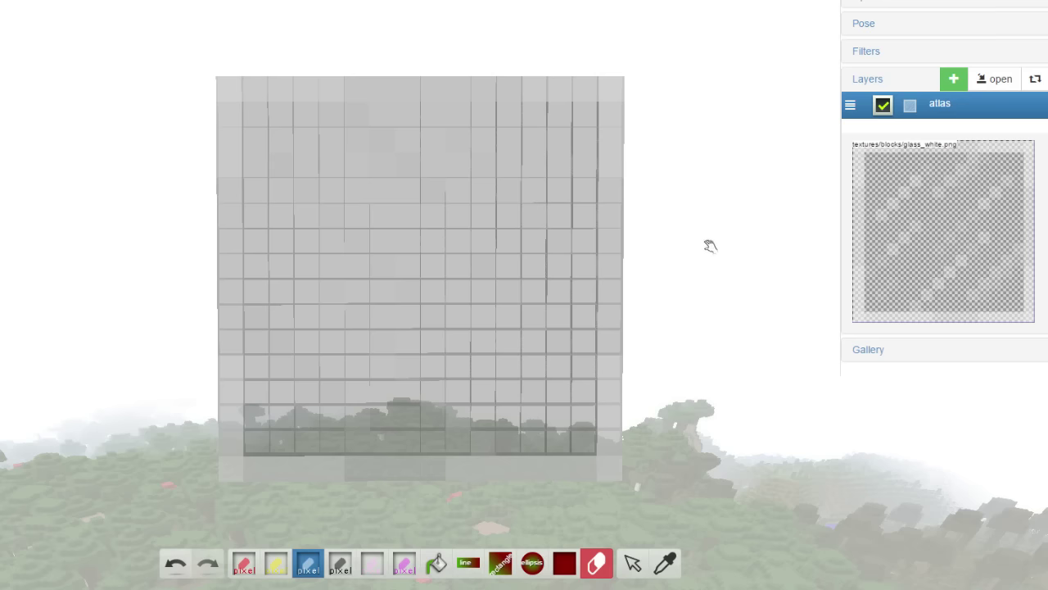
Set the pencil to brown (RGB 139, 69, 19) at 47% alpha and draw a stepped poop figure with eyes on the white glass texture.
{"action": "left_click_drag", "start_coordinate": [743, 225], "coordinate": [537, 222]}
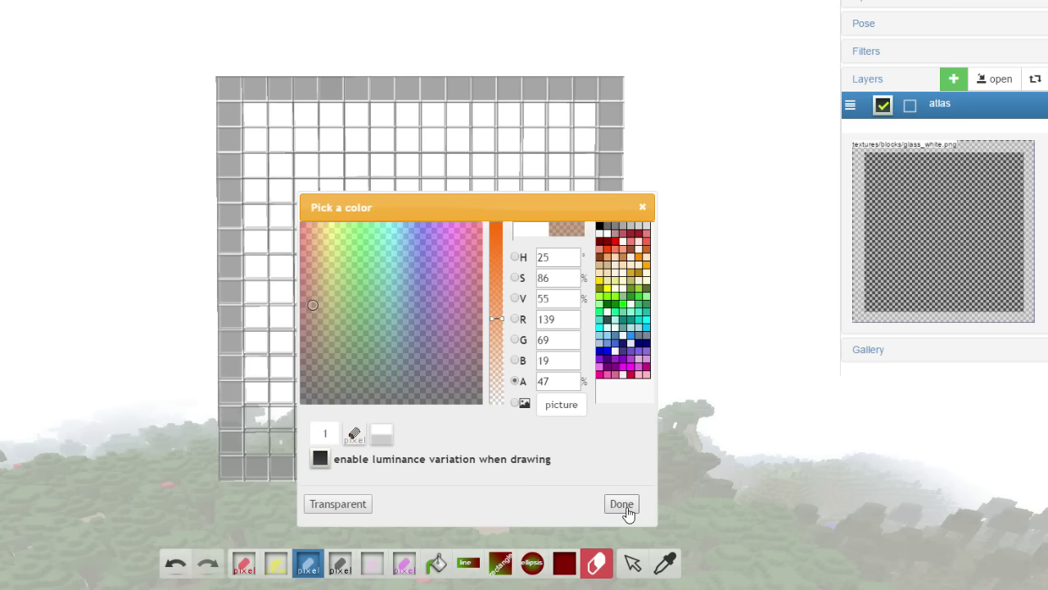
{"action": "left_click", "coordinate": [624, 502]}
{"action": "mouse_move", "coordinate": [328, 384]}
{"action": "left_mouse_down"}
{"action": "mouse_move", "coordinate": [498, 402]}
{"action": "mouse_move", "coordinate": [336, 383]}
{"action": "mouse_move", "coordinate": [436, 397]}
{"action": "left_mouse_up"}
{"action": "left_click_drag", "start_coordinate": [545, 392], "coordinate": [563, 390]}
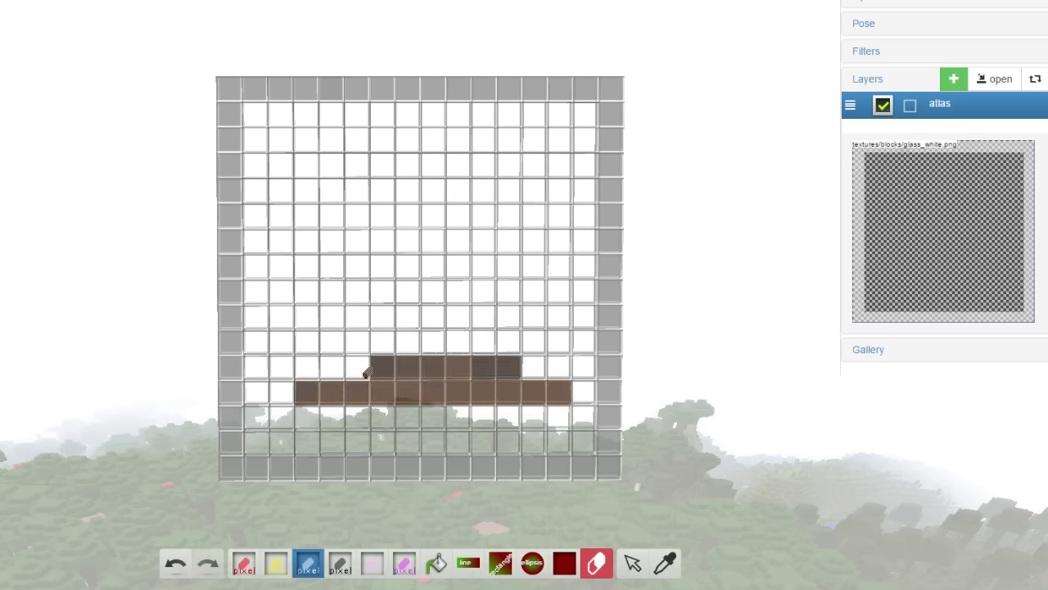
{"action": "mouse_move", "coordinate": [363, 377]}
{"action": "left_mouse_down"}
{"action": "mouse_move", "coordinate": [336, 381]}
{"action": "mouse_move", "coordinate": [424, 290]}
{"action": "mouse_move", "coordinate": [370, 313]}
{"action": "mouse_move", "coordinate": [393, 321]}
{"action": "mouse_move", "coordinate": [443, 210]}
{"action": "mouse_move", "coordinate": [397, 265]}
{"action": "mouse_move", "coordinate": [383, 312]}
{"action": "mouse_move", "coordinate": [431, 192]}
{"action": "mouse_move", "coordinate": [446, 305]}
{"action": "mouse_move", "coordinate": [462, 258]}
{"action": "mouse_move", "coordinate": [465, 179]}
{"action": "mouse_move", "coordinate": [524, 345]}
{"action": "mouse_move", "coordinate": [513, 373]}
{"action": "mouse_move", "coordinate": [437, 330]}
{"action": "mouse_move", "coordinate": [483, 361]}
{"action": "left_mouse_up"}
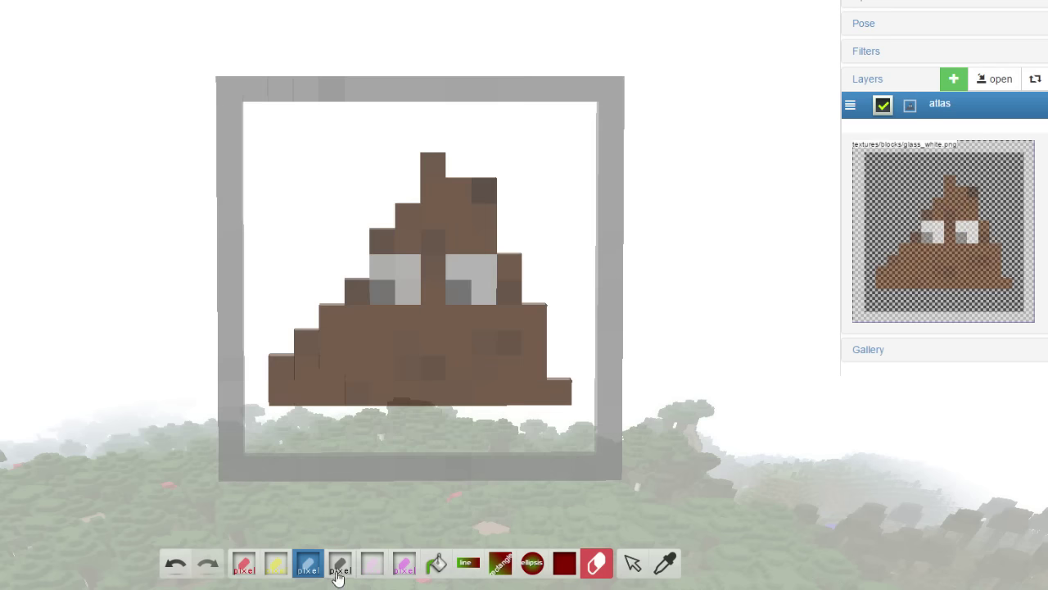
Change the pencil to orange-red (RGB 255, 69, 0) at 57% alpha and fill the glass area around the poop figure.
{"action": "left_click", "coordinate": [310, 574]}
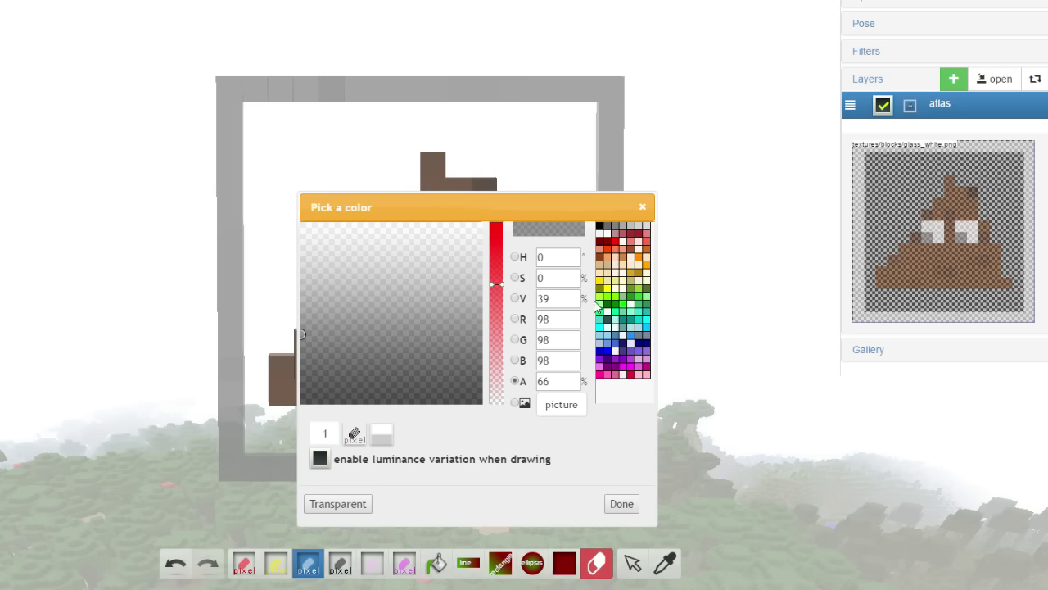
{"action": "left_click", "coordinate": [611, 255]}
{"action": "left_click", "coordinate": [497, 302]}
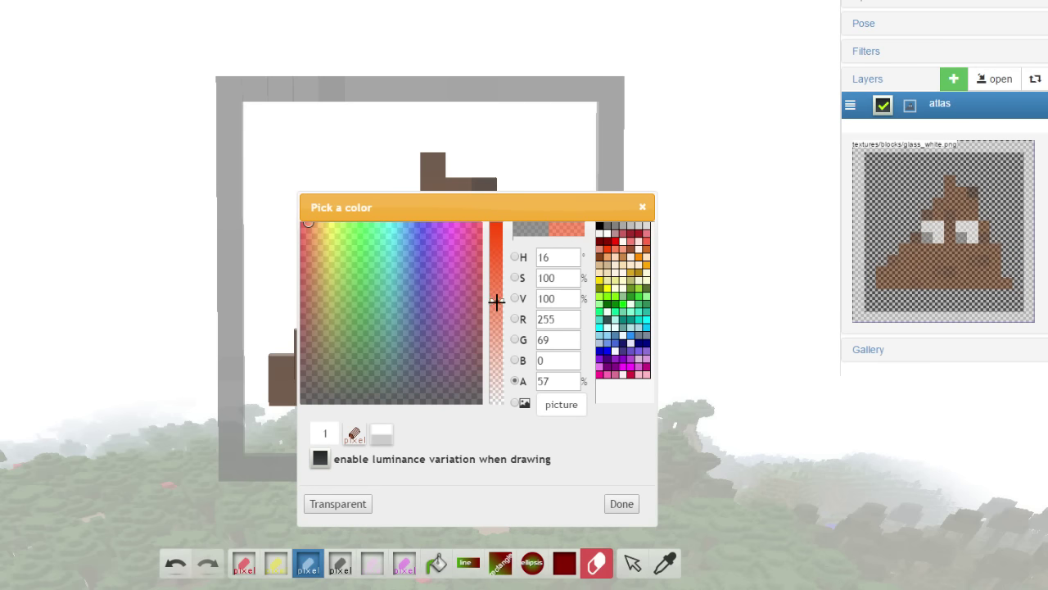
{"action": "left_click", "coordinate": [622, 504]}
{"action": "mouse_move", "coordinate": [275, 427]}
{"action": "left_mouse_down"}
{"action": "mouse_move", "coordinate": [296, 440]}
{"action": "mouse_move", "coordinate": [380, 420]}
{"action": "mouse_move", "coordinate": [362, 443]}
{"action": "mouse_move", "coordinate": [426, 419]}
{"action": "mouse_move", "coordinate": [393, 436]}
{"action": "mouse_move", "coordinate": [468, 422]}
{"action": "mouse_move", "coordinate": [521, 423]}
{"action": "mouse_move", "coordinate": [518, 444]}
{"action": "mouse_move", "coordinate": [548, 427]}
{"action": "mouse_move", "coordinate": [583, 438]}
{"action": "mouse_move", "coordinate": [585, 355]}
{"action": "mouse_move", "coordinate": [561, 361]}
{"action": "mouse_move", "coordinate": [565, 316]}
{"action": "mouse_move", "coordinate": [581, 343]}
{"action": "mouse_move", "coordinate": [573, 287]}
{"action": "mouse_move", "coordinate": [546, 265]}
{"action": "left_mouse_up"}
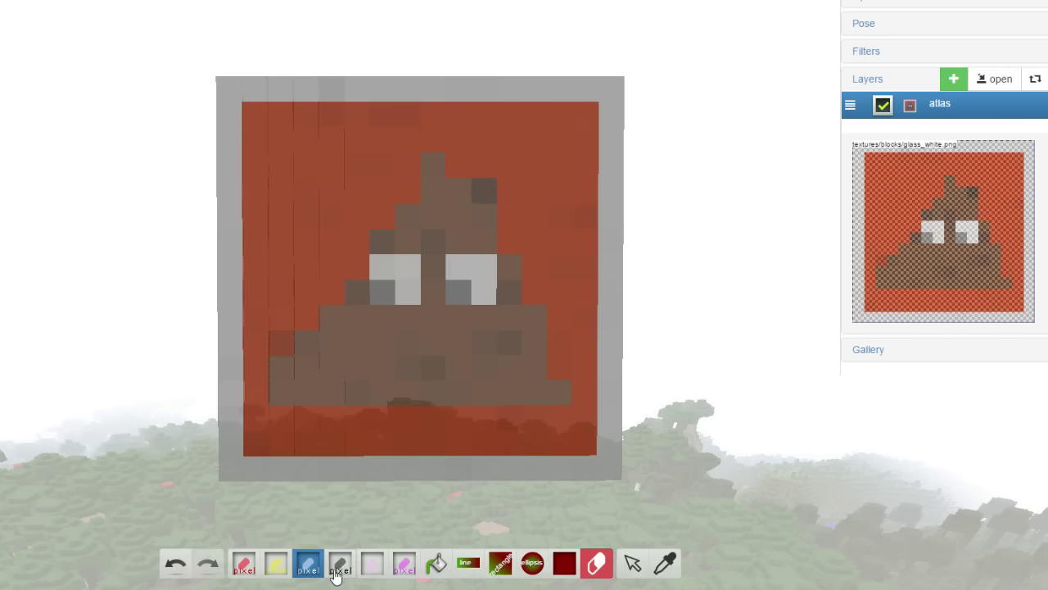
Set the dark grey pixel pencil to red (RGB 255, 0, 0).
{"action": "left_click", "coordinate": [335, 571]}
{"action": "left_click", "coordinate": [547, 381]}
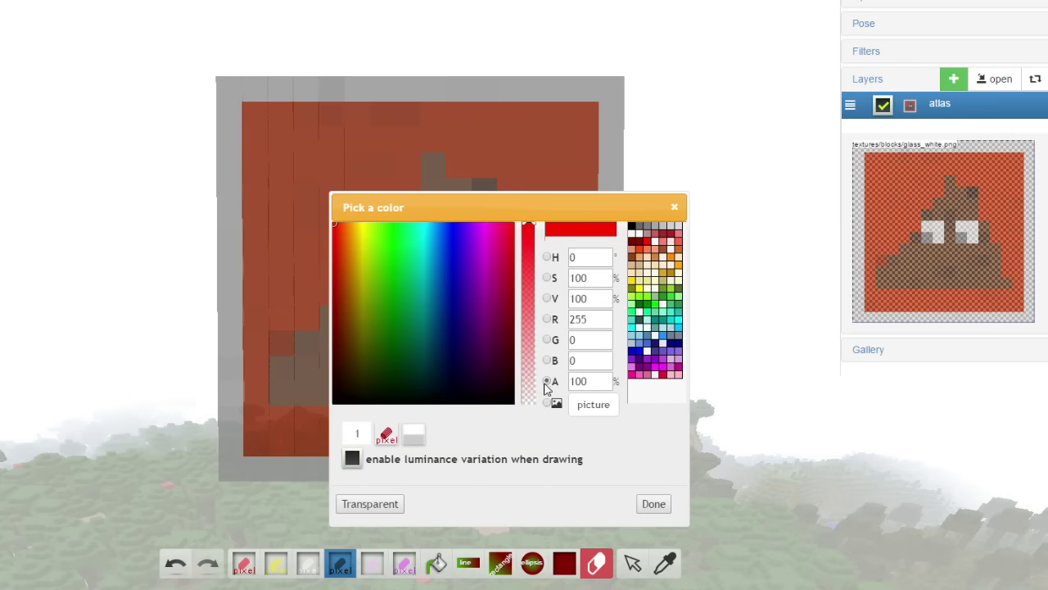
{"action": "left_click", "coordinate": [653, 504]}
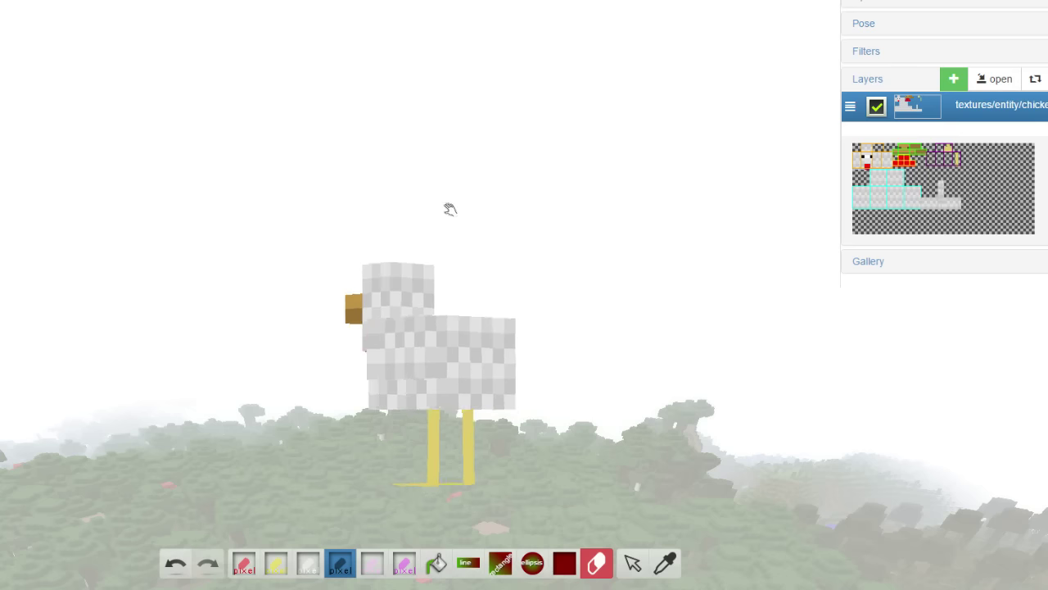
Isolate the chicken's head, set the green pencil to red (RGB 255, 0, 0) and paint a band through the eyes around the head.
{"action": "left_click_drag", "start_coordinate": [473, 208], "coordinate": [517, 203]}
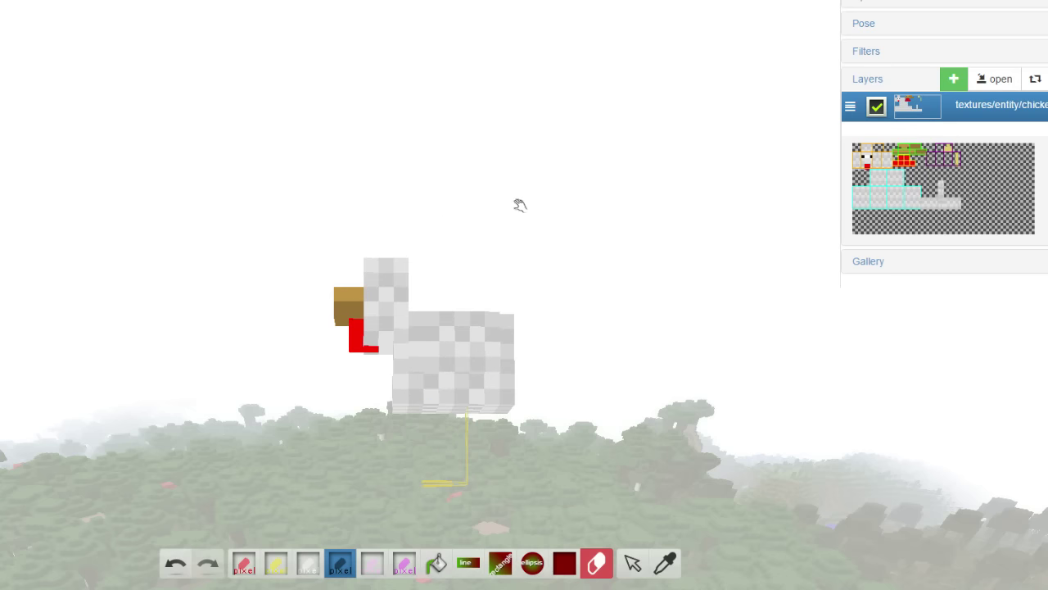
{"action": "left_click", "coordinate": [335, 9]}
{"action": "left_click_drag", "start_coordinate": [494, 157], "coordinate": [597, 176]}
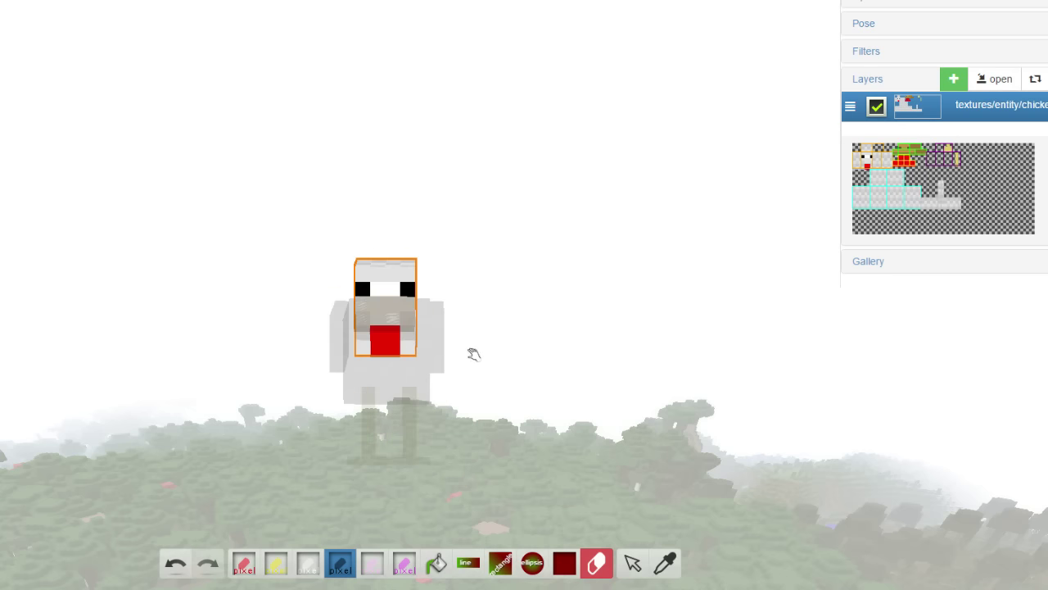
{"action": "mouse_move", "coordinate": [453, 427]}
{"action": "left_mouse_down"}
{"action": "mouse_move", "coordinate": [472, 231]}
{"action": "mouse_move", "coordinate": [533, 273]}
{"action": "mouse_move", "coordinate": [403, 290]}
{"action": "left_mouse_up"}
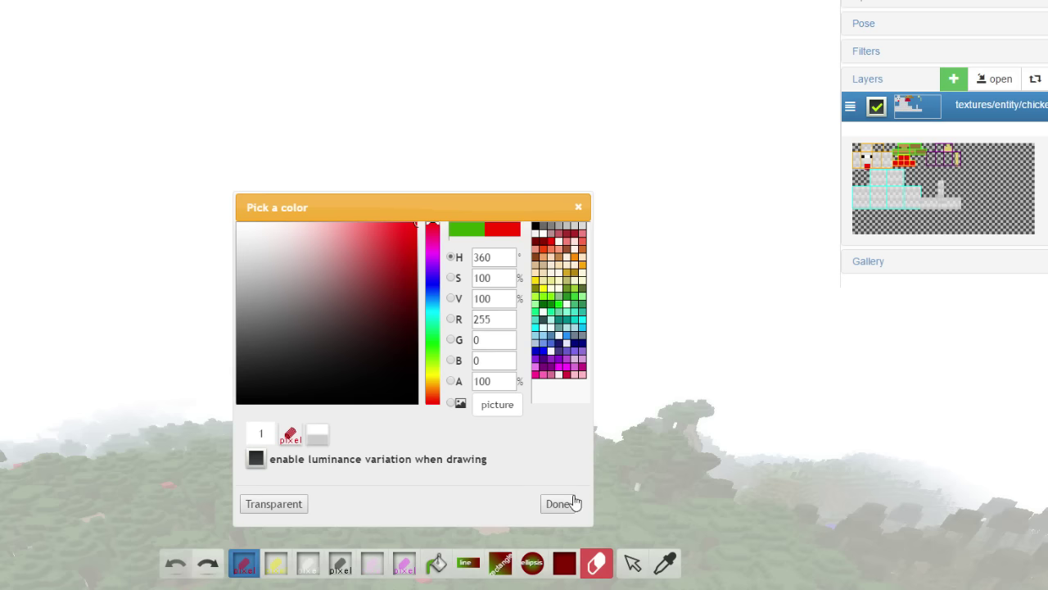
{"action": "left_click", "coordinate": [573, 503]}
{"action": "left_click_drag", "start_coordinate": [361, 290], "coordinate": [408, 289]}
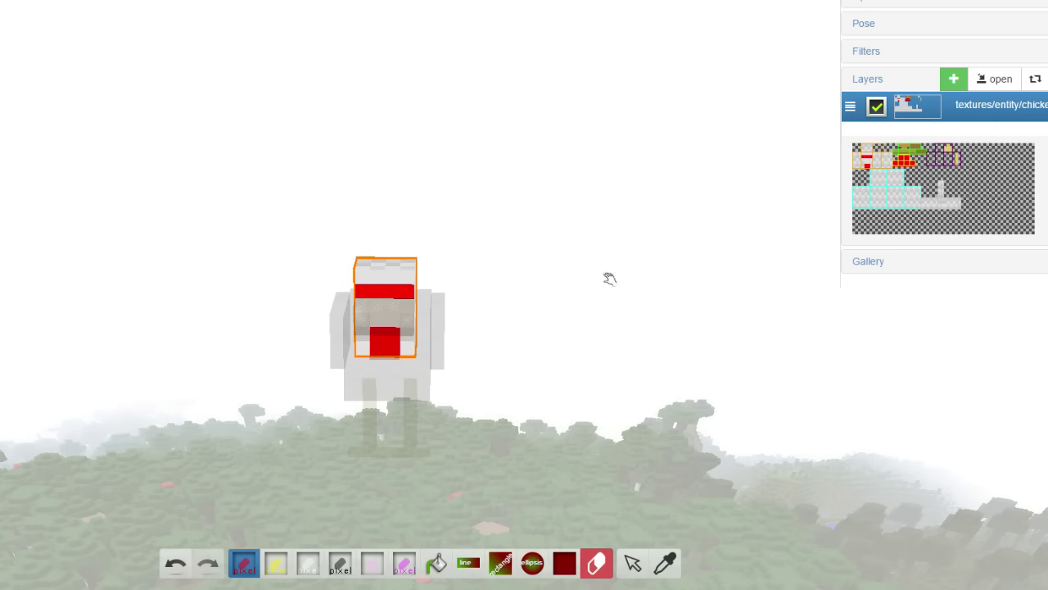
{"action": "left_click_drag", "start_coordinate": [498, 283], "coordinate": [421, 280]}
Set the white pencil to red, add light pink eyes on the chicken's red band and paint the rest of the head salmon.
{"action": "double_click", "coordinate": [276, 563]}
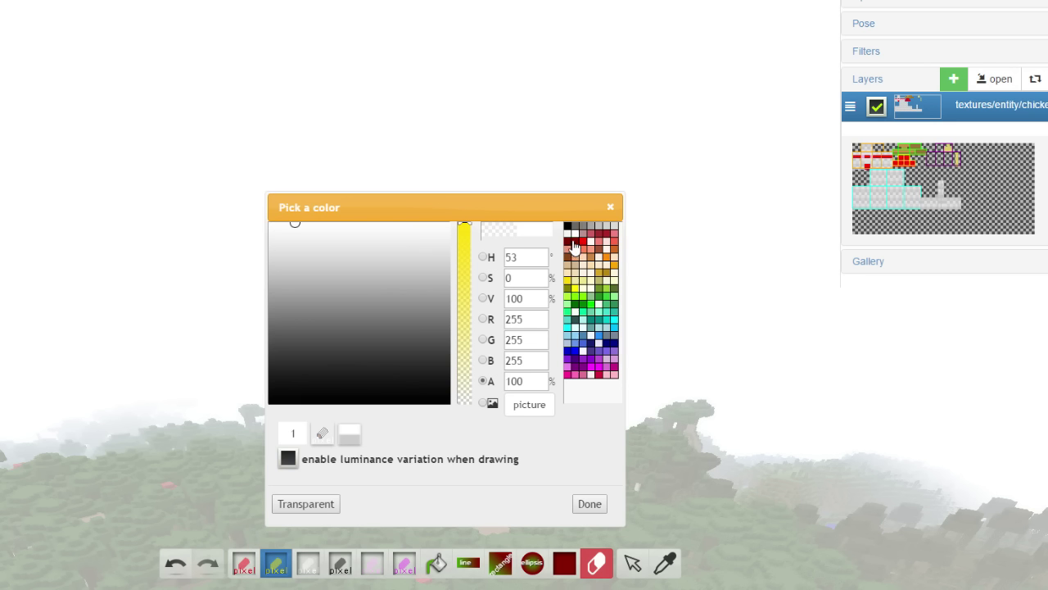
{"action": "left_click", "coordinate": [599, 229]}
{"action": "left_click_drag", "start_coordinate": [464, 238], "coordinate": [472, 215]}
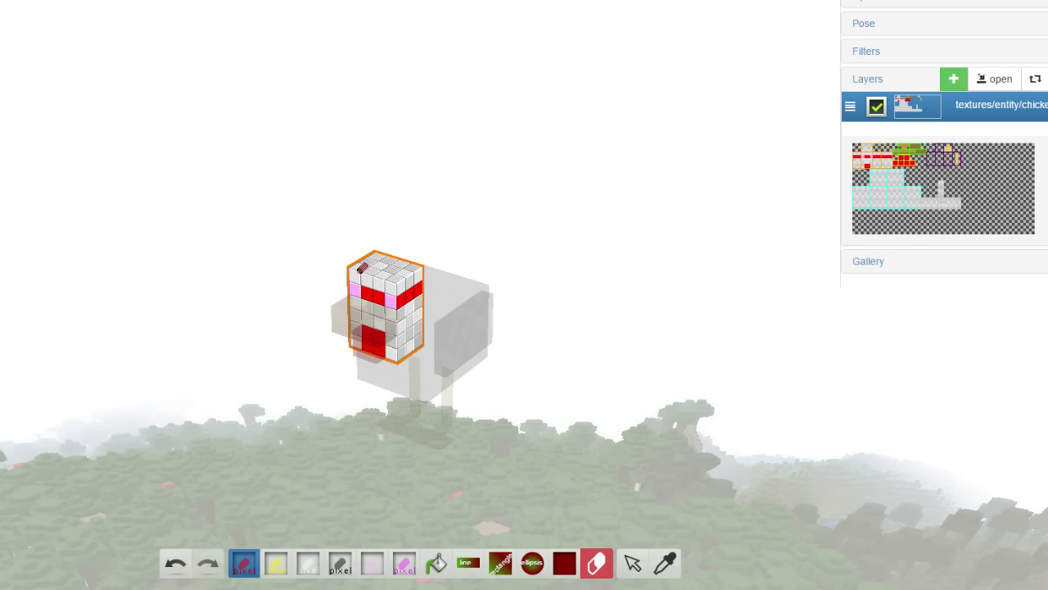
{"action": "mouse_move", "coordinate": [355, 273]}
{"action": "left_mouse_down"}
{"action": "mouse_move", "coordinate": [398, 276]}
{"action": "mouse_move", "coordinate": [384, 279]}
{"action": "mouse_move", "coordinate": [420, 267]}
{"action": "mouse_move", "coordinate": [368, 263]}
{"action": "left_mouse_up"}
{"action": "mouse_move", "coordinate": [491, 197]}
{"action": "left_mouse_down"}
{"action": "mouse_move", "coordinate": [412, 210]}
{"action": "mouse_move", "coordinate": [361, 184]}
{"action": "left_mouse_up"}
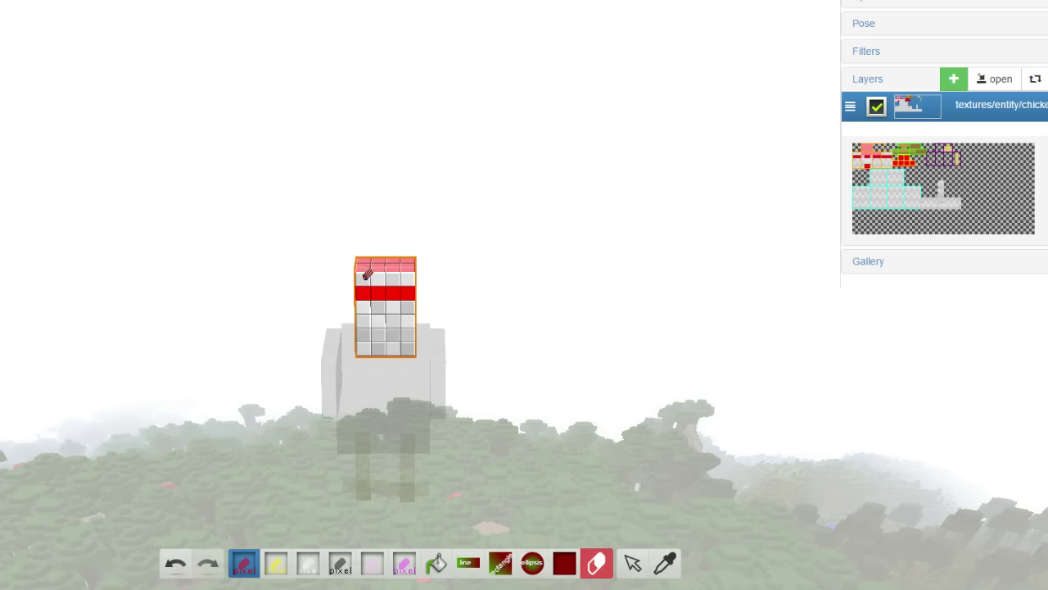
{"action": "left_click_drag", "start_coordinate": [363, 278], "coordinate": [406, 281]}
{"action": "left_click_drag", "start_coordinate": [366, 322], "coordinate": [380, 339]}
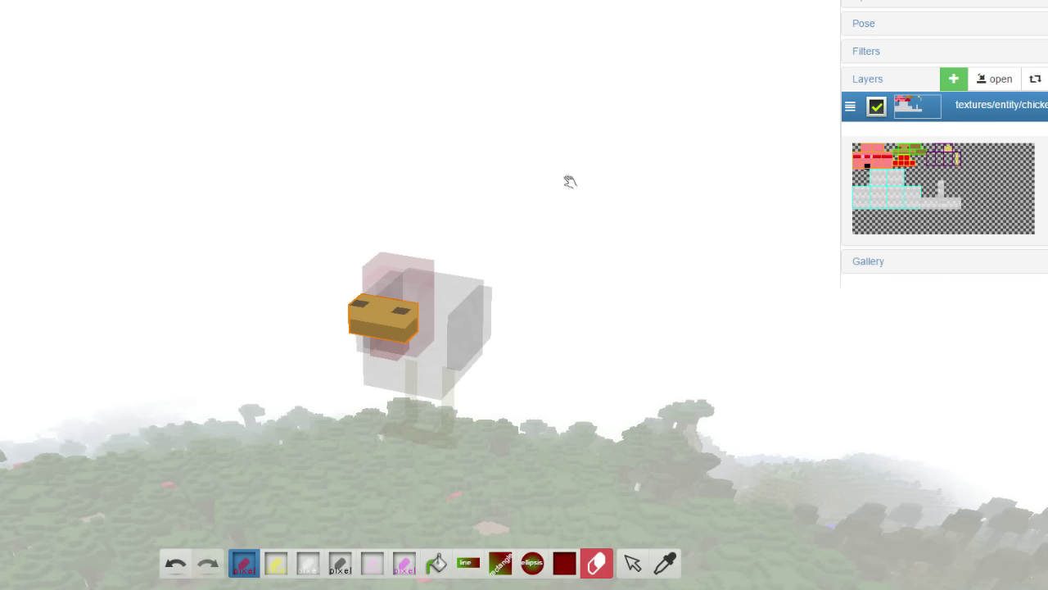
Change the light pink pencil to pale green and paint over the chicken's brown beak.
{"action": "left_click", "coordinate": [308, 564]}
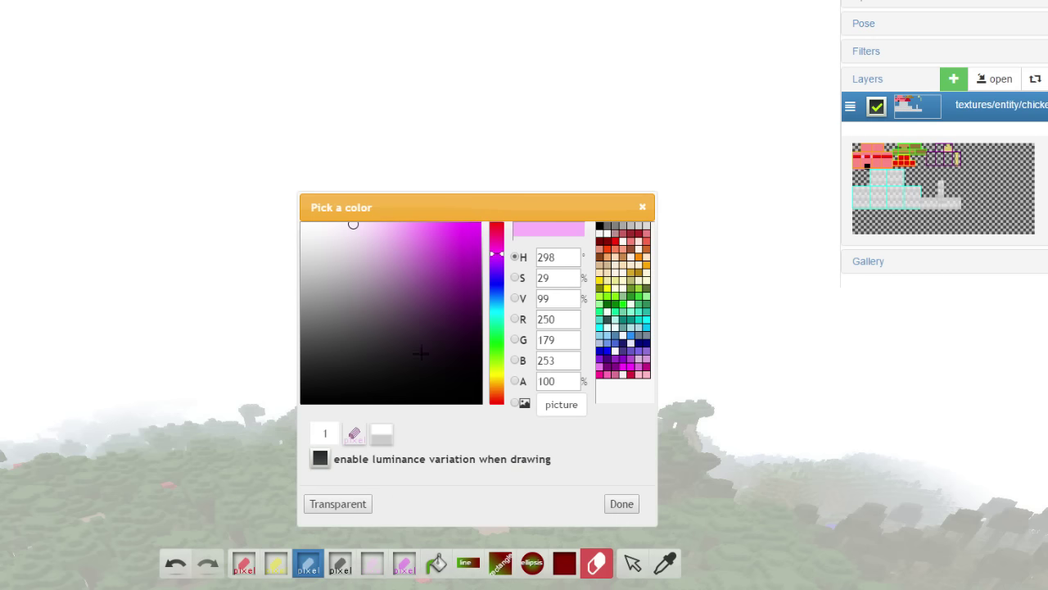
{"action": "left_click", "coordinate": [496, 341]}
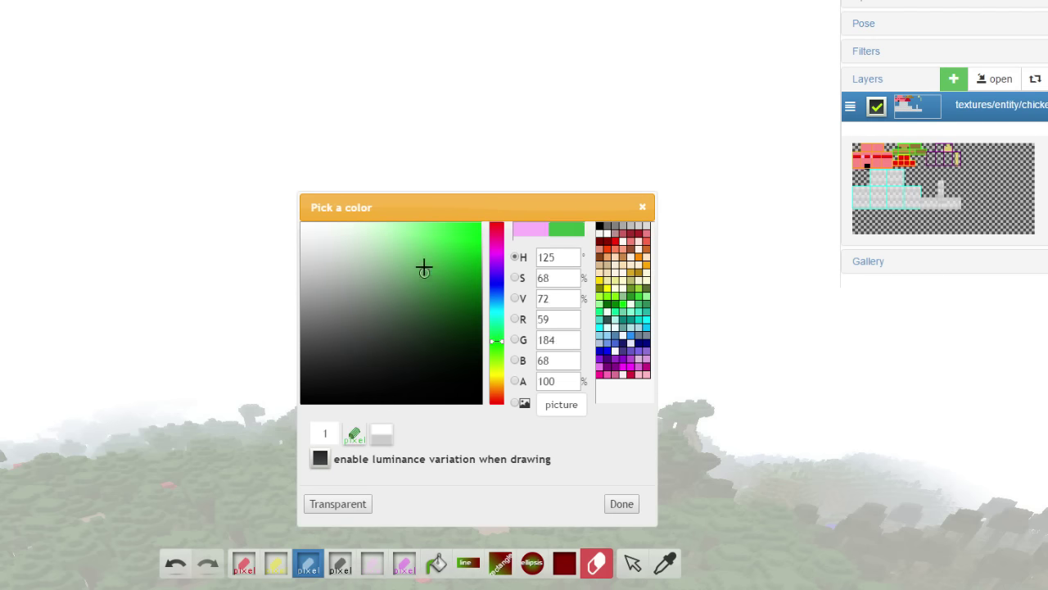
{"action": "left_click", "coordinate": [620, 503]}
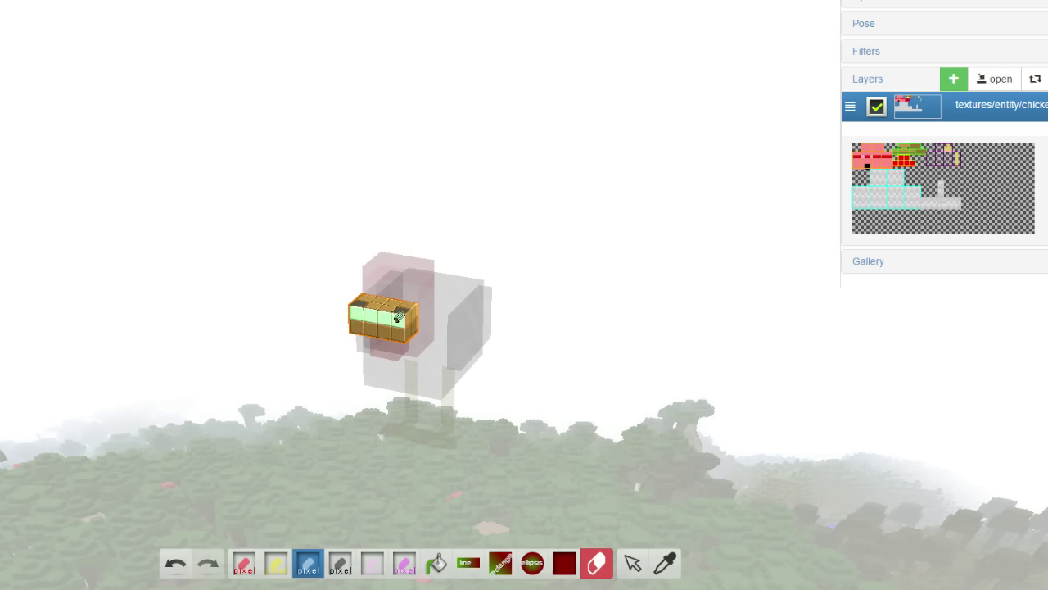
Set the pencil to yellow (RGB 255, 255, 0), paint the chicken's wattle with it, and cover the body in salmon (RGB 255, 136, 136).
{"action": "left_click", "coordinate": [276, 563]}
{"action": "left_click_drag", "start_coordinate": [470, 359], "coordinate": [465, 374]}
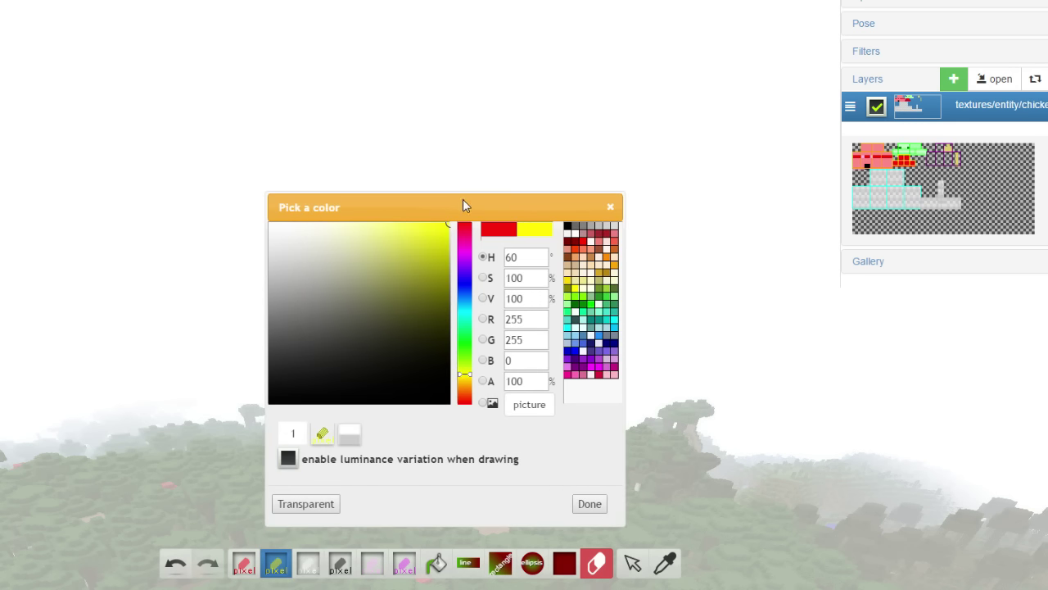
{"action": "left_click", "coordinate": [590, 504]}
{"action": "left_click_drag", "start_coordinate": [380, 333], "coordinate": [391, 355]}
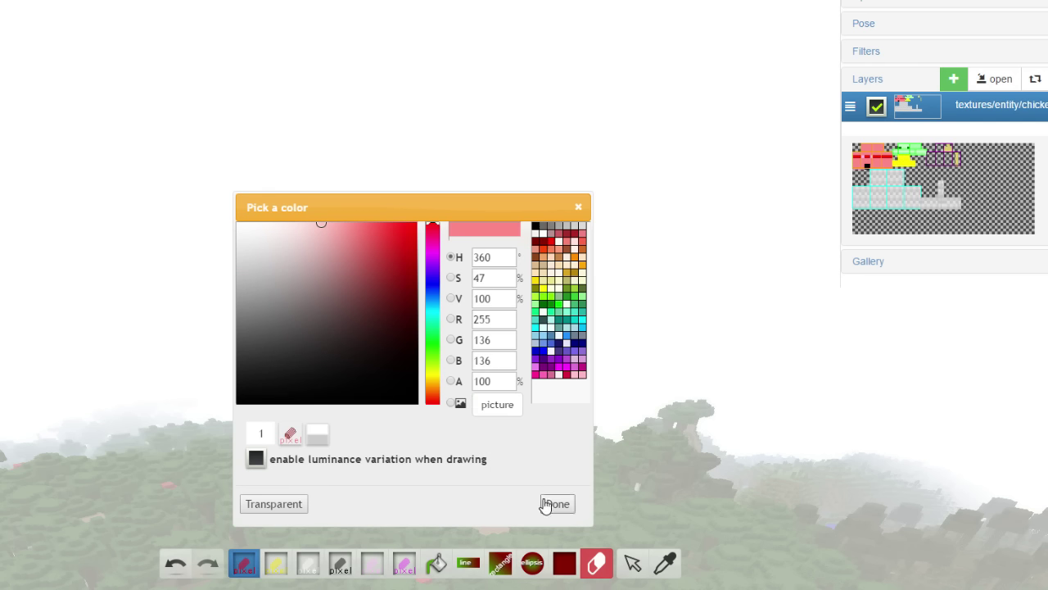
{"action": "left_click", "coordinate": [545, 504]}
{"action": "left_click_drag", "start_coordinate": [672, 258], "coordinate": [642, 298]}
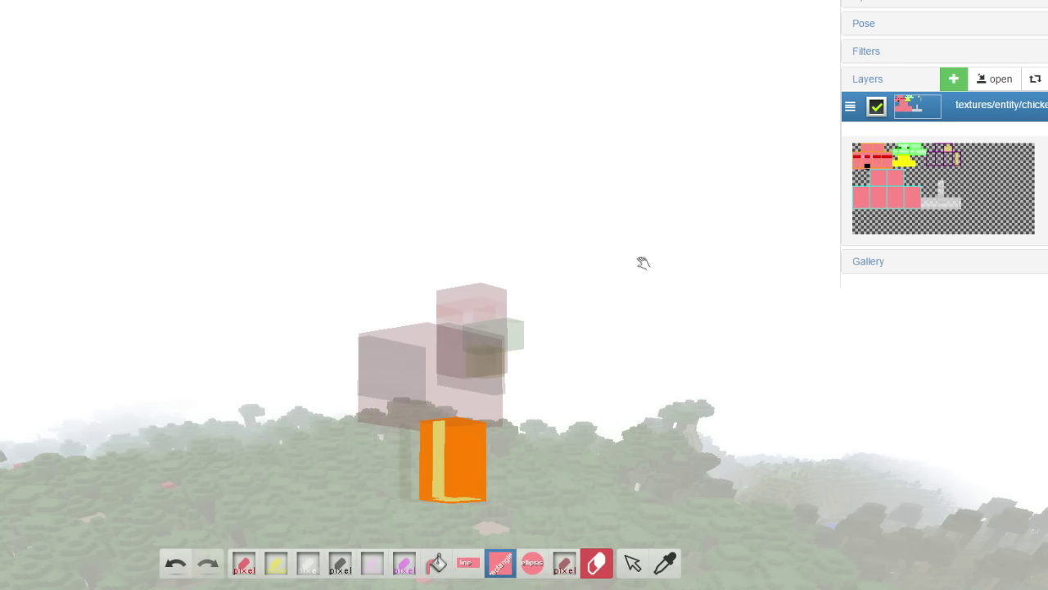
Set the yellow pencil to blue and paint the isolated chicken leg and foot with it.
{"action": "left_click_drag", "start_coordinate": [643, 262], "coordinate": [484, 260]}
{"action": "left_click", "coordinate": [274, 565]}
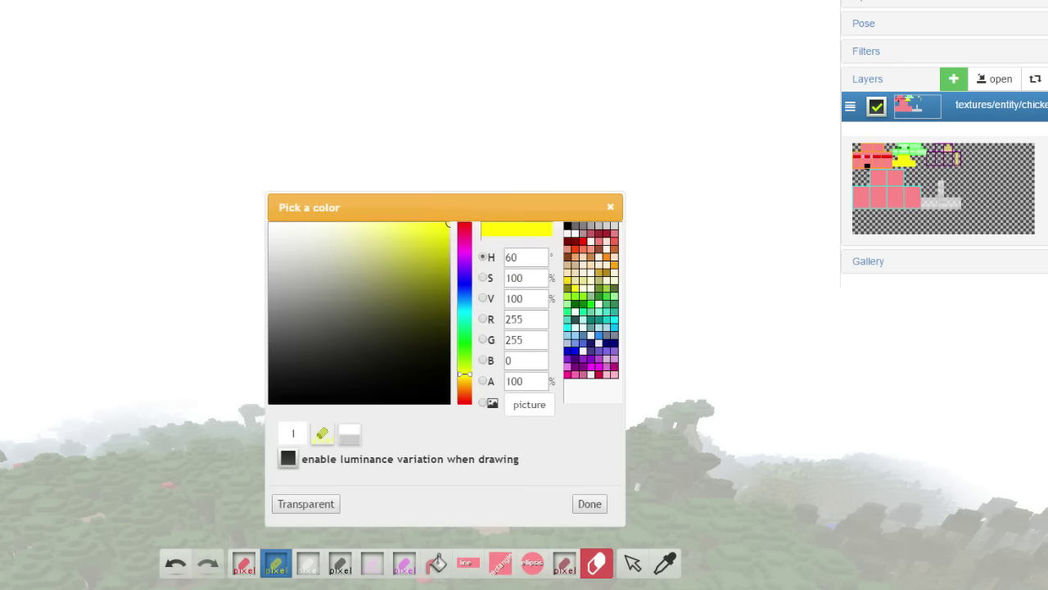
{"action": "left_click", "coordinate": [465, 288]}
{"action": "left_click", "coordinate": [605, 506]}
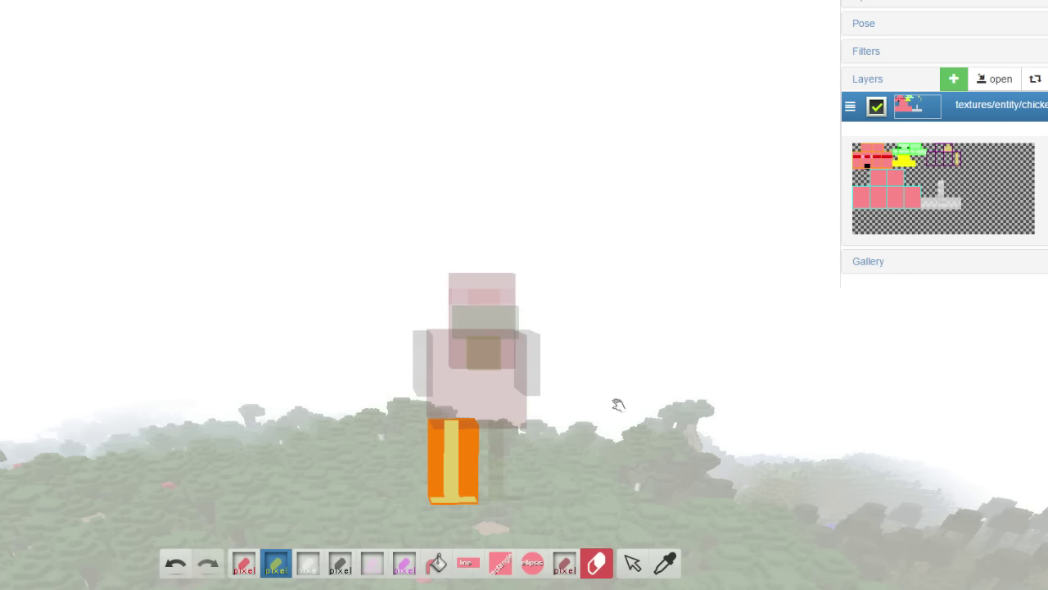
{"action": "left_click_drag", "start_coordinate": [618, 404], "coordinate": [564, 454]}
{"action": "left_click", "coordinate": [463, 428]}
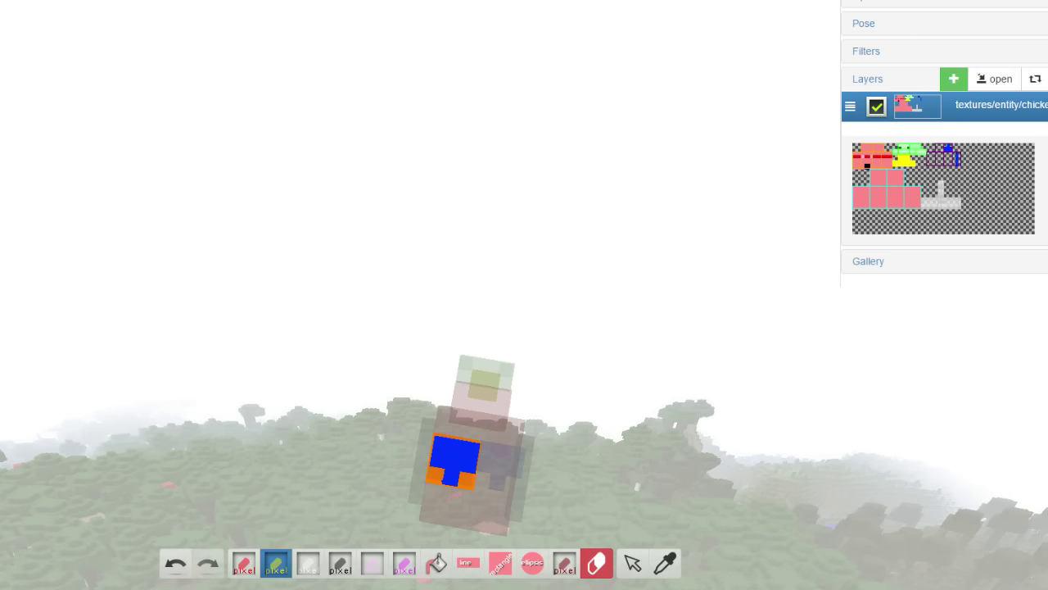
Set the blue pencil to light blue (RGB 0, 174, 255) and paint a diagonal stripe across the chicken's wing.
{"action": "left_click", "coordinate": [275, 565]}
{"action": "left_click", "coordinate": [465, 305]}
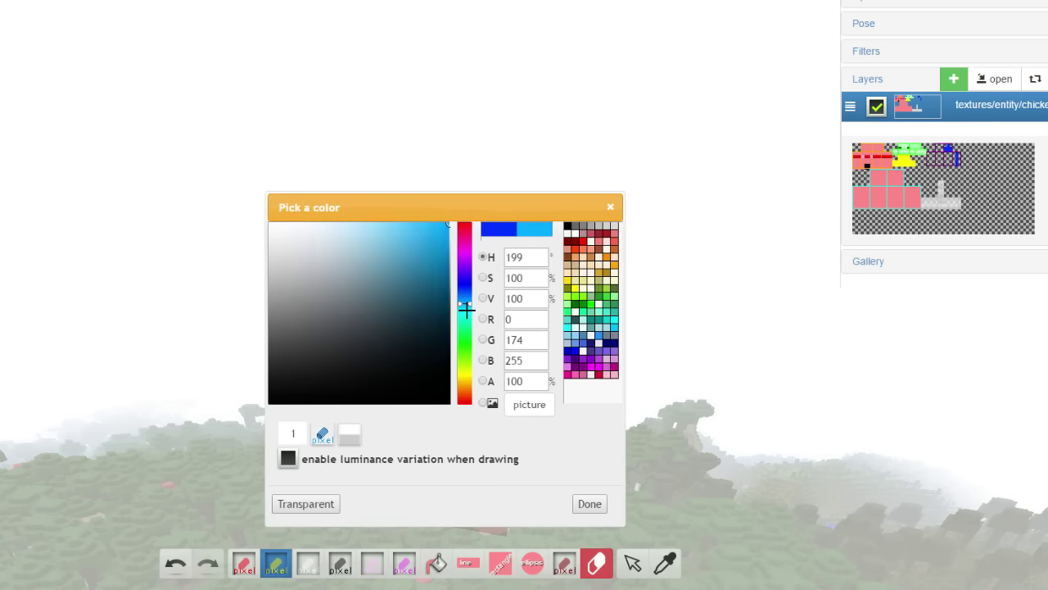
{"action": "left_click", "coordinate": [591, 504]}
{"action": "left_click_drag", "start_coordinate": [484, 464], "coordinate": [514, 452]}
{"action": "left_click", "coordinate": [172, 565]}
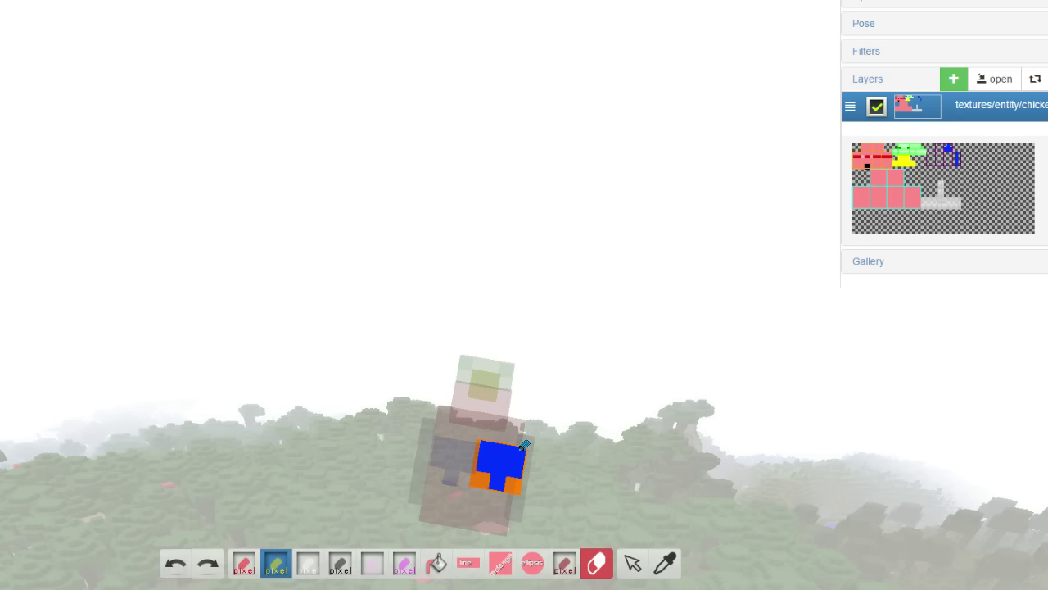
{"action": "left_click_drag", "start_coordinate": [670, 282], "coordinate": [650, 169]}
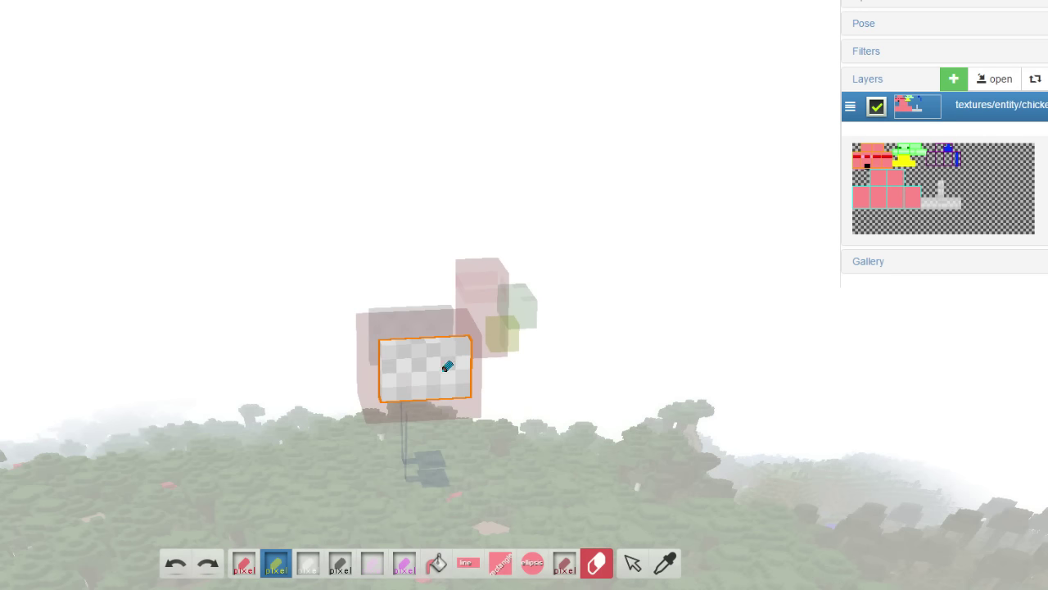
{"action": "left_click_drag", "start_coordinate": [389, 391], "coordinate": [468, 344]}
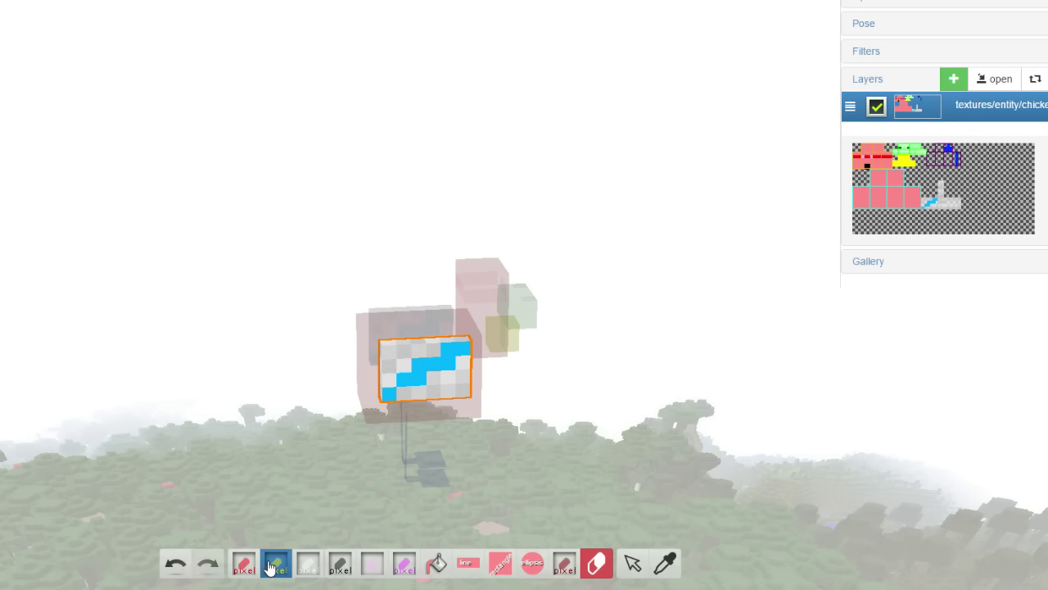
Paint the wing surfaces around the light blue stripe salmon, including the wing's edges and inner side.
{"action": "left_click", "coordinate": [243, 564]}
{"action": "left_click", "coordinate": [554, 502]}
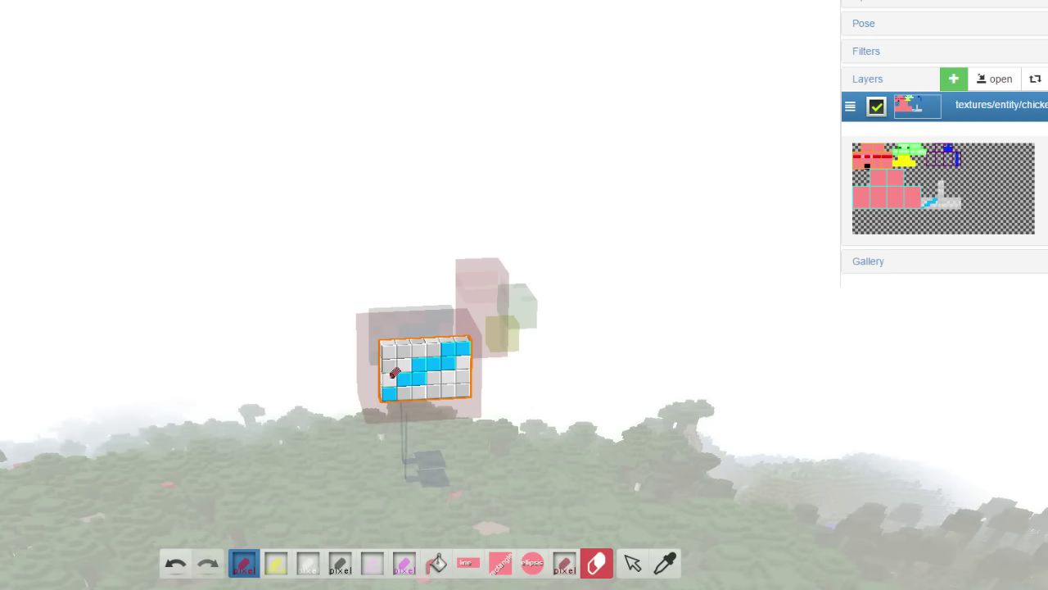
{"action": "mouse_move", "coordinate": [395, 373]}
{"action": "left_mouse_down"}
{"action": "mouse_move", "coordinate": [411, 349]}
{"action": "mouse_move", "coordinate": [412, 360]}
{"action": "mouse_move", "coordinate": [430, 349]}
{"action": "mouse_move", "coordinate": [480, 257]}
{"action": "mouse_move", "coordinate": [426, 208]}
{"action": "mouse_move", "coordinate": [339, 253]}
{"action": "mouse_move", "coordinate": [567, 257]}
{"action": "mouse_move", "coordinate": [436, 385]}
{"action": "left_mouse_up"}
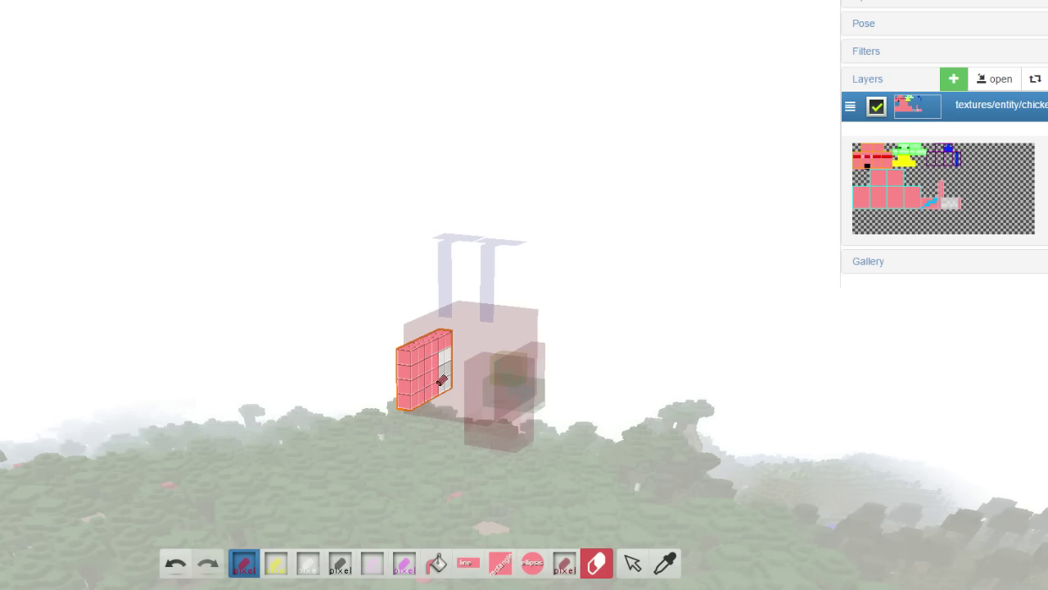
{"action": "left_click", "coordinate": [447, 381]}
{"action": "left_click_drag", "start_coordinate": [618, 204], "coordinate": [499, 182]}
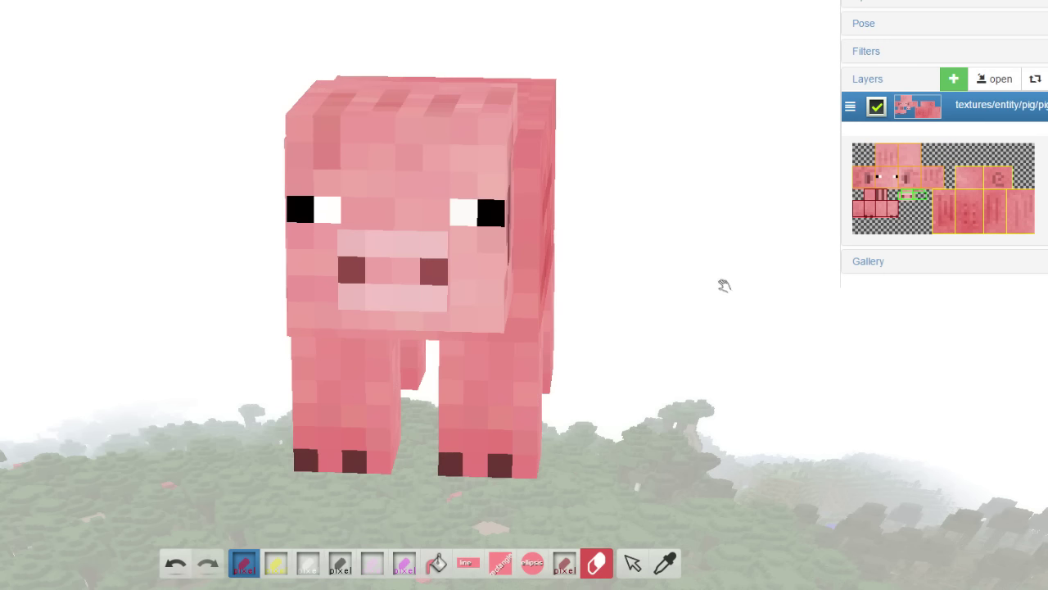
Isolate the pig's head, set the pale pencil to bright green and paint over both eyes.
{"action": "left_click_drag", "start_coordinate": [724, 285], "coordinate": [591, 271]}
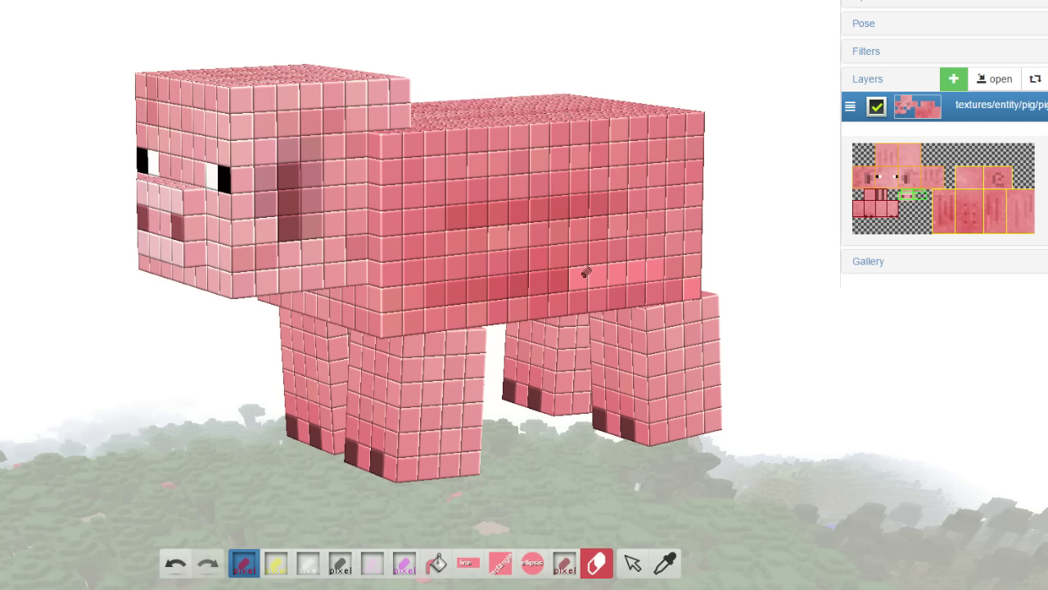
{"action": "left_click", "coordinate": [354, 1]}
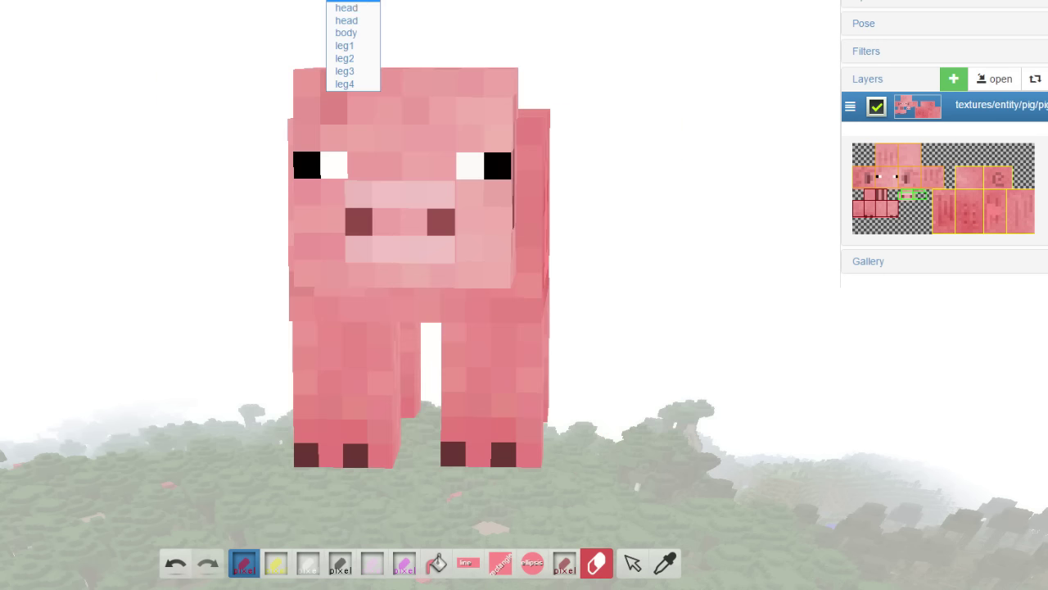
{"action": "left_click", "coordinate": [363, 6]}
{"action": "left_click_drag", "start_coordinate": [675, 29], "coordinate": [567, 67]}
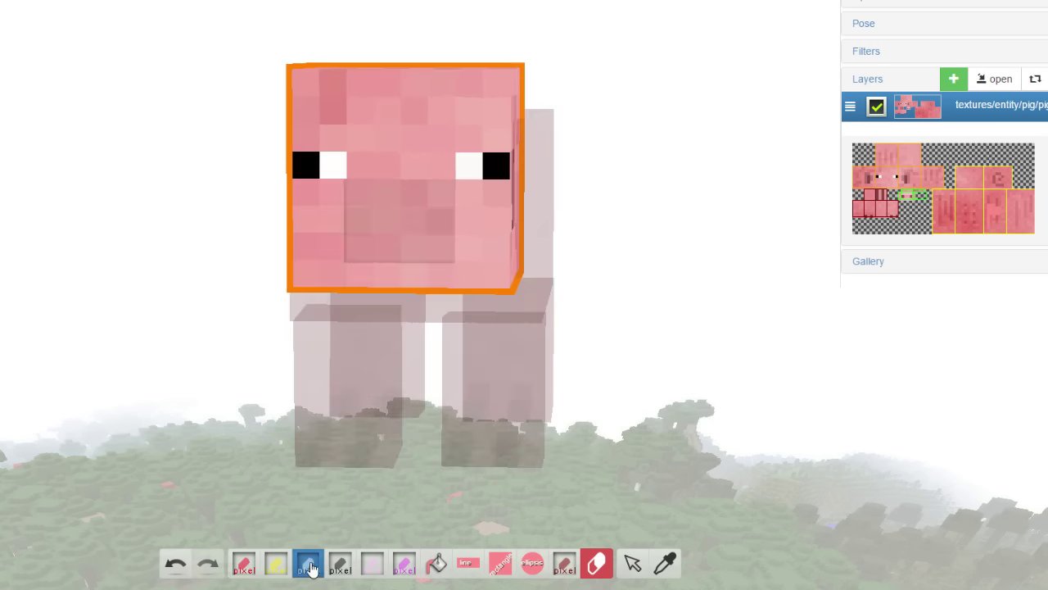
{"action": "left_click", "coordinate": [308, 565]}
{"action": "left_click_drag", "start_coordinate": [473, 274], "coordinate": [474, 220]}
{"action": "left_click", "coordinate": [622, 500]}
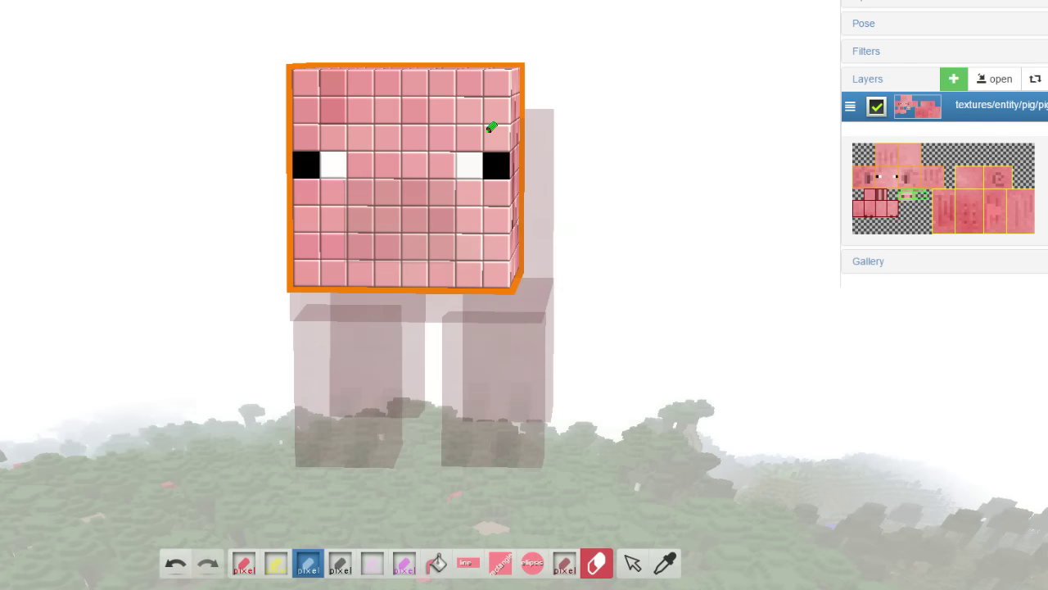
{"action": "left_click_drag", "start_coordinate": [479, 158], "coordinate": [484, 159]}
{"action": "left_click_drag", "start_coordinate": [305, 164], "coordinate": [334, 159]}
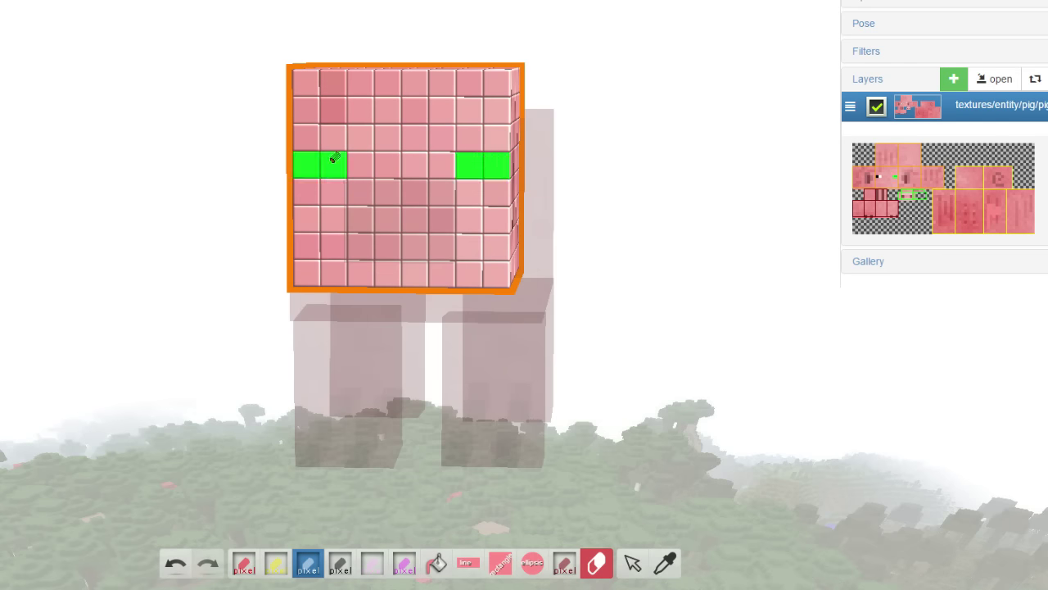
Give the pig's green eyes white outer pixels and draw slanted black eyebrows above them.
{"action": "left_click", "coordinate": [337, 565]}
{"action": "left_click", "coordinate": [338, 565]}
{"action": "left_click", "coordinate": [653, 504]}
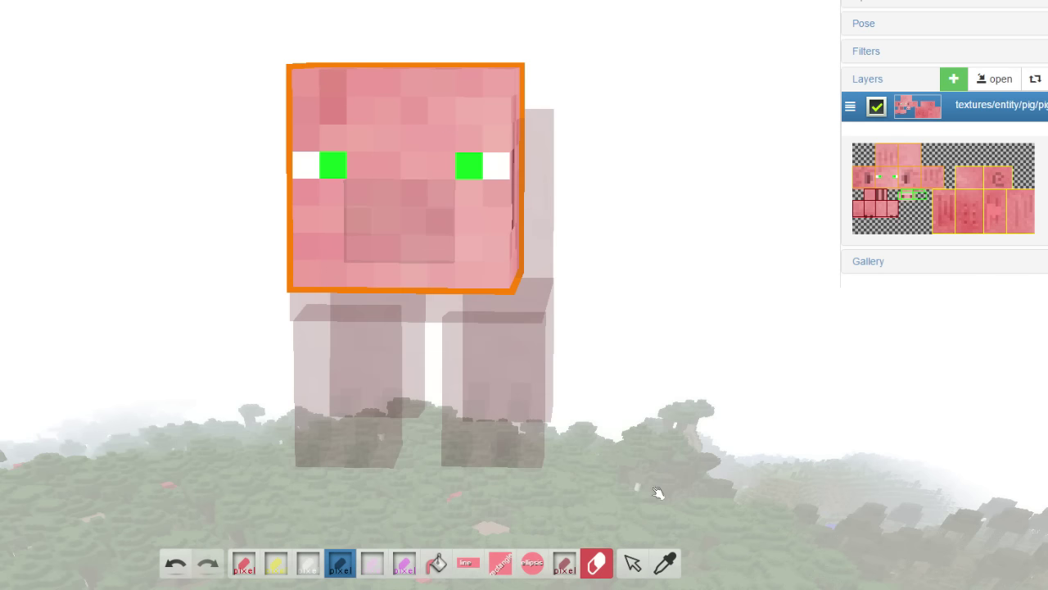
{"action": "left_click_drag", "start_coordinate": [307, 111], "coordinate": [333, 111]}
{"action": "left_click", "coordinate": [360, 138]}
{"action": "left_click_drag", "start_coordinate": [496, 111], "coordinate": [470, 111]}
{"action": "left_click", "coordinate": [443, 138]}
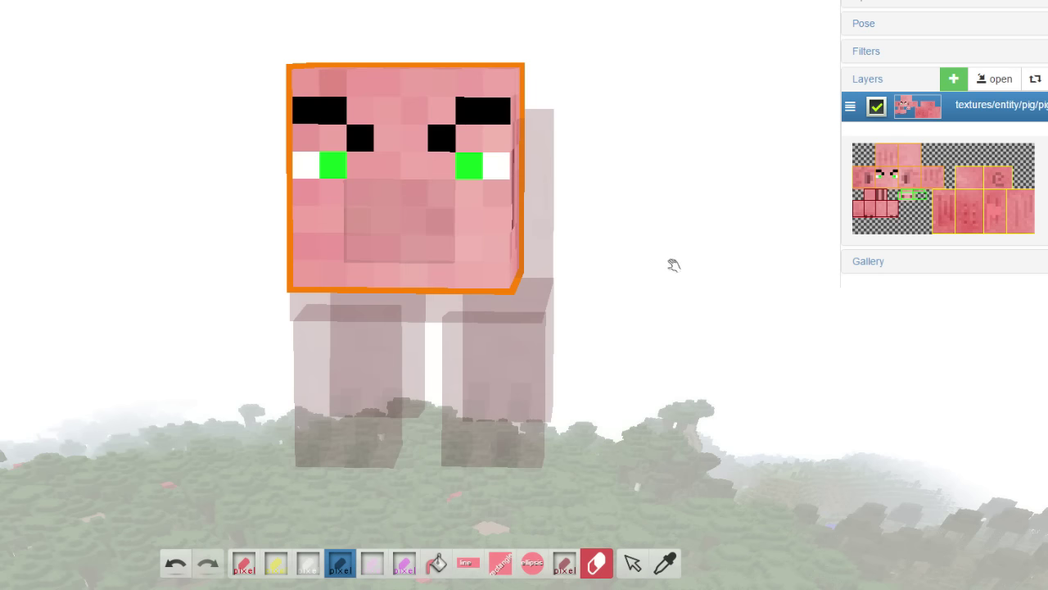
Set the pencil to pale yellow (RGB 255, 240, 125) and paint the rest of the pig's face around the eyes and eyebrows.
{"action": "double_click", "coordinate": [302, 570]}
{"action": "left_click", "coordinate": [497, 377]}
{"action": "left_click_drag", "start_coordinate": [413, 232], "coordinate": [393, 200]}
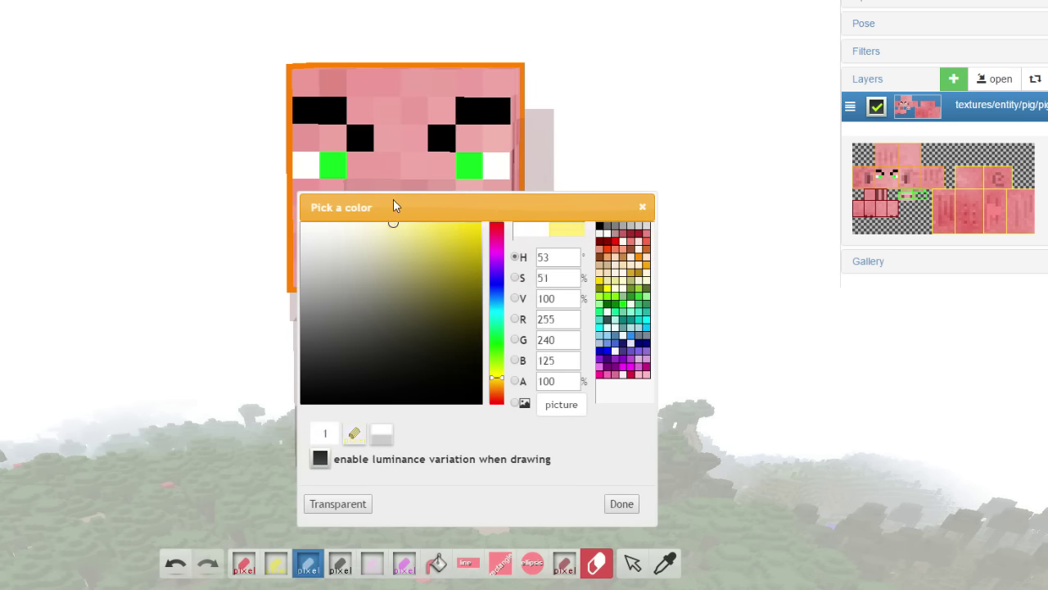
{"action": "left_click", "coordinate": [622, 505]}
{"action": "left_click_drag", "start_coordinate": [324, 72], "coordinate": [507, 79]}
{"action": "mouse_move", "coordinate": [382, 99]}
{"action": "left_mouse_down"}
{"action": "mouse_move", "coordinate": [434, 105]}
{"action": "mouse_move", "coordinate": [410, 129]}
{"action": "mouse_move", "coordinate": [367, 105]}
{"action": "mouse_move", "coordinate": [492, 138]}
{"action": "left_mouse_up"}
{"action": "mouse_move", "coordinate": [505, 209]}
{"action": "left_mouse_down"}
{"action": "mouse_move", "coordinate": [491, 272]}
{"action": "mouse_move", "coordinate": [464, 192]}
{"action": "mouse_move", "coordinate": [376, 180]}
{"action": "left_mouse_up"}
Set the pale yellow pencil to fully saturated blue and paint the top and both sides of the pig's head.
{"action": "left_click", "coordinate": [308, 565]}
{"action": "left_click", "coordinate": [495, 283]}
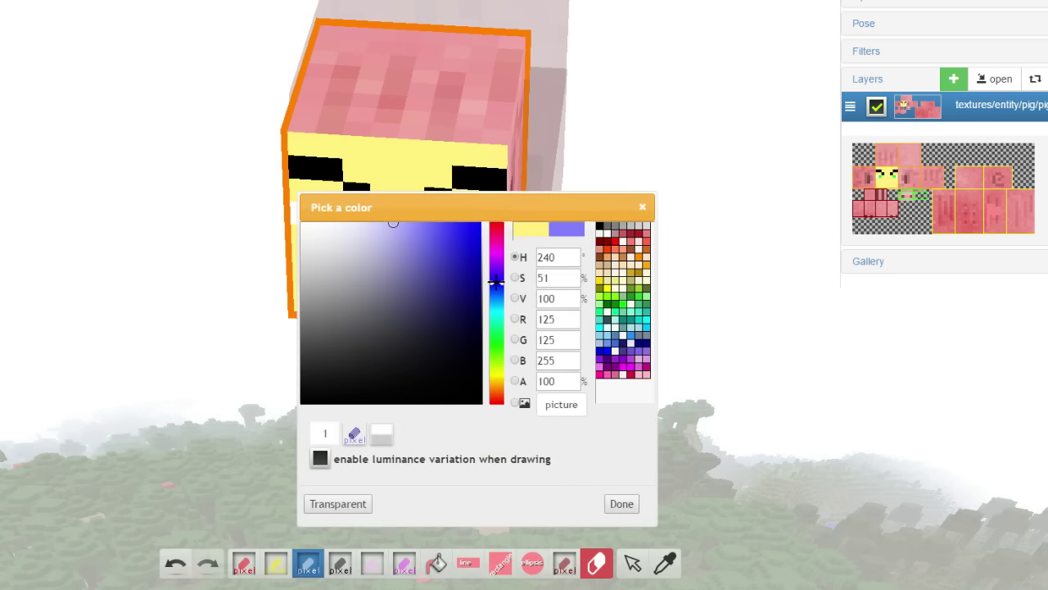
{"action": "mouse_move", "coordinate": [460, 267]}
{"action": "left_mouse_down"}
{"action": "mouse_move", "coordinate": [445, 252]}
{"action": "mouse_move", "coordinate": [483, 221]}
{"action": "left_mouse_up"}
{"action": "left_click", "coordinate": [622, 503]}
{"action": "mouse_move", "coordinate": [330, 36]}
{"action": "left_mouse_down"}
{"action": "mouse_move", "coordinate": [311, 112]}
{"action": "mouse_move", "coordinate": [353, 129]}
{"action": "mouse_move", "coordinate": [312, 124]}
{"action": "left_mouse_up"}
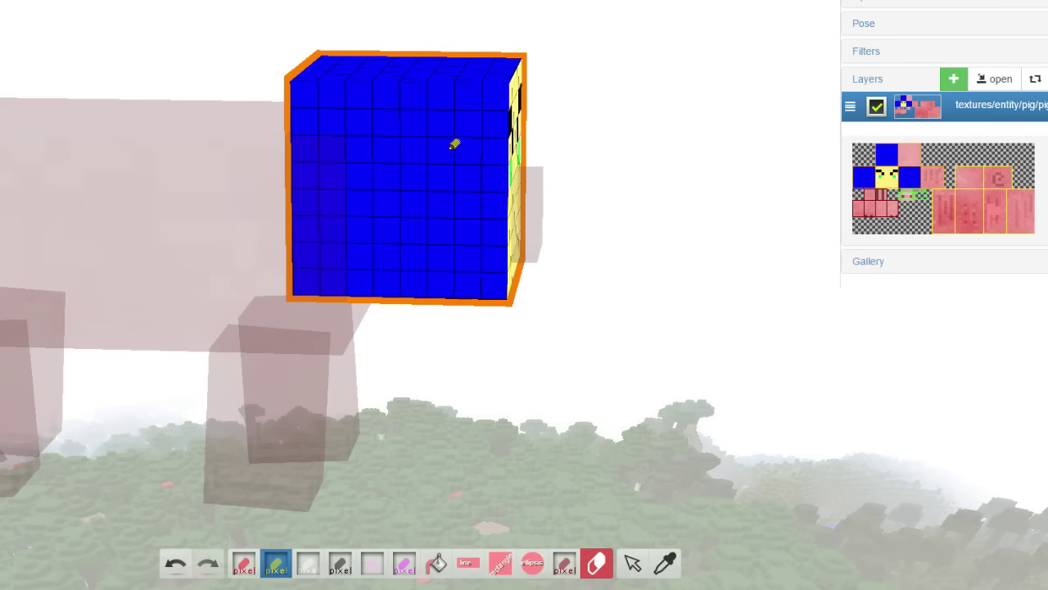
Draw yellow swirls on both blue sides of the pig's head and fill its underside and back with yellow.
{"action": "mouse_move", "coordinate": [454, 145]}
{"action": "left_mouse_down"}
{"action": "mouse_move", "coordinate": [366, 158]}
{"action": "mouse_move", "coordinate": [376, 246]}
{"action": "mouse_move", "coordinate": [442, 233]}
{"action": "left_mouse_up"}
{"action": "mouse_move", "coordinate": [686, 95]}
{"action": "left_mouse_down"}
{"action": "mouse_move", "coordinate": [510, 98]}
{"action": "mouse_move", "coordinate": [358, 258]}
{"action": "left_mouse_up"}
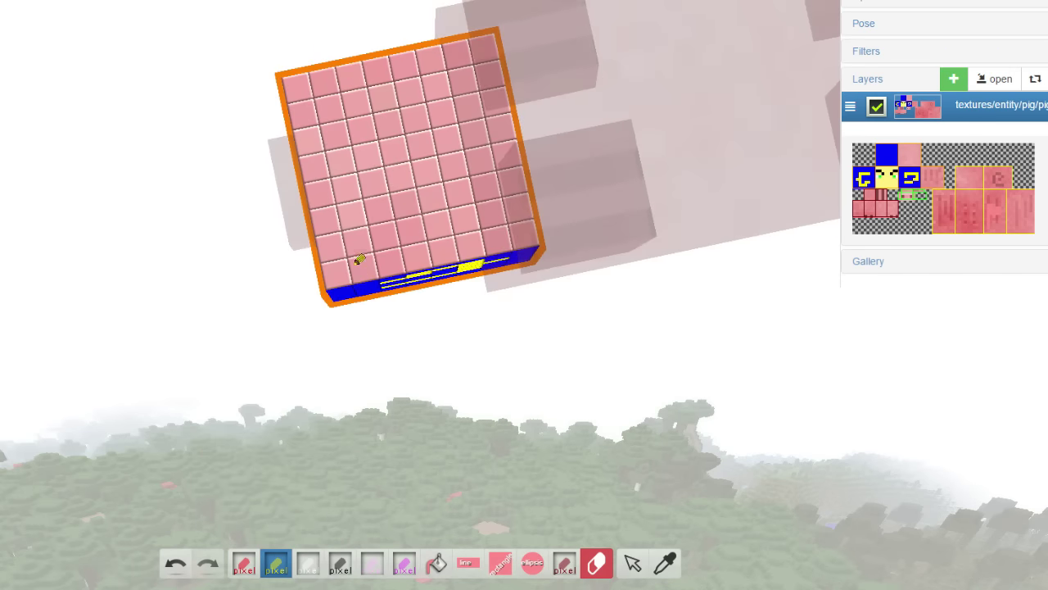
{"action": "left_click_drag", "start_coordinate": [300, 75], "coordinate": [339, 241]}
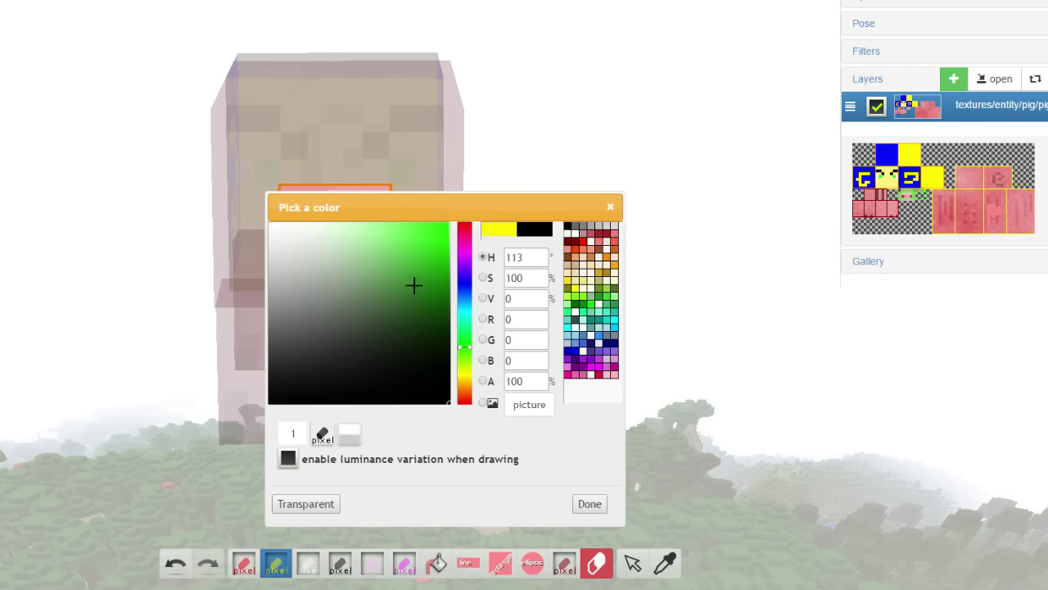
Set the pencil to bright green and paint the pig's isolated snout with it.
{"action": "left_click_drag", "start_coordinate": [414, 284], "coordinate": [510, 221]}
{"action": "left_click", "coordinate": [590, 503]}
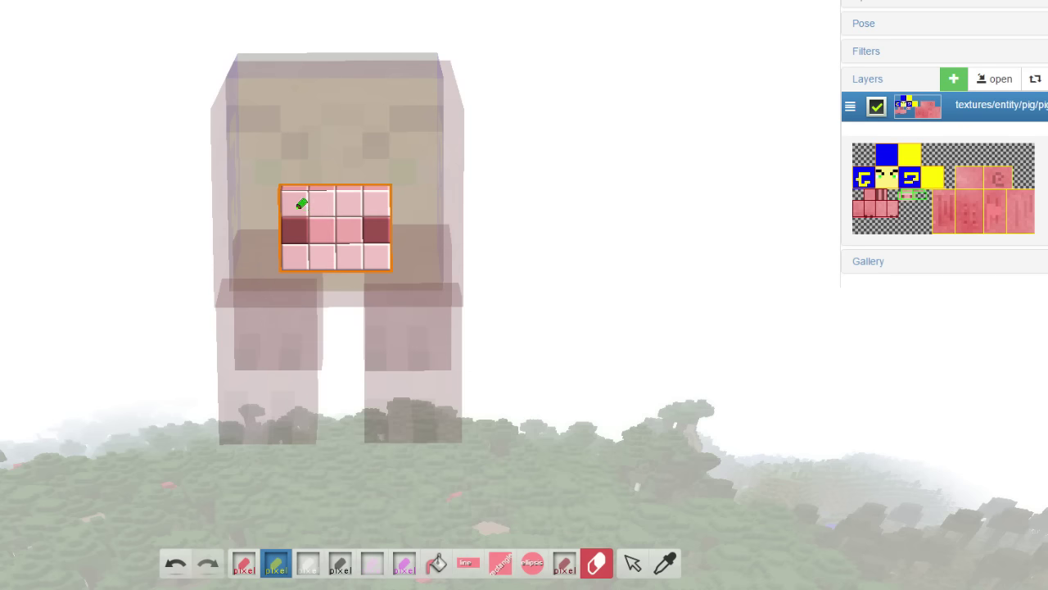
{"action": "left_click_drag", "start_coordinate": [297, 209], "coordinate": [389, 210]}
{"action": "mouse_move", "coordinate": [330, 231]}
{"action": "left_mouse_down"}
{"action": "mouse_move", "coordinate": [311, 252]}
{"action": "mouse_move", "coordinate": [374, 259]}
{"action": "mouse_move", "coordinate": [356, 243]}
{"action": "mouse_move", "coordinate": [287, 243]}
{"action": "left_mouse_up"}
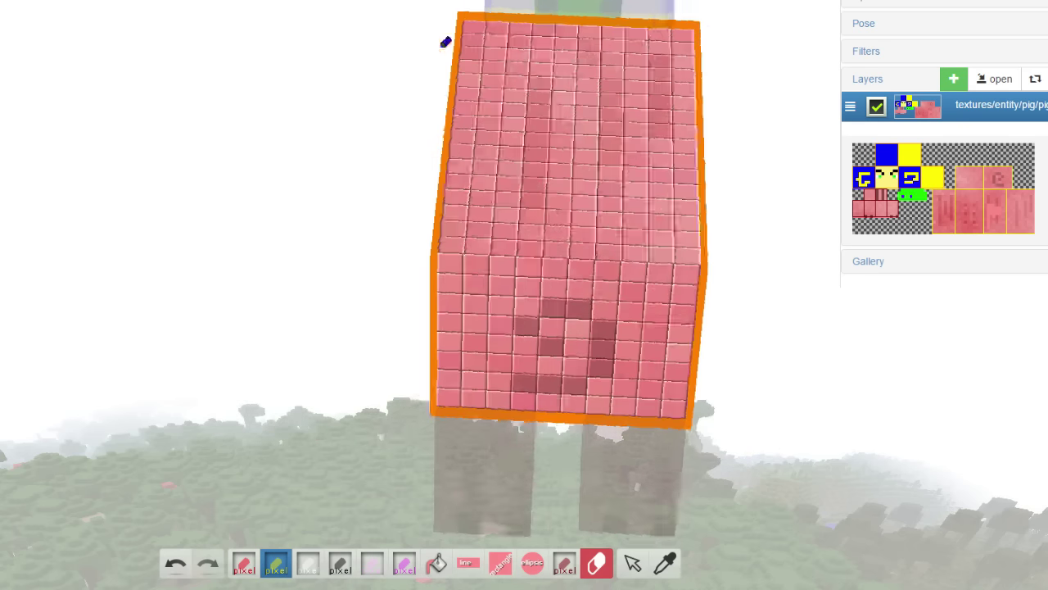
Set the shape gradient to run between green and red and fill every face of the pig's body with gradient rectangles.
{"action": "left_click_drag", "start_coordinate": [446, 40], "coordinate": [368, 33]}
{"action": "left_click", "coordinate": [502, 570]}
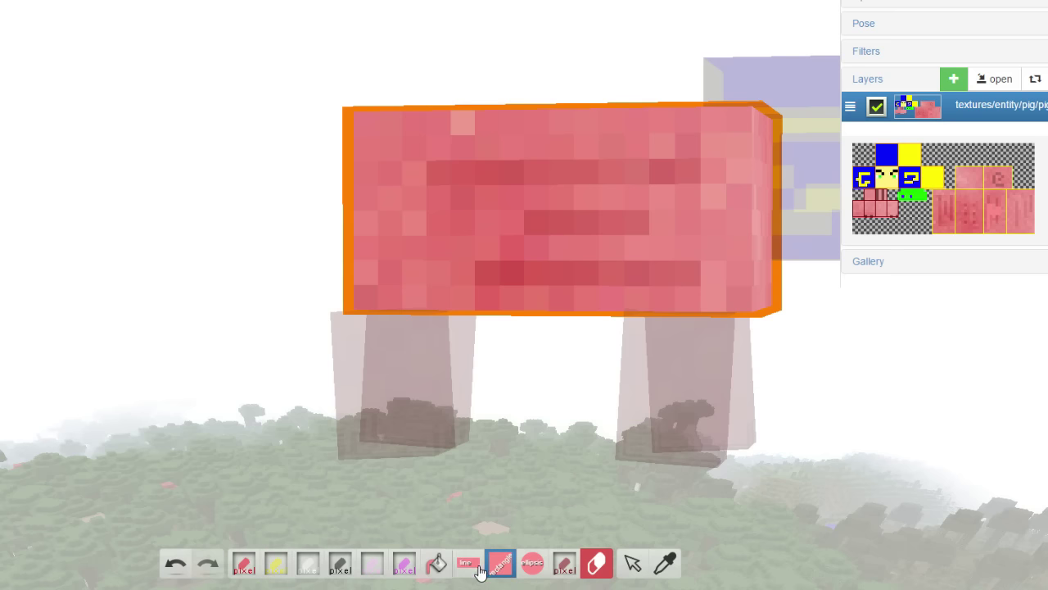
{"action": "left_click", "coordinate": [401, 565]}
{"action": "key", "text": "Escape"}
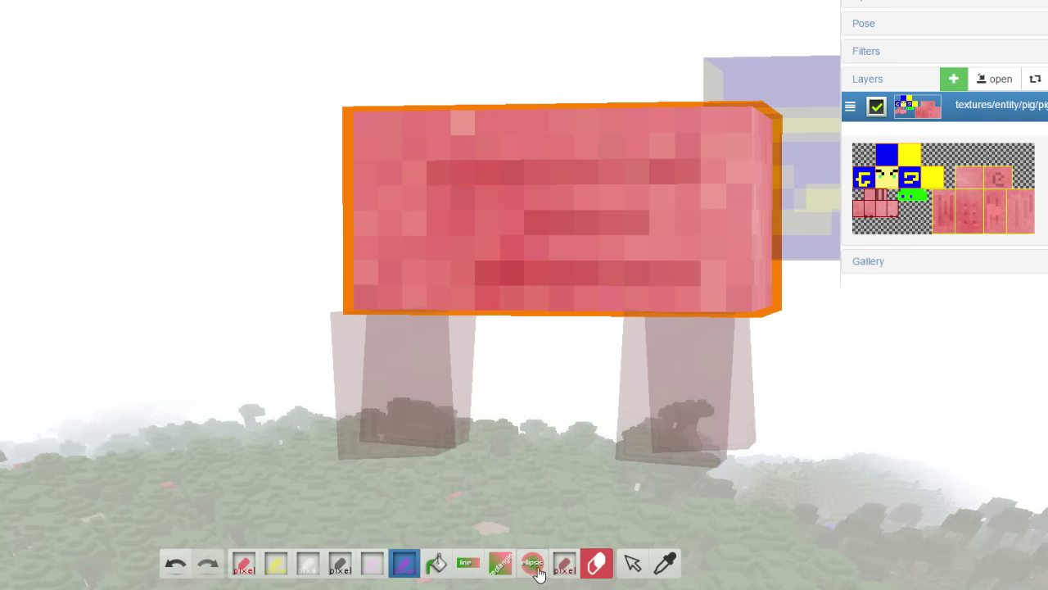
{"action": "left_click", "coordinate": [565, 565]}
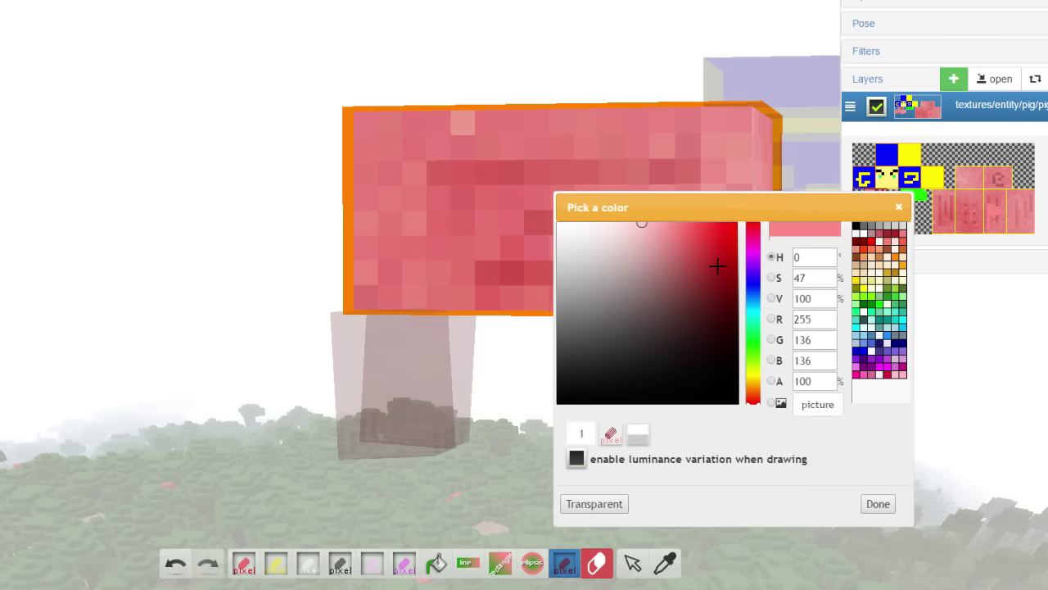
{"action": "left_click", "coordinate": [876, 503]}
{"action": "left_click", "coordinate": [501, 563]}
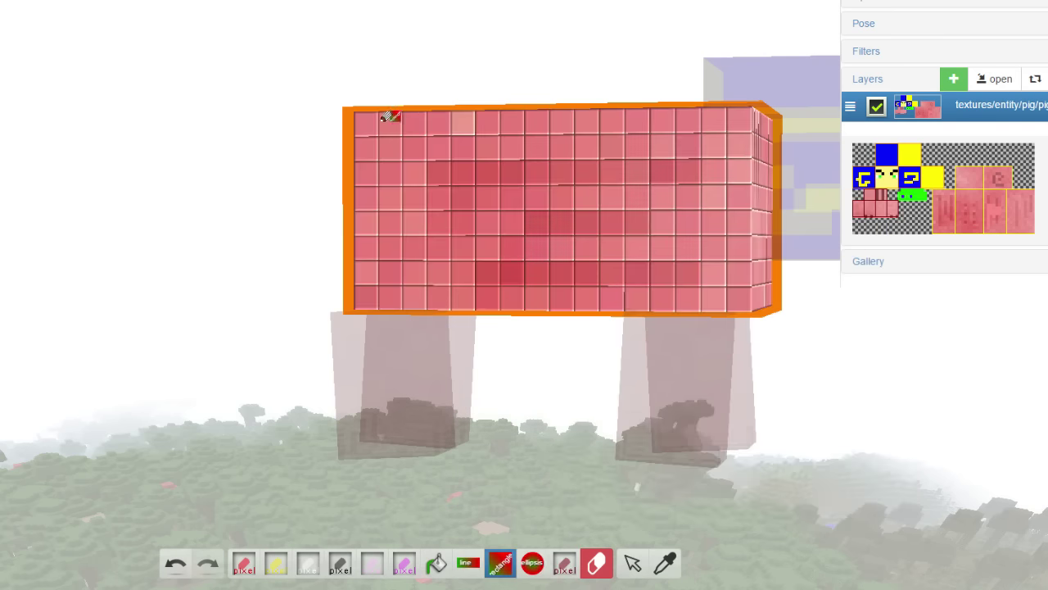
{"action": "left_click_drag", "start_coordinate": [394, 139], "coordinate": [742, 389]}
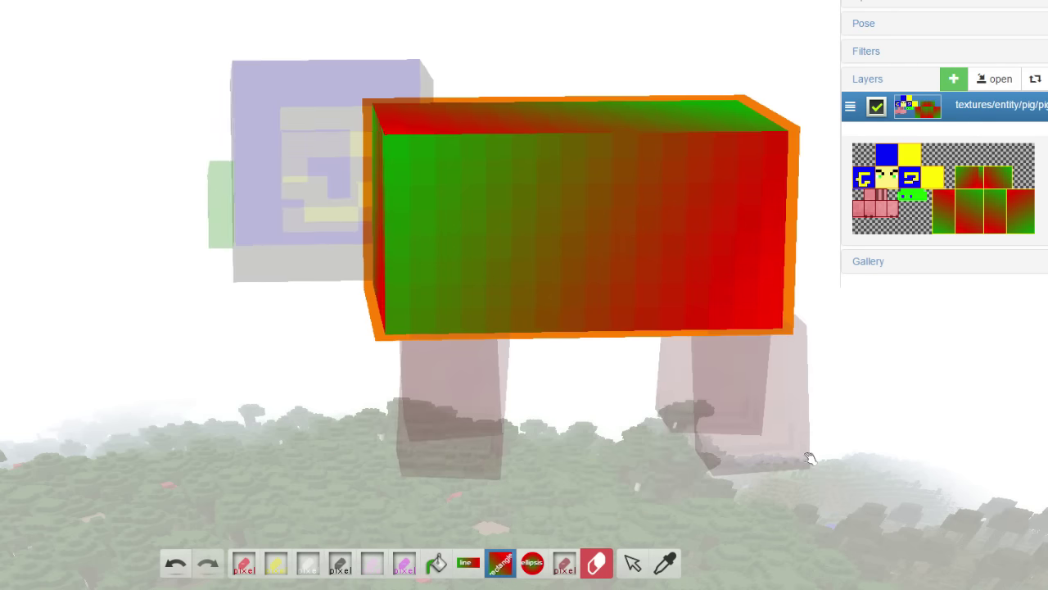
Set the pencil to white and draw large pixel characters with a comma across the side of the pig's body.
{"action": "double_click", "coordinate": [276, 563]}
{"action": "left_click", "coordinate": [589, 503]}
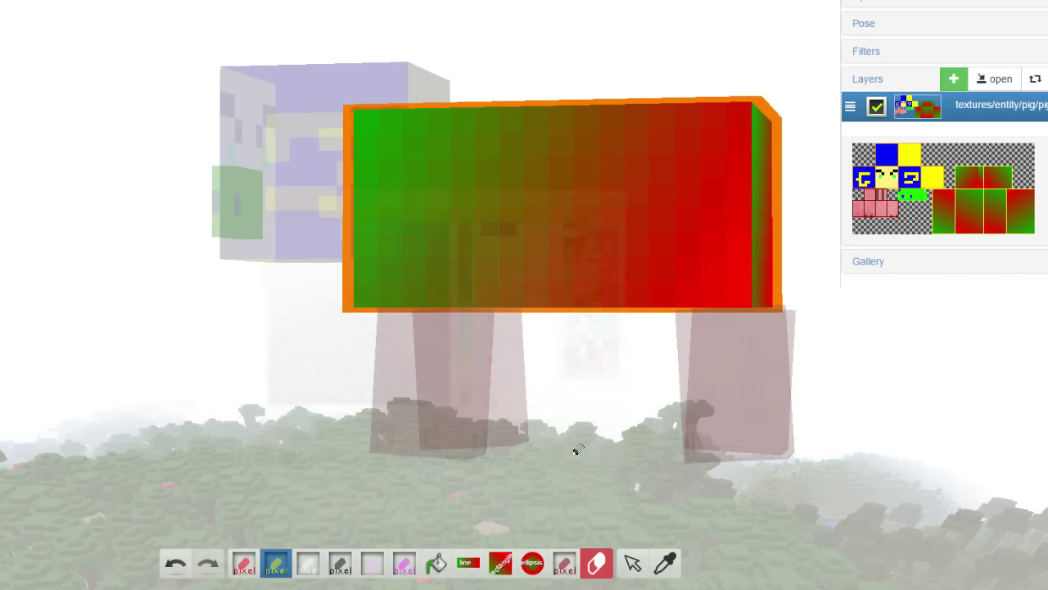
{"action": "mouse_move", "coordinate": [453, 144]}
{"action": "left_mouse_down"}
{"action": "mouse_move", "coordinate": [402, 141]}
{"action": "mouse_move", "coordinate": [391, 268]}
{"action": "left_mouse_up"}
{"action": "mouse_move", "coordinate": [561, 141]}
{"action": "left_mouse_down"}
{"action": "mouse_move", "coordinate": [571, 265]}
{"action": "mouse_move", "coordinate": [588, 282]}
{"action": "mouse_move", "coordinate": [694, 264]}
{"action": "mouse_move", "coordinate": [693, 214]}
{"action": "mouse_move", "coordinate": [630, 195]}
{"action": "mouse_move", "coordinate": [683, 169]}
{"action": "mouse_move", "coordinate": [667, 125]}
{"action": "mouse_move", "coordinate": [553, 126]}
{"action": "left_mouse_up"}
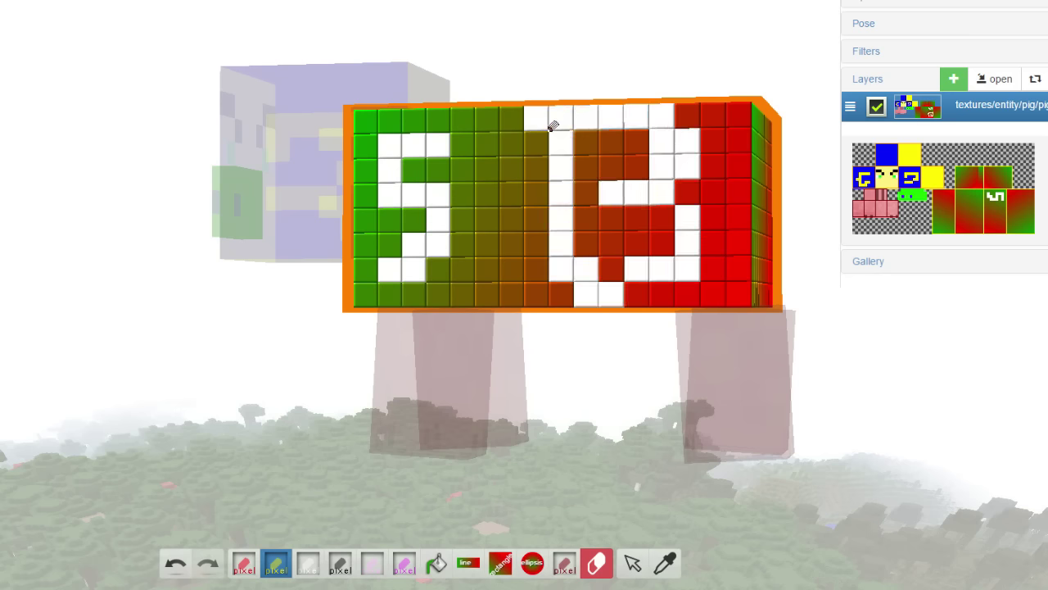
{"action": "left_click_drag", "start_coordinate": [493, 277], "coordinate": [491, 296]}
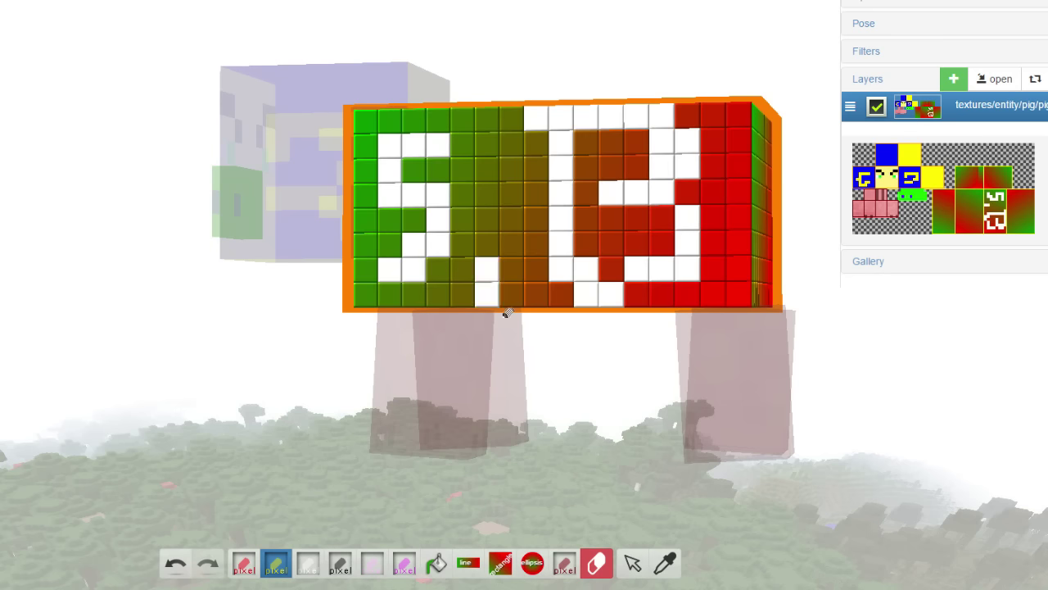
Set the pencil to mint green (RGB 0, 255, 157) and paint the pig's legs with it.
{"action": "left_click_drag", "start_coordinate": [565, 348], "coordinate": [551, 97]}
{"action": "left_click", "coordinate": [319, 565]}
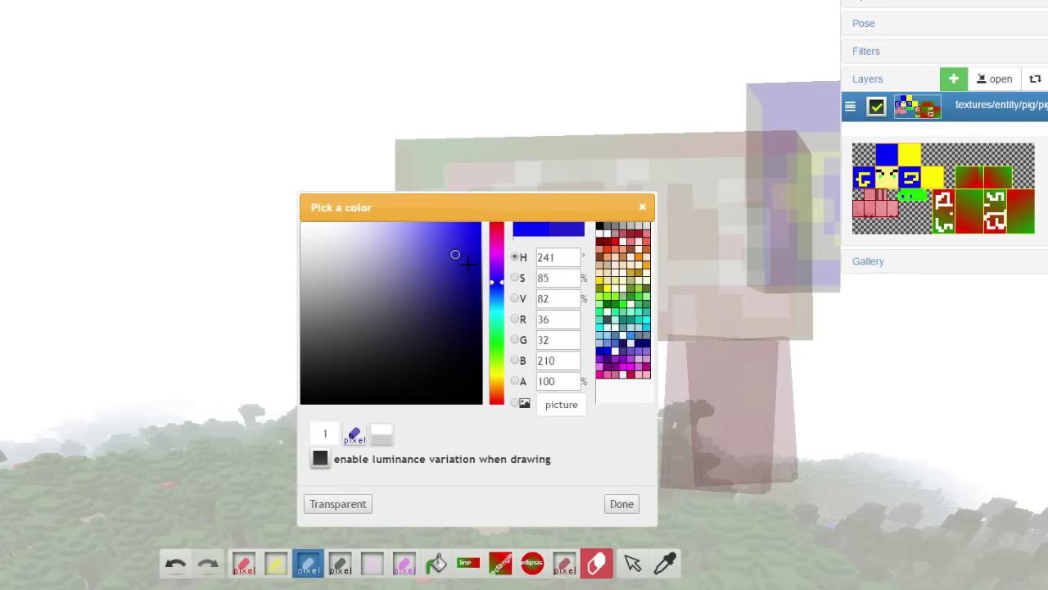
{"action": "left_click", "coordinate": [496, 336]}
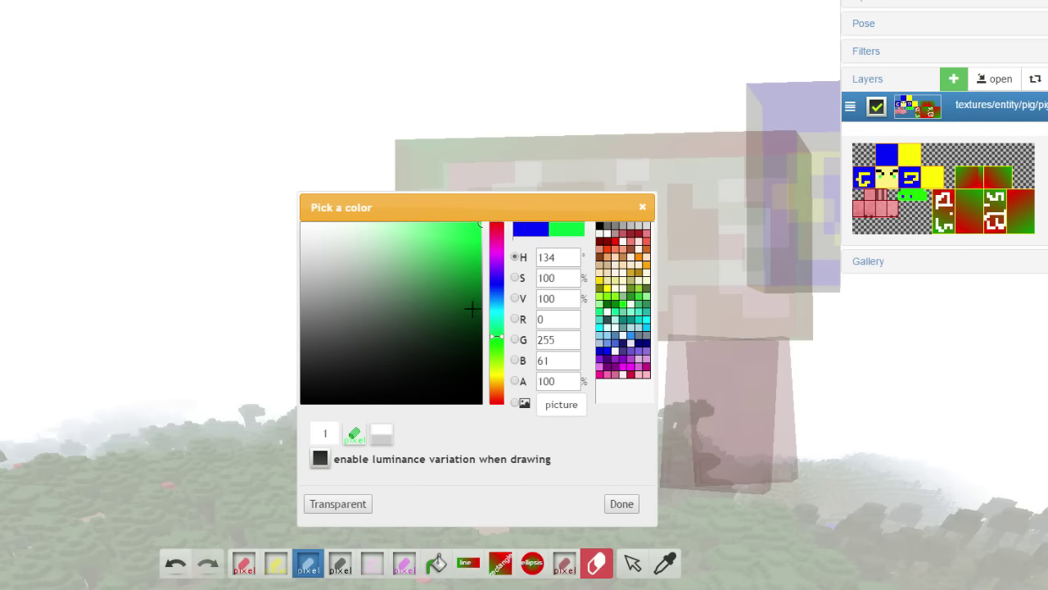
{"action": "left_click", "coordinate": [494, 326]}
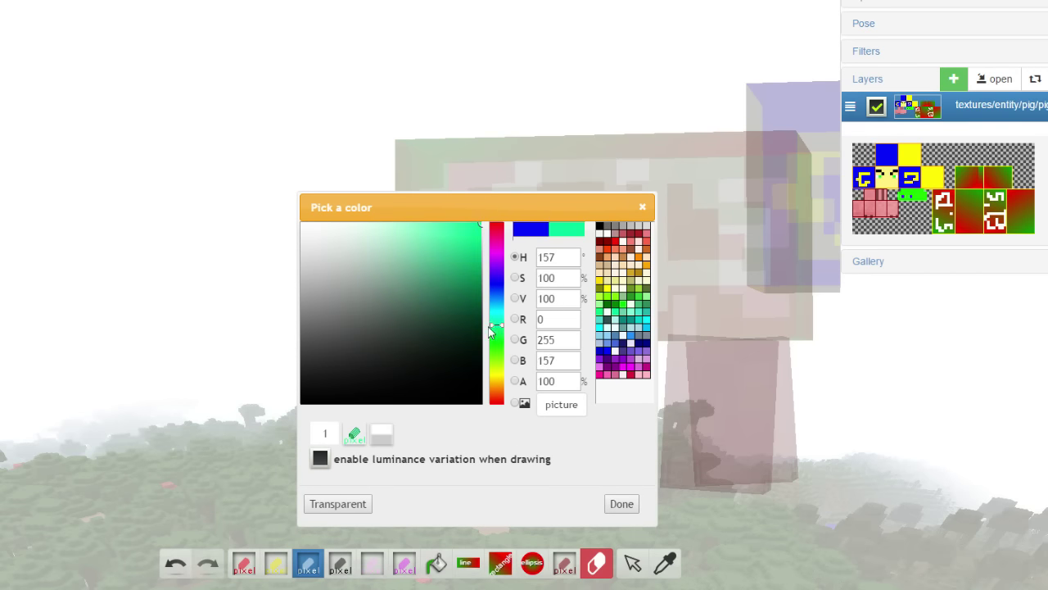
{"action": "left_click", "coordinate": [621, 504]}
{"action": "mouse_move", "coordinate": [383, 350]}
{"action": "left_mouse_down"}
{"action": "mouse_move", "coordinate": [404, 349]}
{"action": "mouse_move", "coordinate": [402, 467]}
{"action": "mouse_move", "coordinate": [418, 363]}
{"action": "mouse_move", "coordinate": [434, 460]}
{"action": "mouse_move", "coordinate": [458, 347]}
{"action": "mouse_move", "coordinate": [468, 475]}
{"action": "left_mouse_up"}
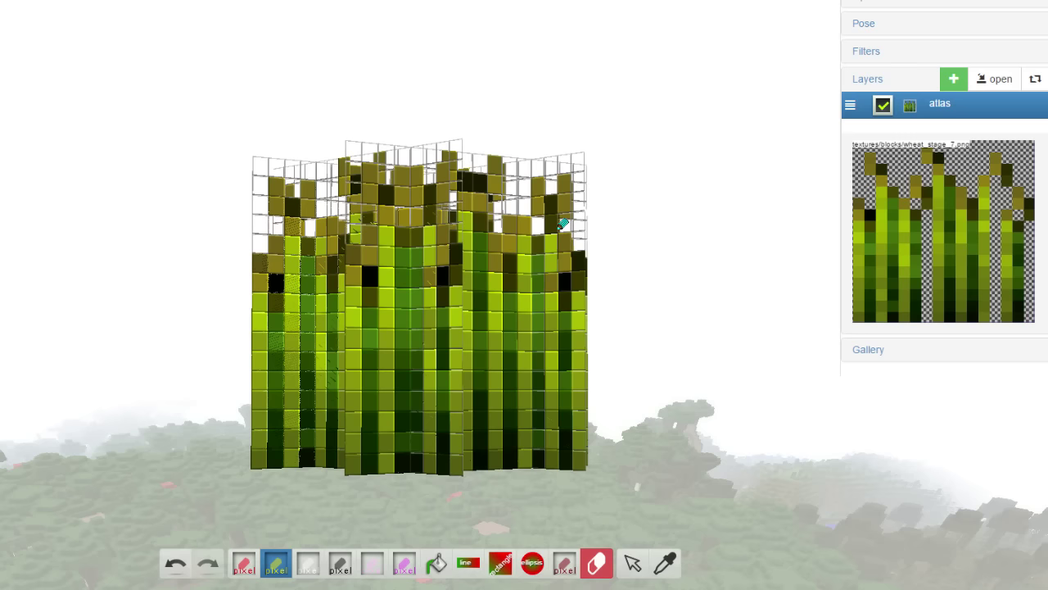
Clear all pixels from the wheat_stage_7 block texture and undo the stray stroke made on it.
{"action": "left_click_drag", "start_coordinate": [633, 245], "coordinate": [536, 215]}
{"action": "left_click", "coordinate": [596, 563]}
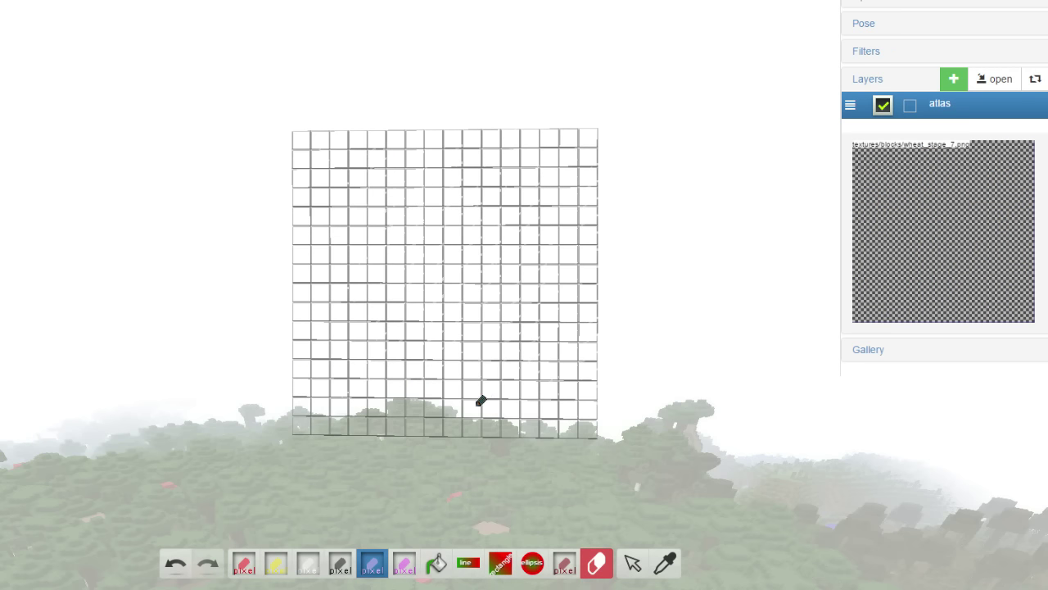
{"action": "mouse_move", "coordinate": [480, 402]}
{"action": "left_mouse_down"}
{"action": "mouse_move", "coordinate": [519, 391]}
{"action": "mouse_move", "coordinate": [580, 311]}
{"action": "left_mouse_up"}
{"action": "key", "text": "ctrl+z"}
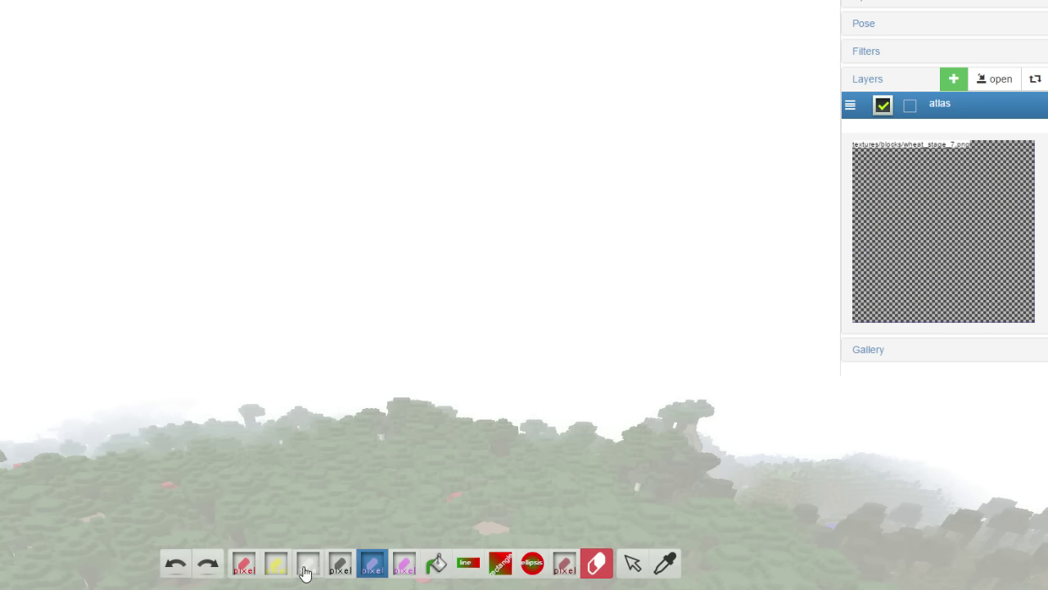
Set the pencil to orange-yellow (RGB 255, 178, 4) and draw a two-pixel-wide vertical stripe down the middle of the wheat texture.
{"action": "double_click", "coordinate": [276, 563]}
{"action": "left_click", "coordinate": [465, 382]}
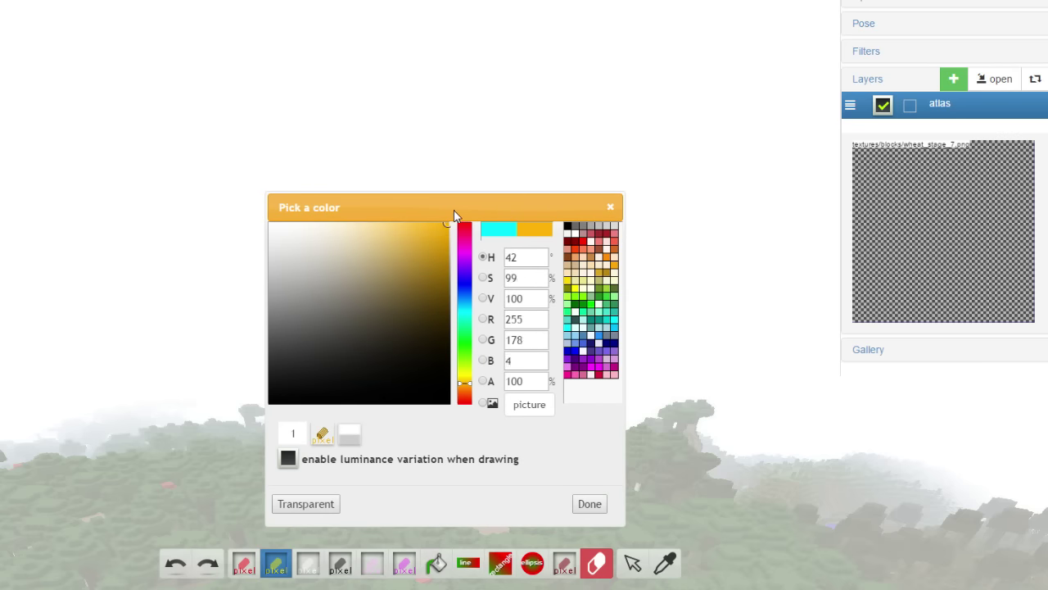
{"action": "left_click", "coordinate": [589, 506]}
{"action": "left_click_drag", "start_coordinate": [460, 133], "coordinate": [462, 430]}
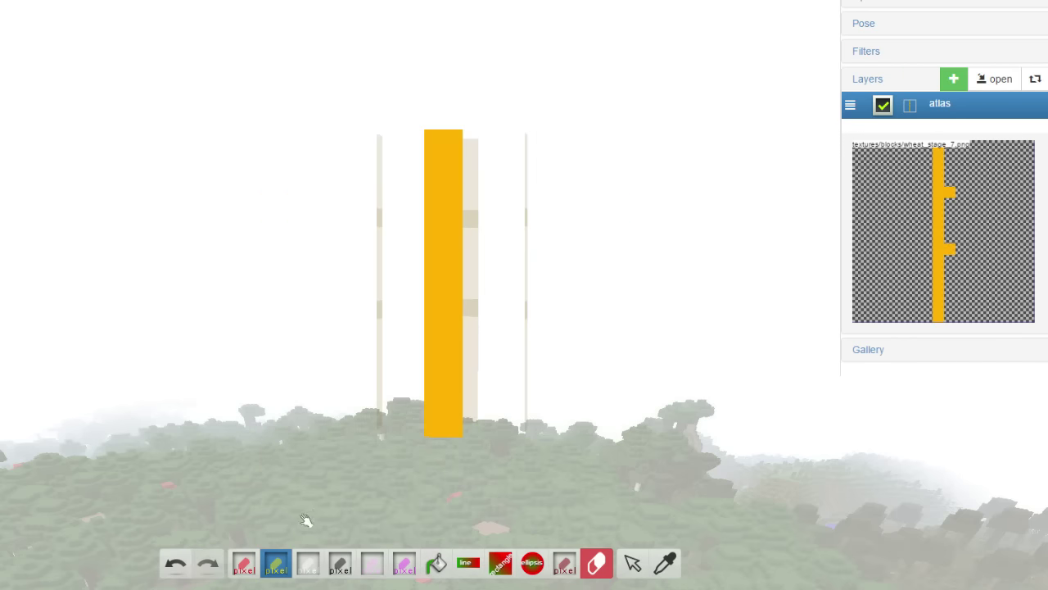
Paint mirrored butterfly wings with blue, mint, purple and brown pencils around the wheat's stripe, and save the texture.
{"action": "left_click", "coordinate": [254, 569]}
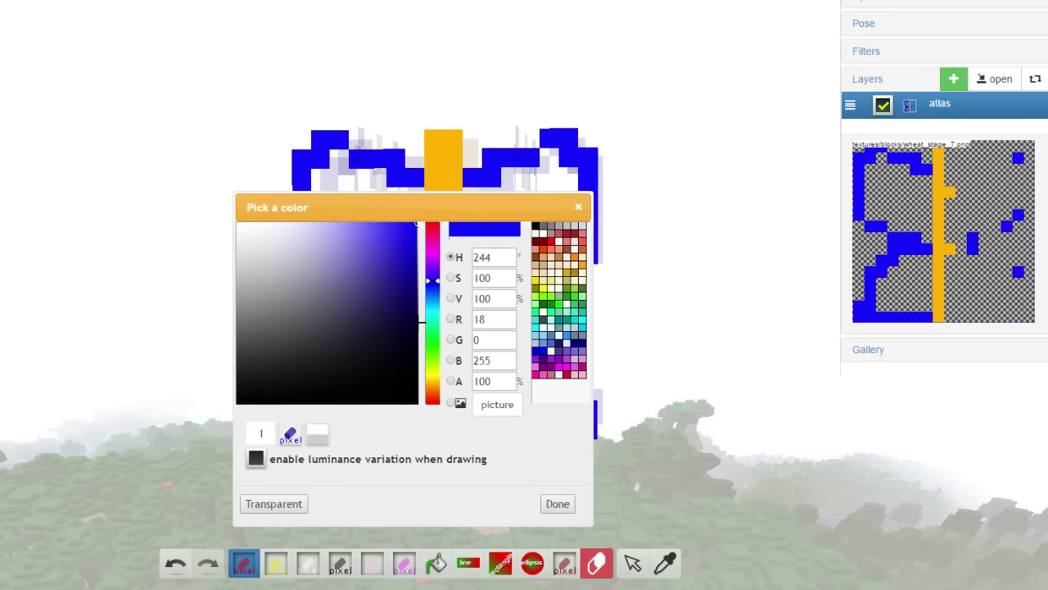
{"action": "left_click", "coordinate": [435, 296]}
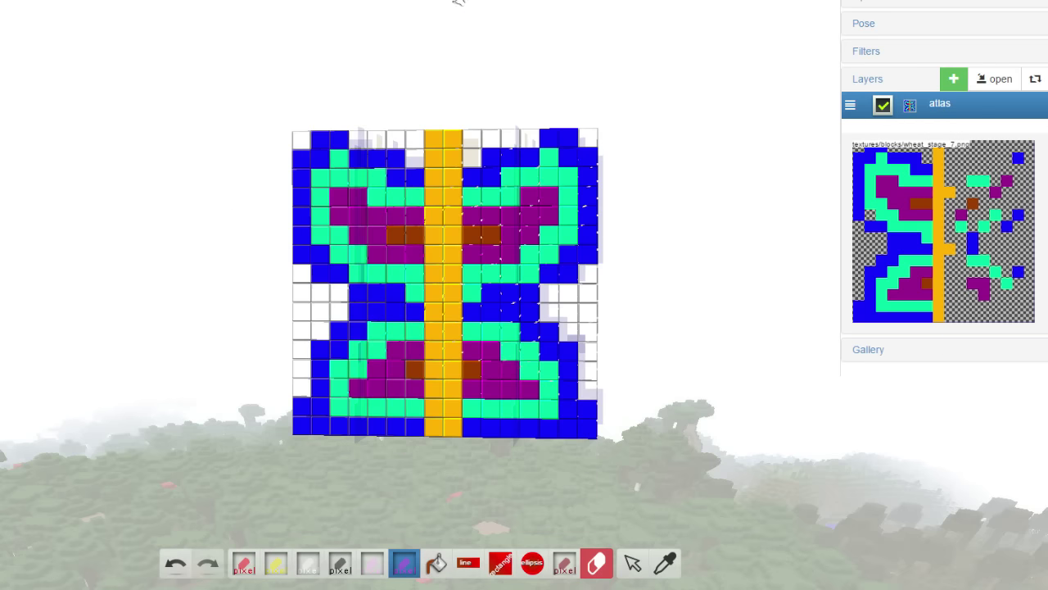
{"action": "key", "text": "ctrl+s"}
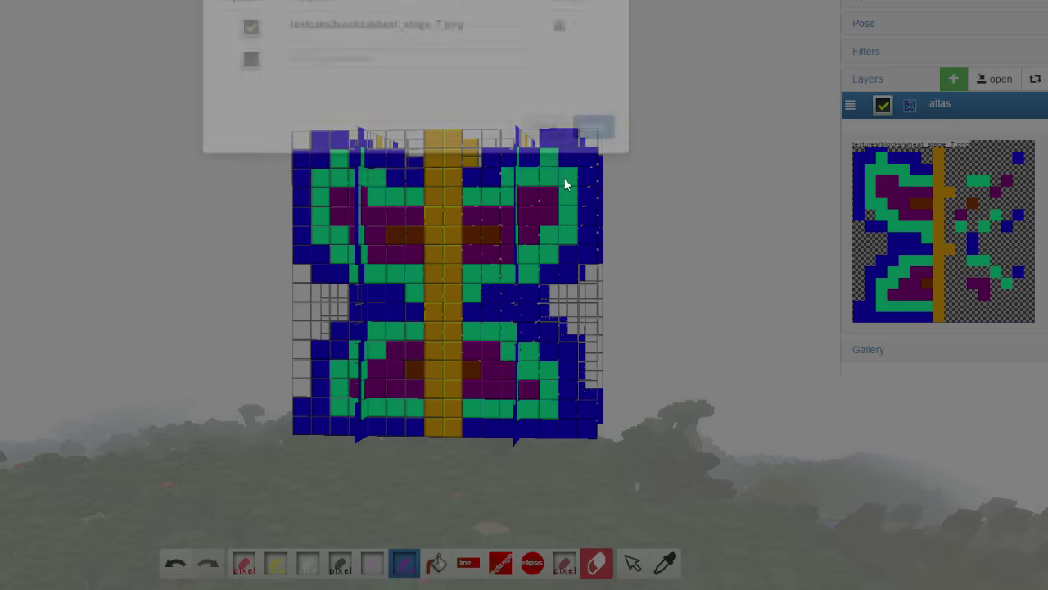
{"action": "left_click", "coordinate": [595, 183]}
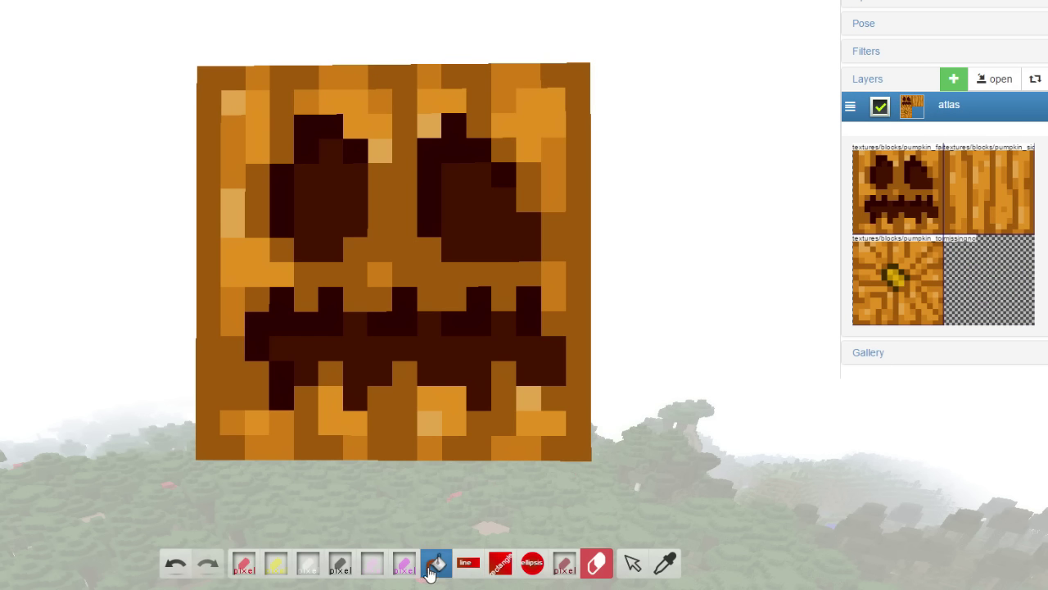
Set the two shape gradient colours to light peach tones, RGB 255, 203, 170 and RGB 255, 202, 143.
{"action": "left_click", "coordinate": [405, 565]}
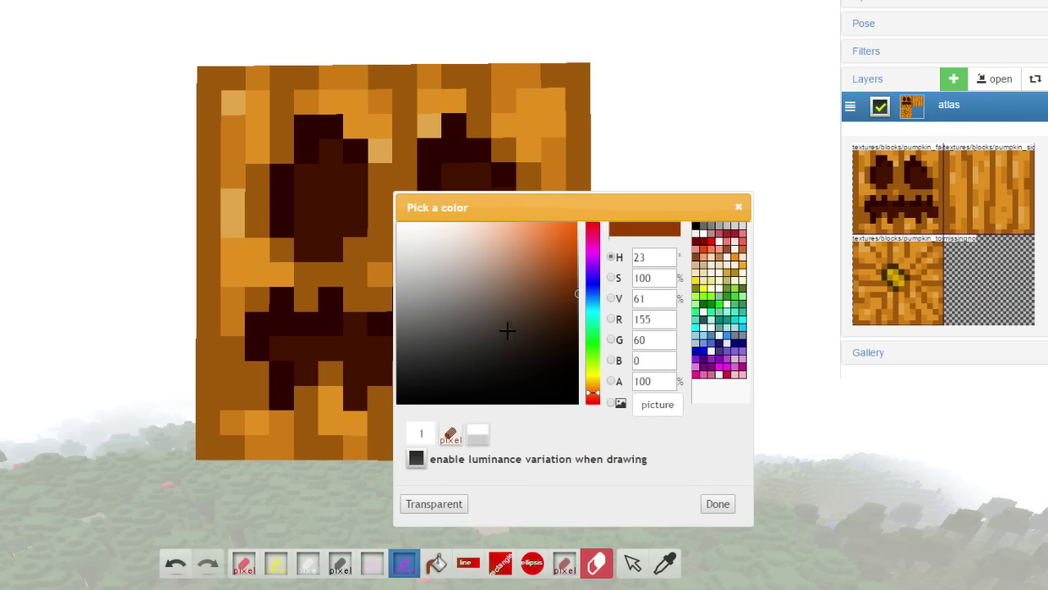
{"action": "left_click", "coordinate": [458, 222]}
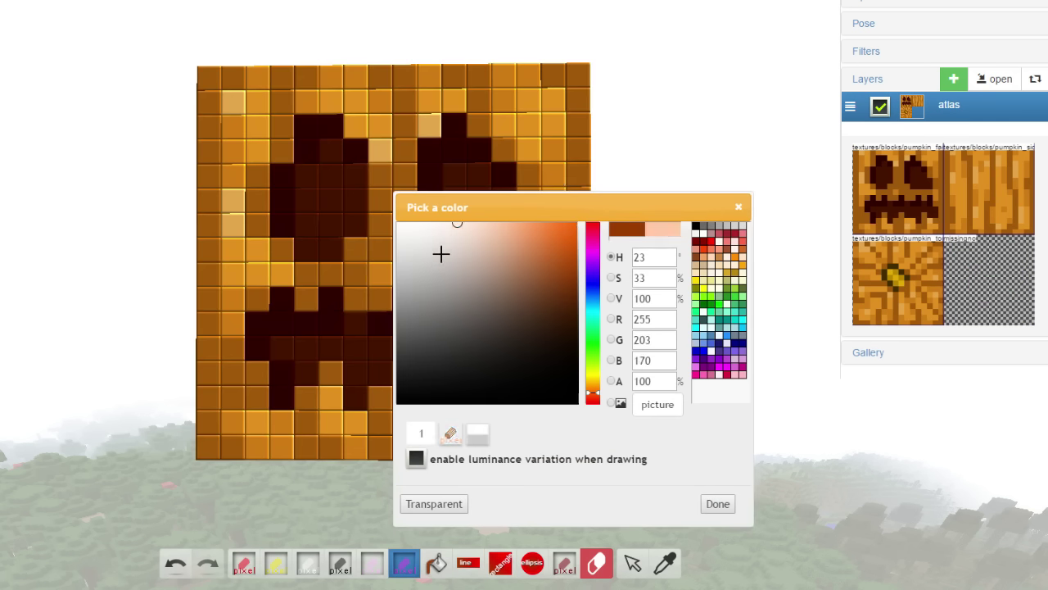
{"action": "left_click", "coordinate": [718, 503]}
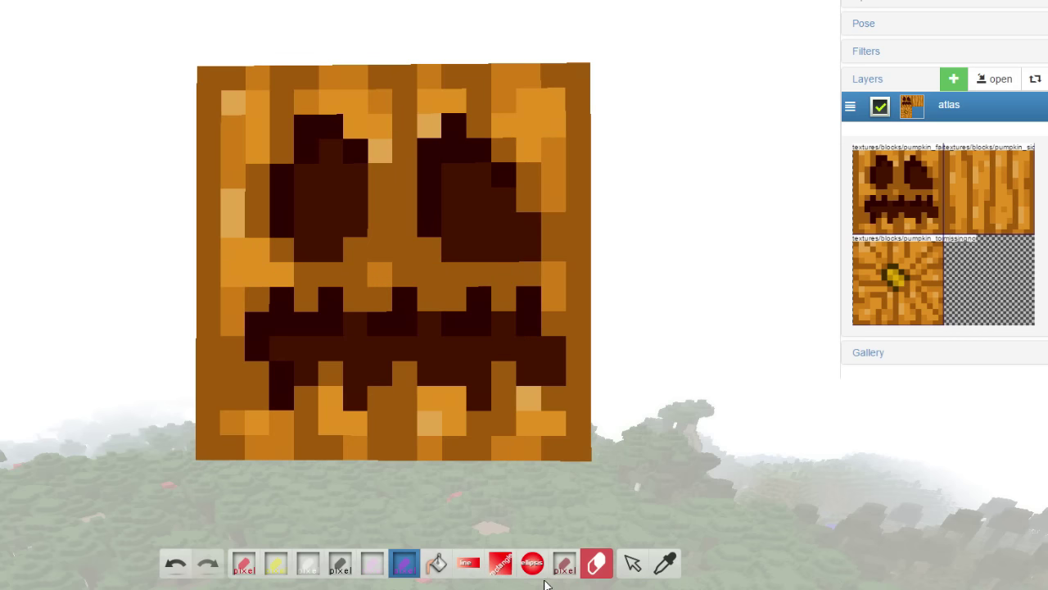
{"action": "left_click", "coordinate": [573, 565]}
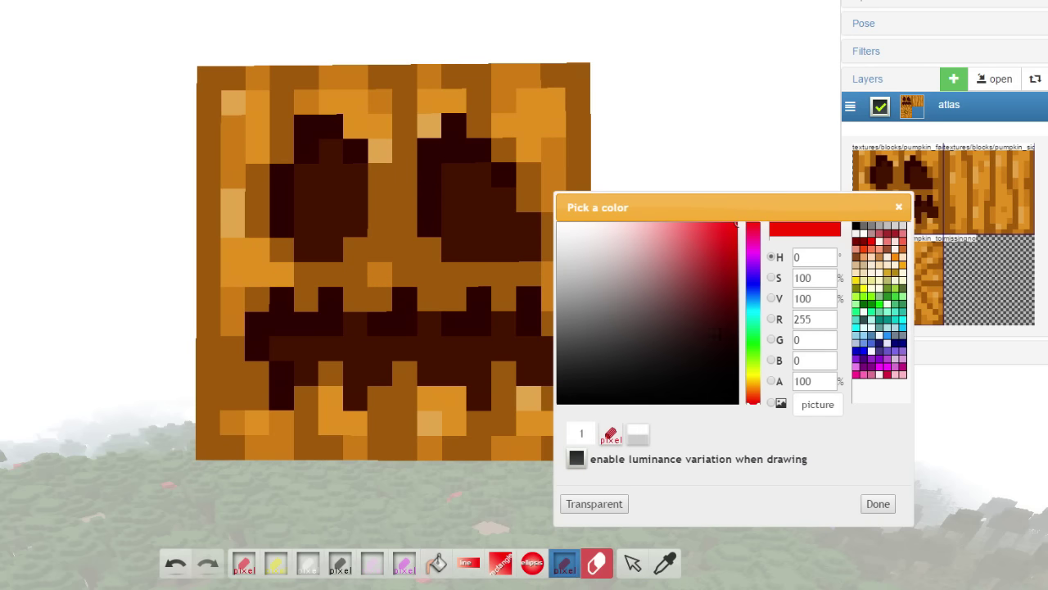
{"action": "left_click", "coordinate": [753, 382]}
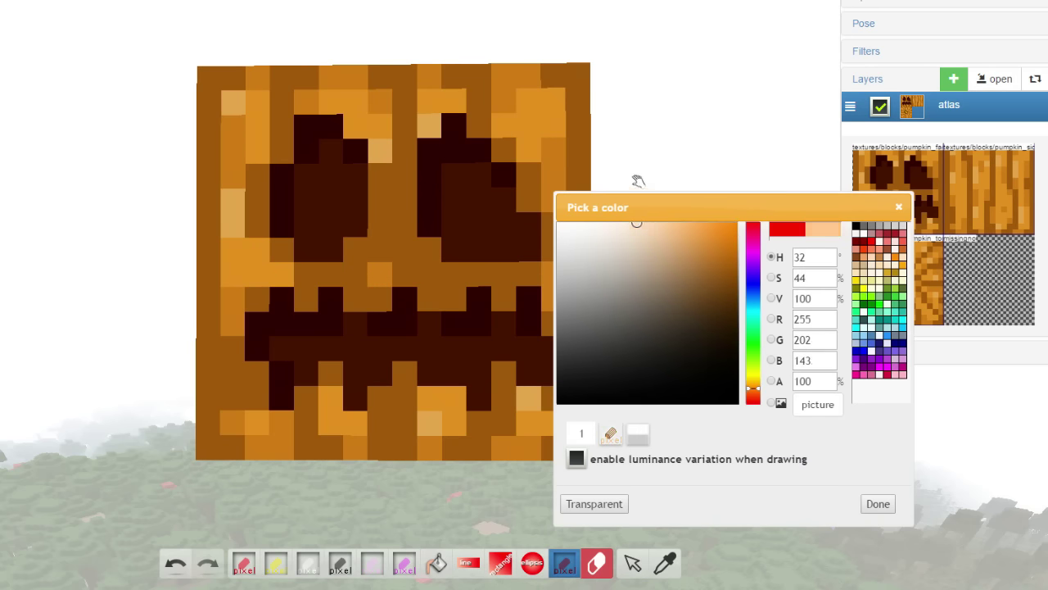
{"action": "left_click", "coordinate": [875, 506]}
Fill the pumpkin's front, side and top textures with peach gradient rectangles.
{"action": "left_click", "coordinate": [500, 563]}
{"action": "left_click_drag", "start_coordinate": [218, 73], "coordinate": [581, 443]}
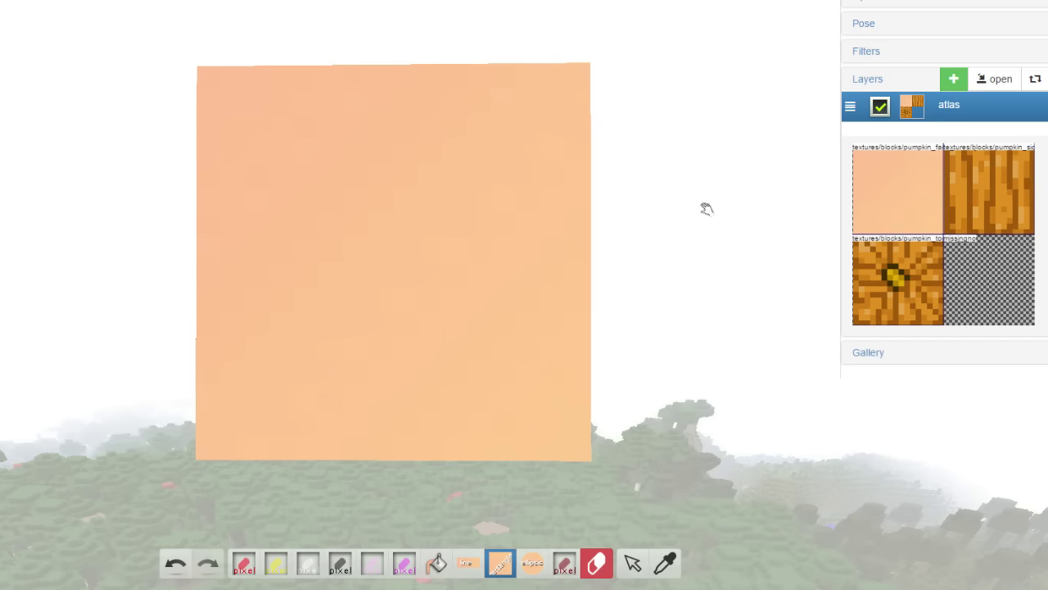
{"action": "left_click_drag", "start_coordinate": [679, 197], "coordinate": [647, 216]}
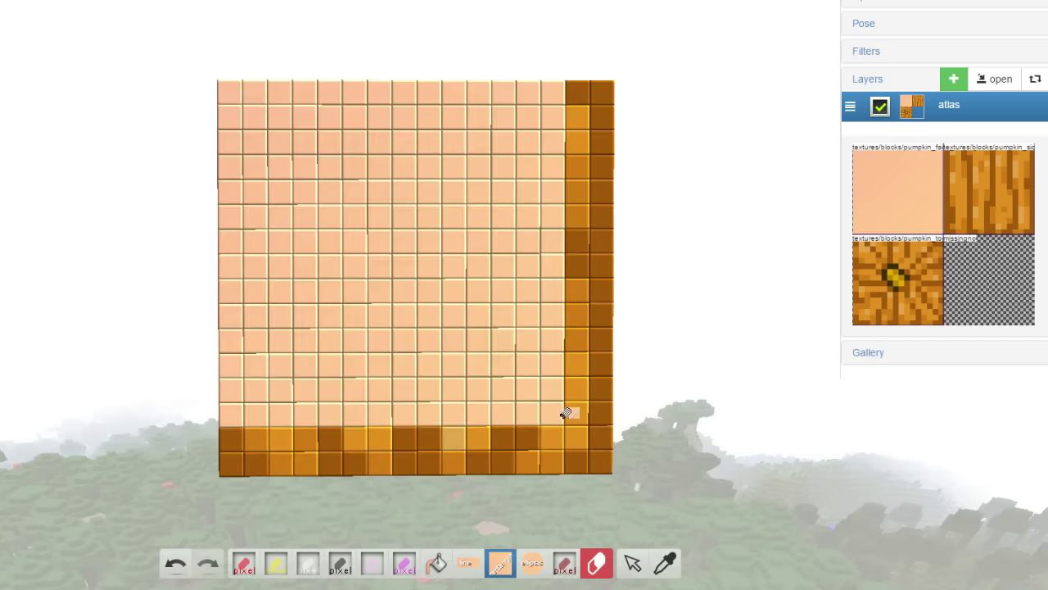
{"action": "left_click_drag", "start_coordinate": [568, 414], "coordinate": [595, 451]}
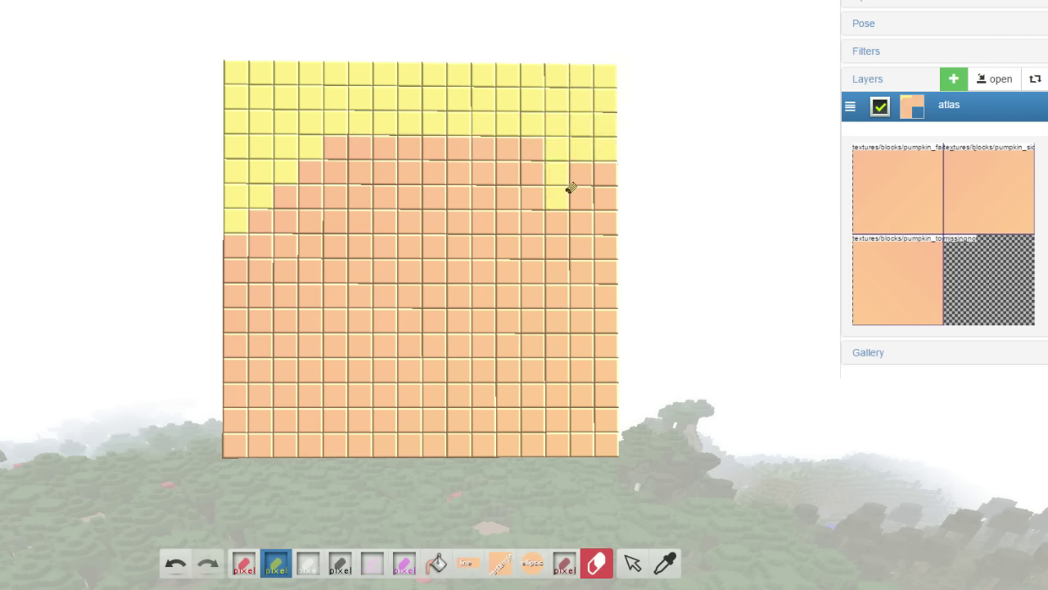
Paint large white eyes with black pupils and a darker peach nose below the yellow hair on the pumpkin's face.
{"action": "left_click", "coordinate": [244, 565]}
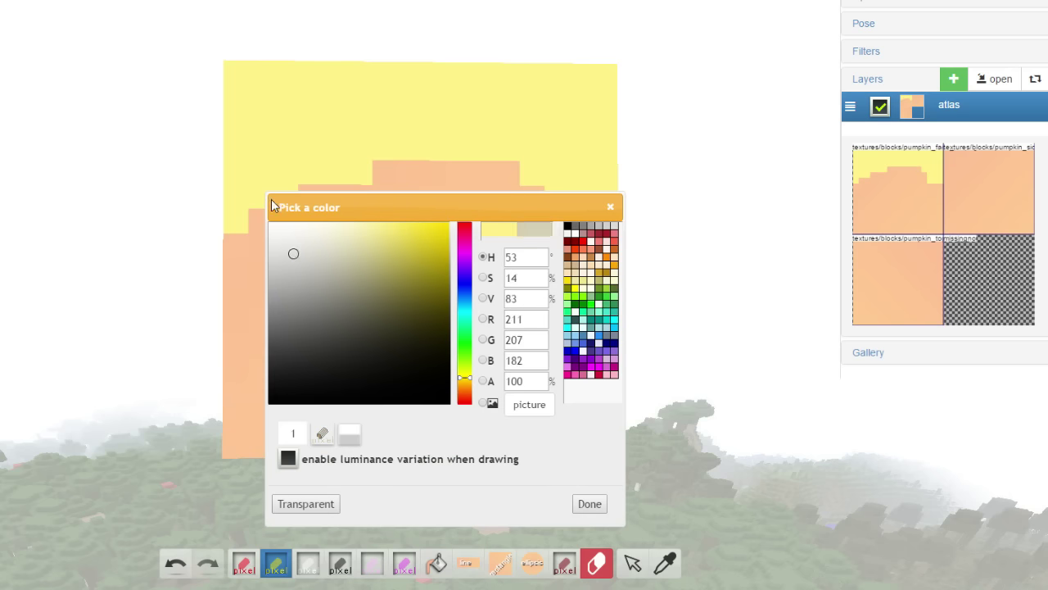
{"action": "left_click", "coordinate": [614, 226]}
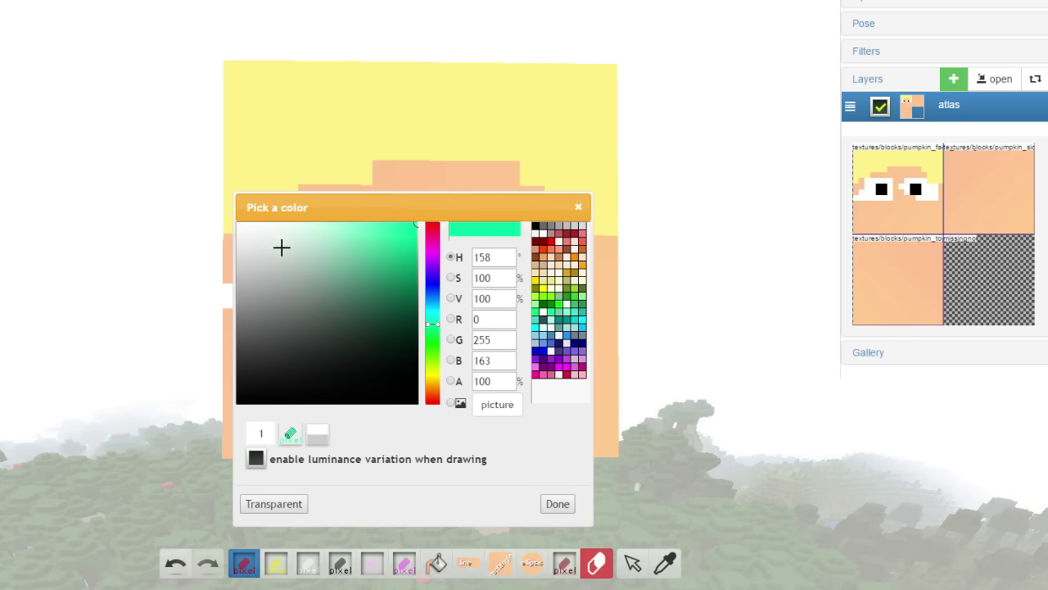
{"action": "mouse_move", "coordinate": [282, 247]}
{"action": "left_mouse_down"}
{"action": "mouse_move", "coordinate": [219, 360]}
{"action": "mouse_move", "coordinate": [216, 234]}
{"action": "left_mouse_up"}
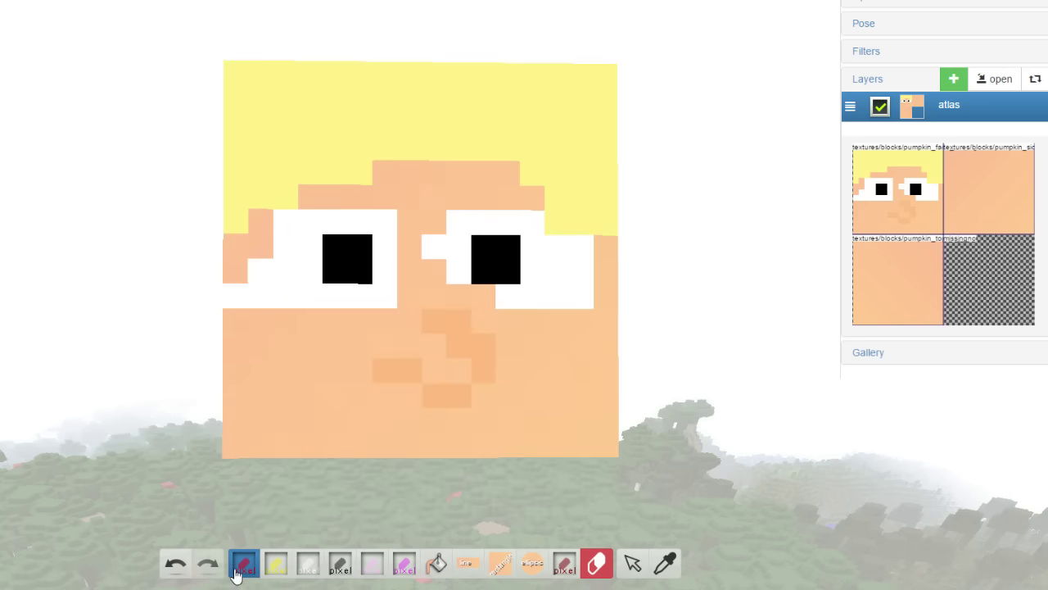
Set the pencil to black and paint a wide mouth line with raised corners along the lower edge of the pumpkin's face.
{"action": "left_click", "coordinate": [235, 569]}
{"action": "left_click", "coordinate": [559, 502]}
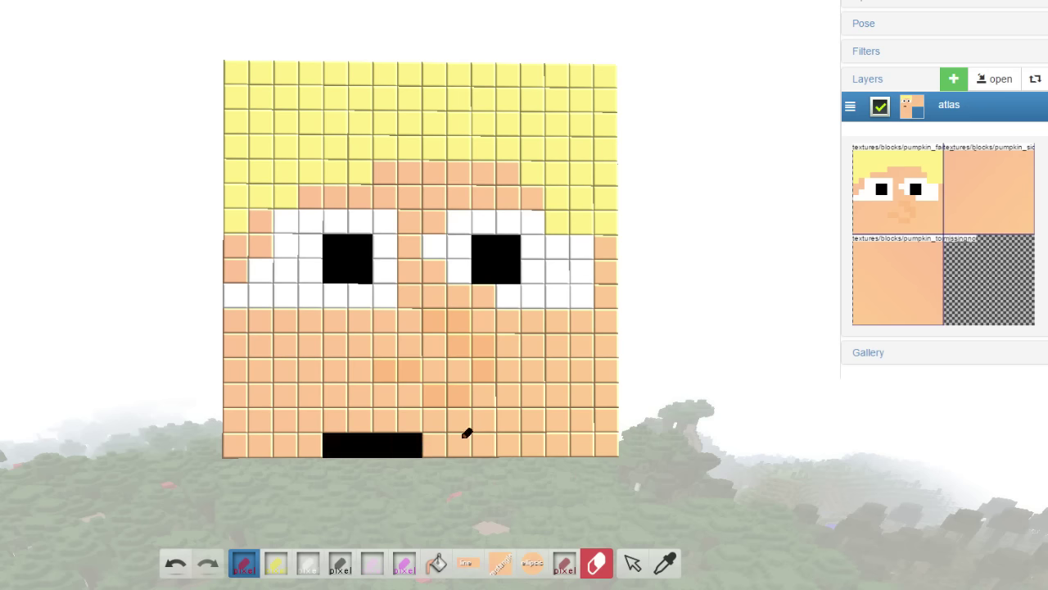
{"action": "left_click_drag", "start_coordinate": [595, 401], "coordinate": [405, 109]}
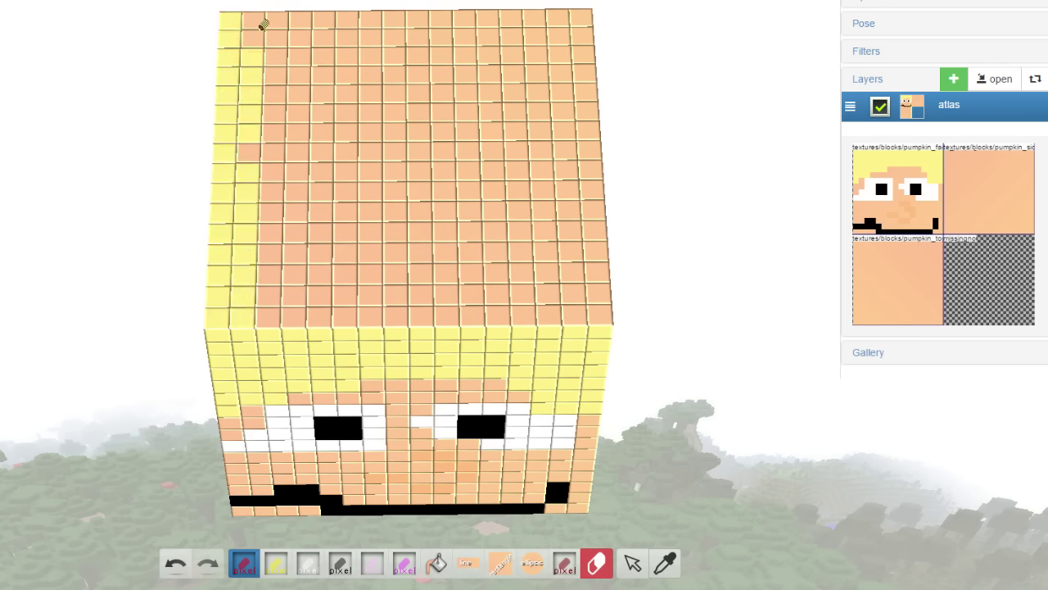
Undo the last edits on the pumpkin and fill the orange areas of its top with light yellow.
{"action": "left_click", "coordinate": [178, 568]}
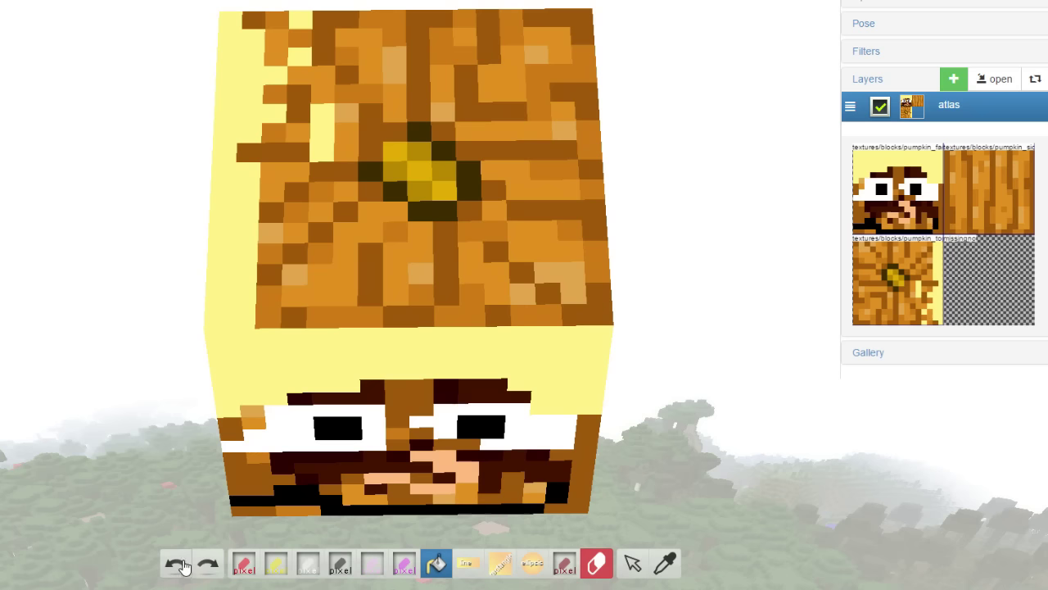
{"action": "left_click", "coordinate": [178, 567]}
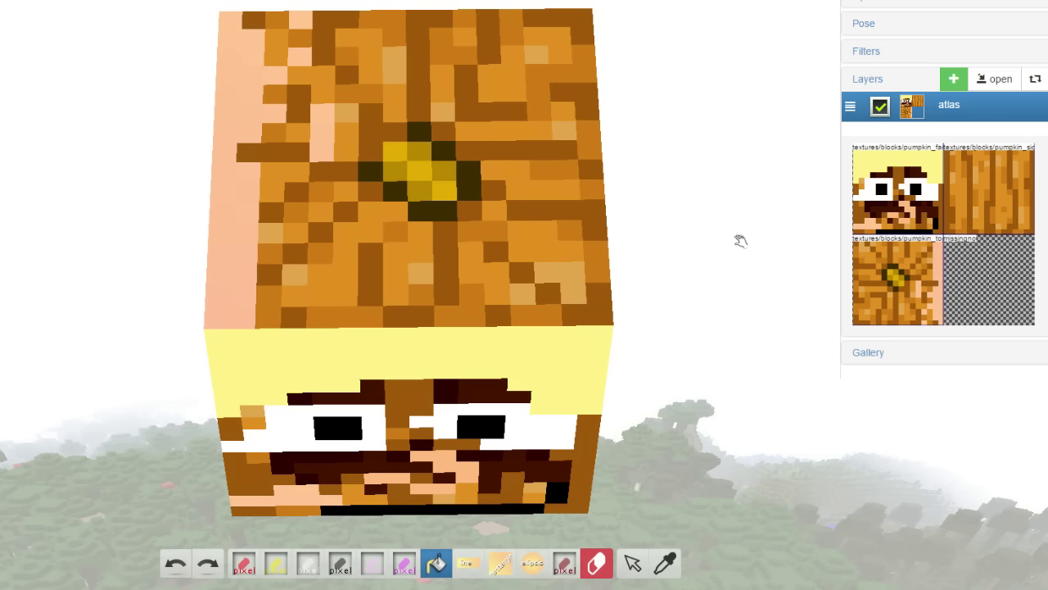
{"action": "left_click_drag", "start_coordinate": [740, 241], "coordinate": [720, 197]}
{"action": "left_click", "coordinate": [379, 107]}
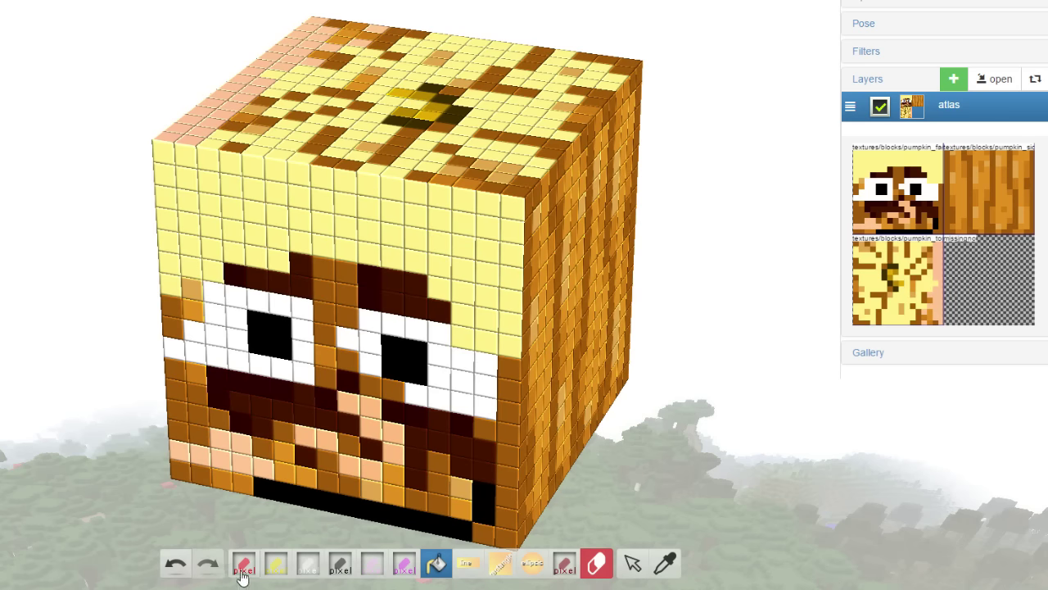
Fill areas of the pumpkin's face and sides with light pink and save the pumpkin textures.
{"action": "left_click", "coordinate": [243, 563]}
{"action": "left_click", "coordinate": [404, 563]}
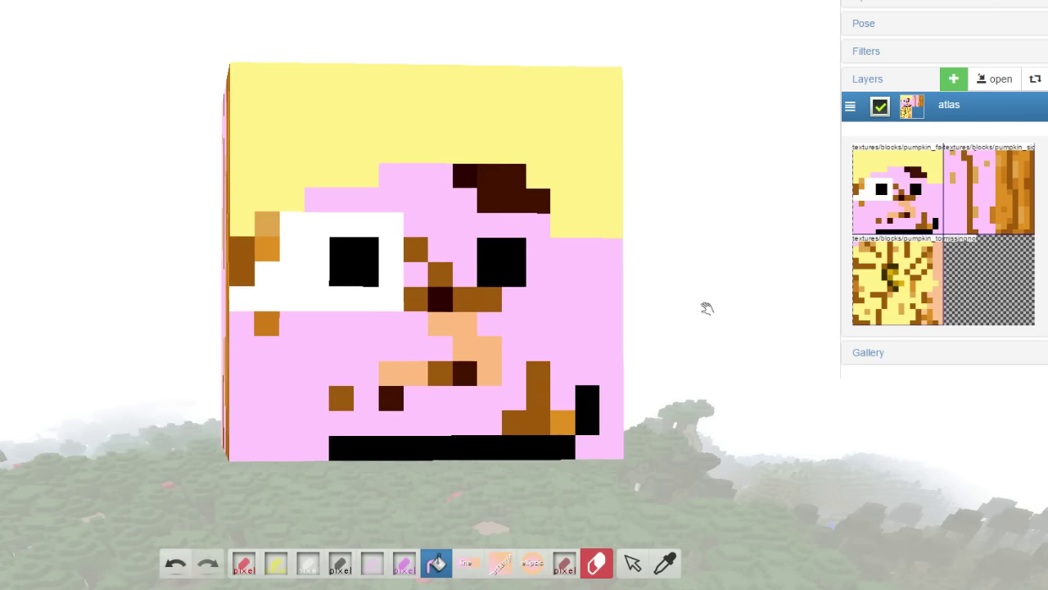
{"action": "left_click_drag", "start_coordinate": [707, 307], "coordinate": [696, 301]}
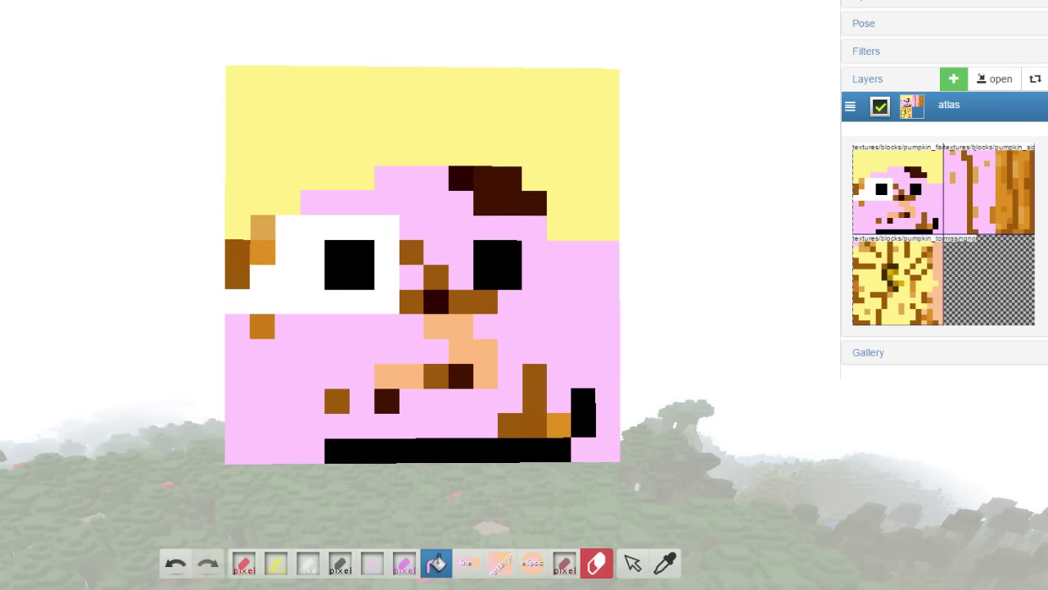
{"action": "left_click", "coordinate": [417, 2]}
{"action": "left_click", "coordinate": [595, 242]}
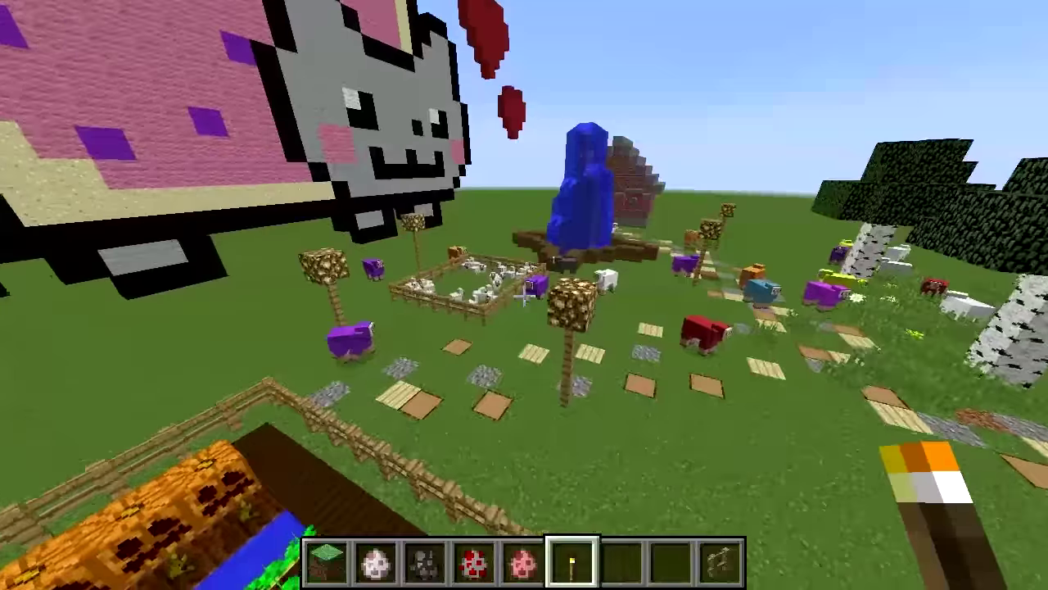
In Minecraft, apply the custom resource pack through the game options and return to the world to view it.
{"action": "key", "text": "Escape"}
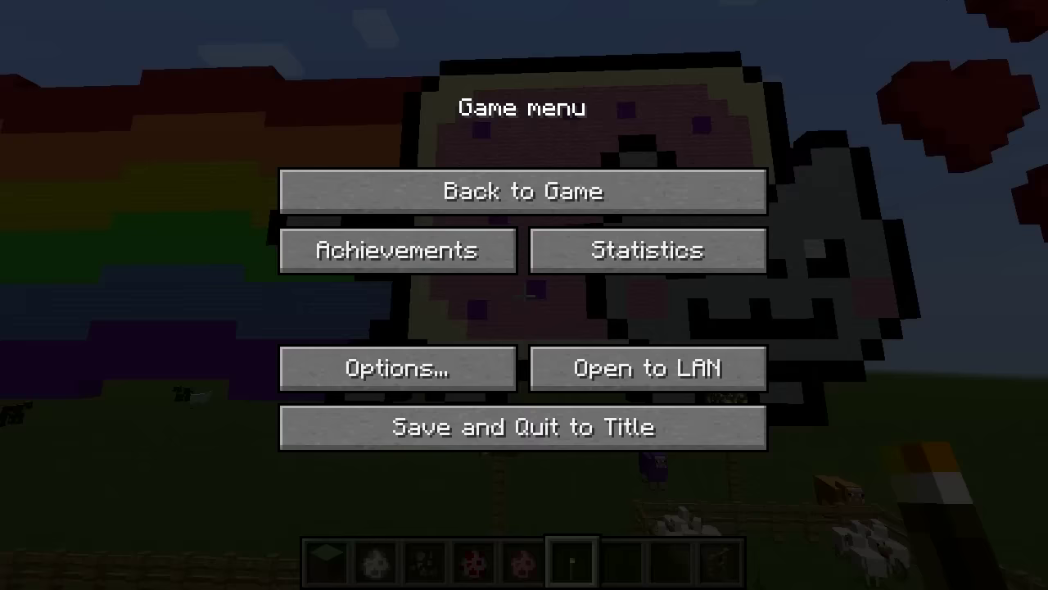
{"action": "left_click", "coordinate": [385, 360]}
{"action": "left_click", "coordinate": [327, 402]}
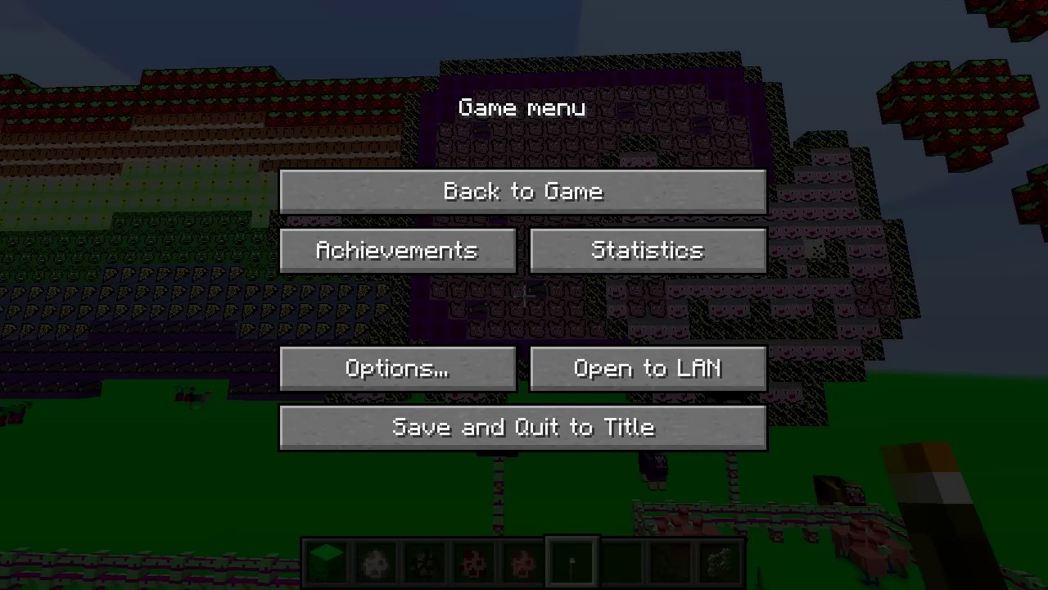
{"action": "key", "text": "Escape"}
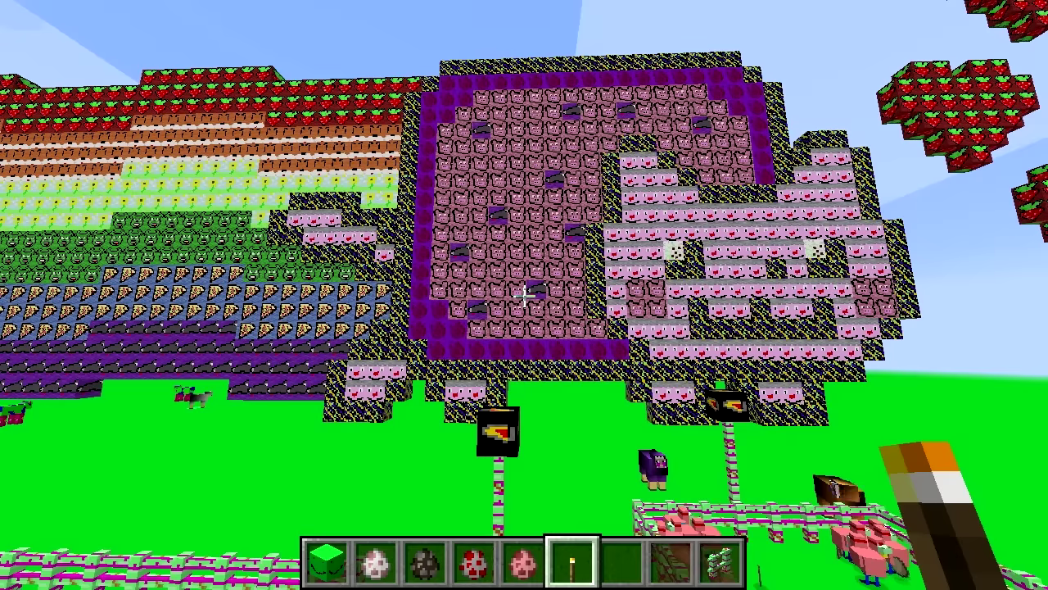
{"action": "key", "text": "d"}
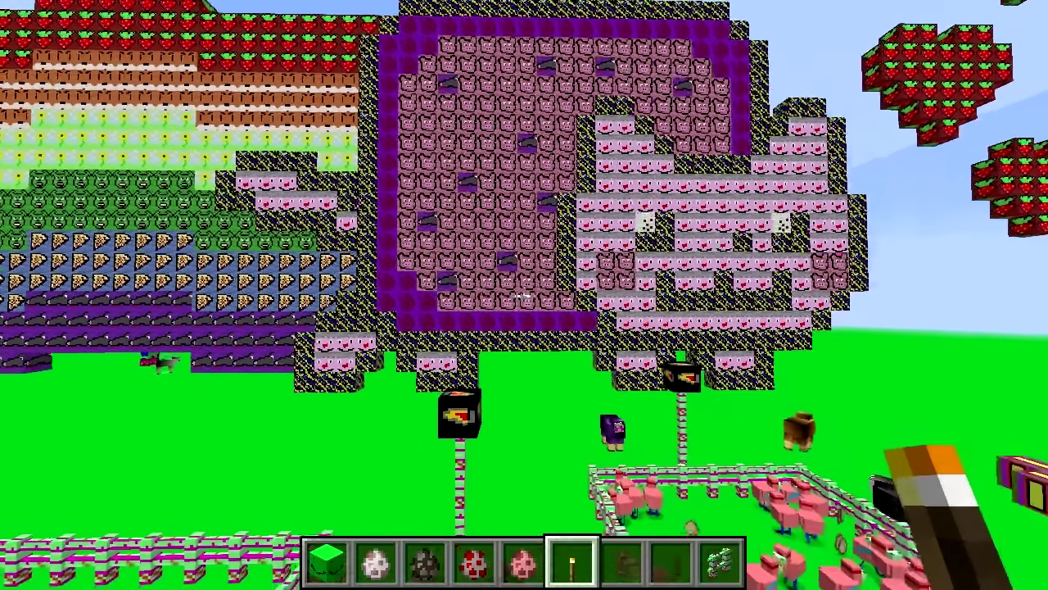
Fly through the world to examine the repainted block textures on the giant pixel-art cat and its rainbow trail.
{"action": "key", "text": "w"}
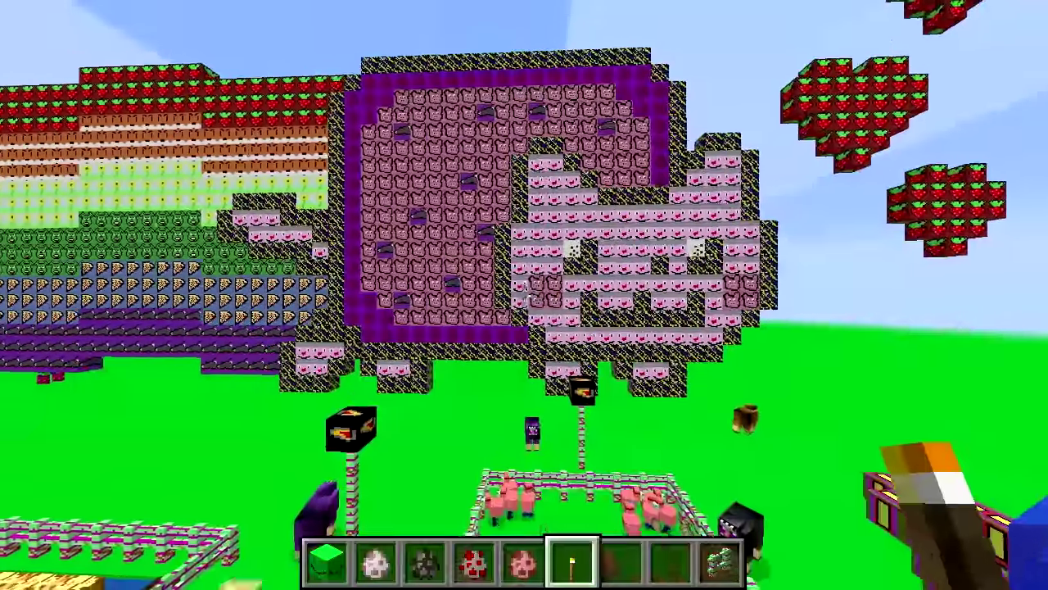
{"action": "key", "text": "w"}
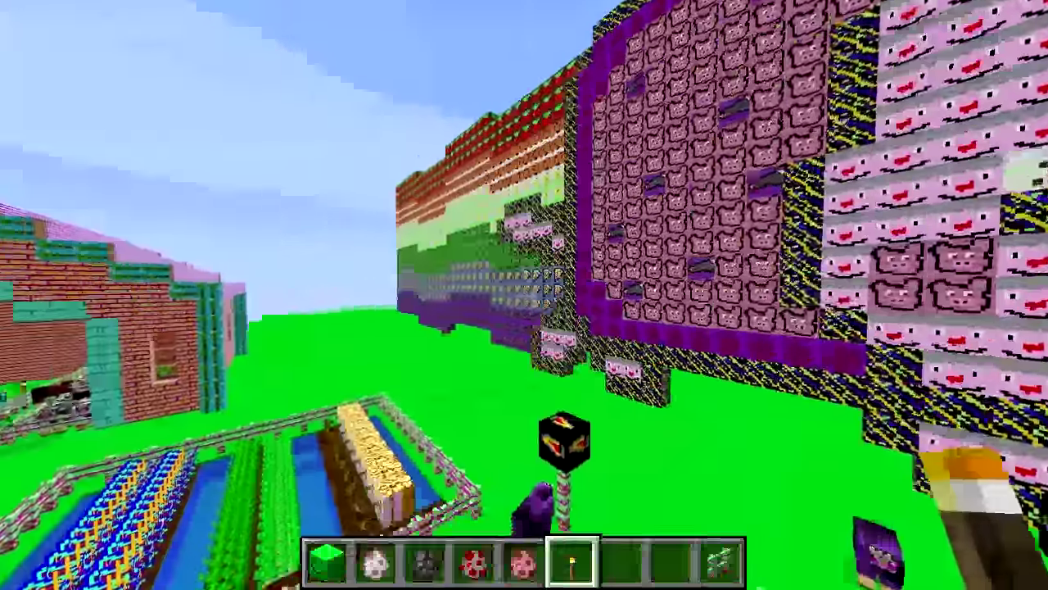
{"action": "key", "text": "w"}
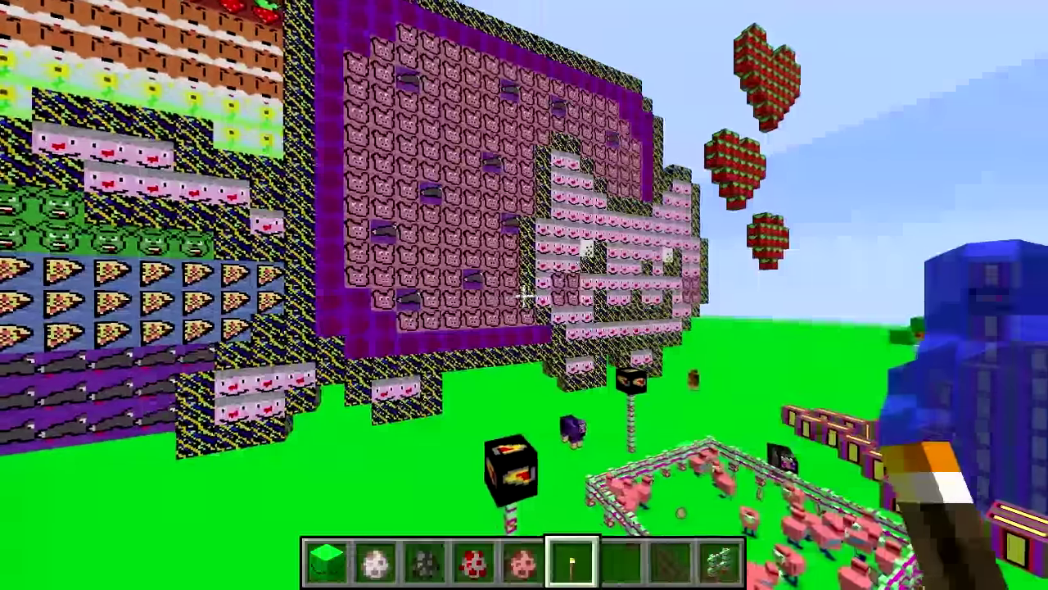
{"action": "key", "text": "w"}
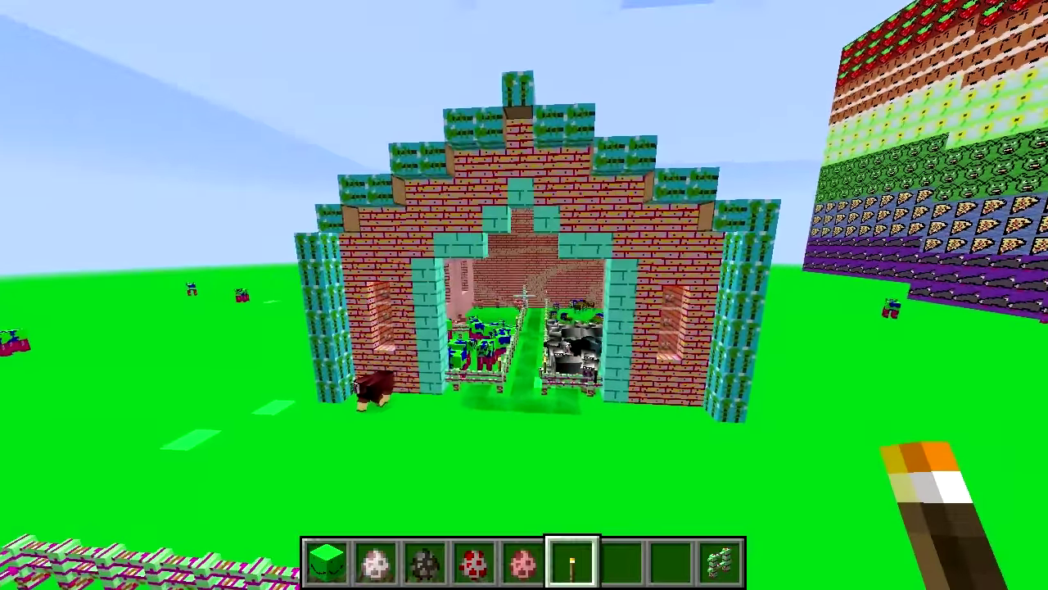
Hide the on-screen interface and inspect the textures of the brick barn's front, roof and entrance.
{"action": "key", "text": "F1"}
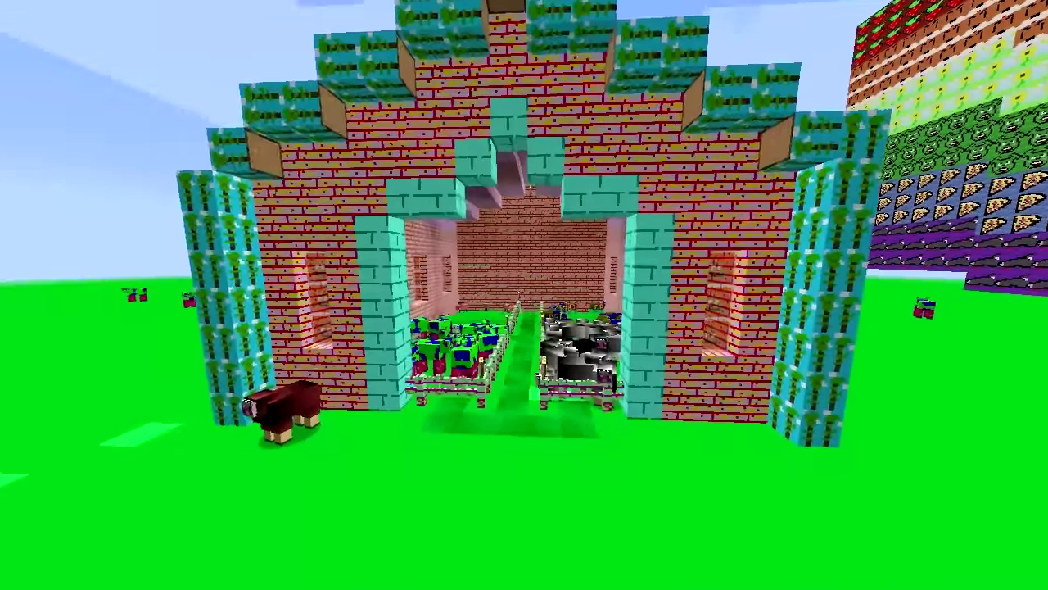
{"action": "key", "text": "w"}
{"action": "key", "text": "space"}
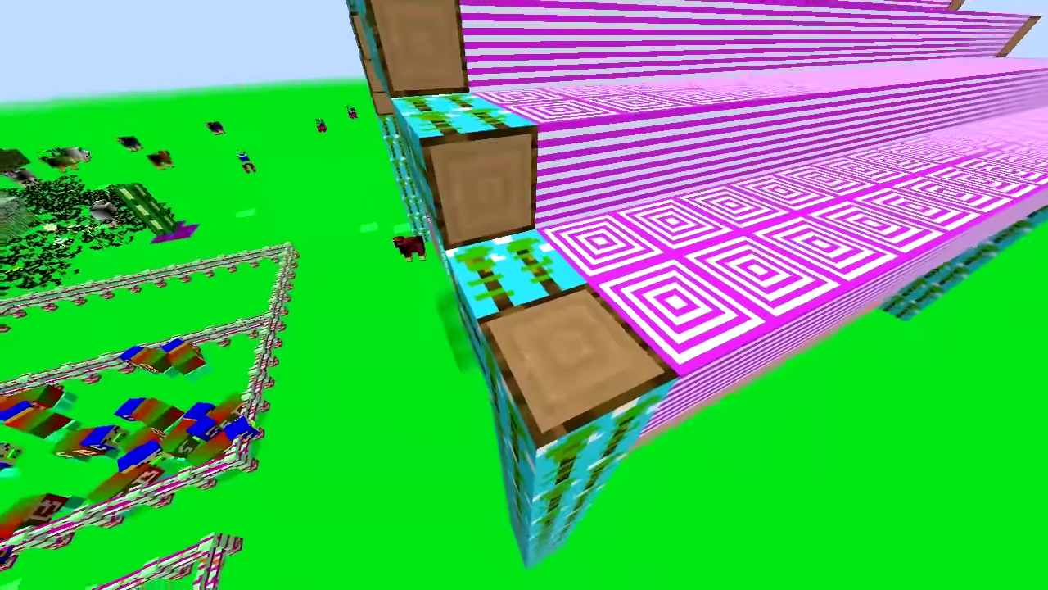
{"action": "key", "text": "d"}
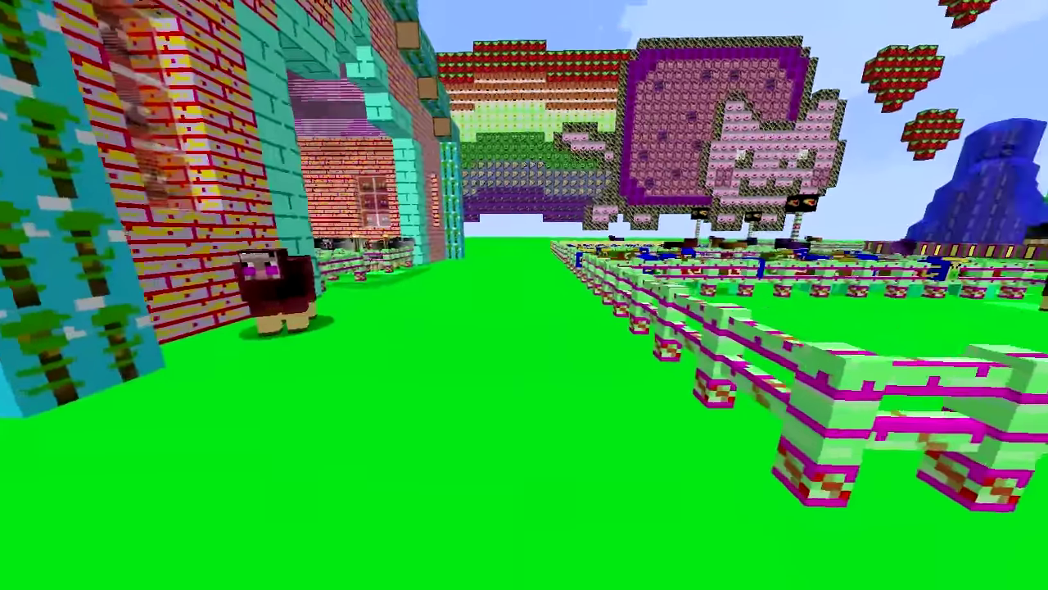
{"action": "key", "text": "w"}
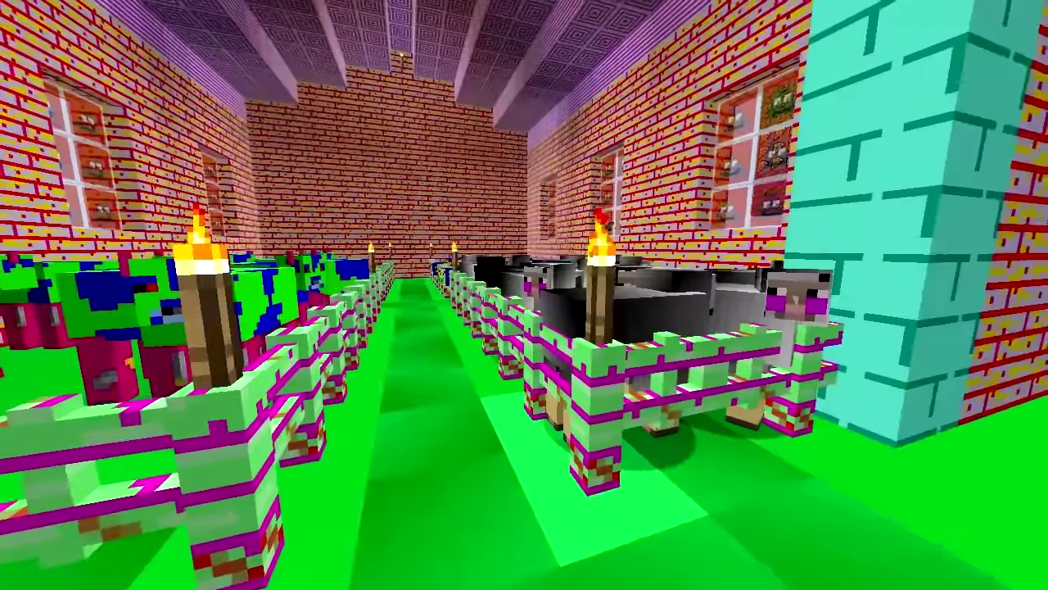
Enter the barn and examine the repainted sheep and cows in the two pens beside the aisle.
{"action": "key", "text": "space"}
{"action": "key", "text": "w"}
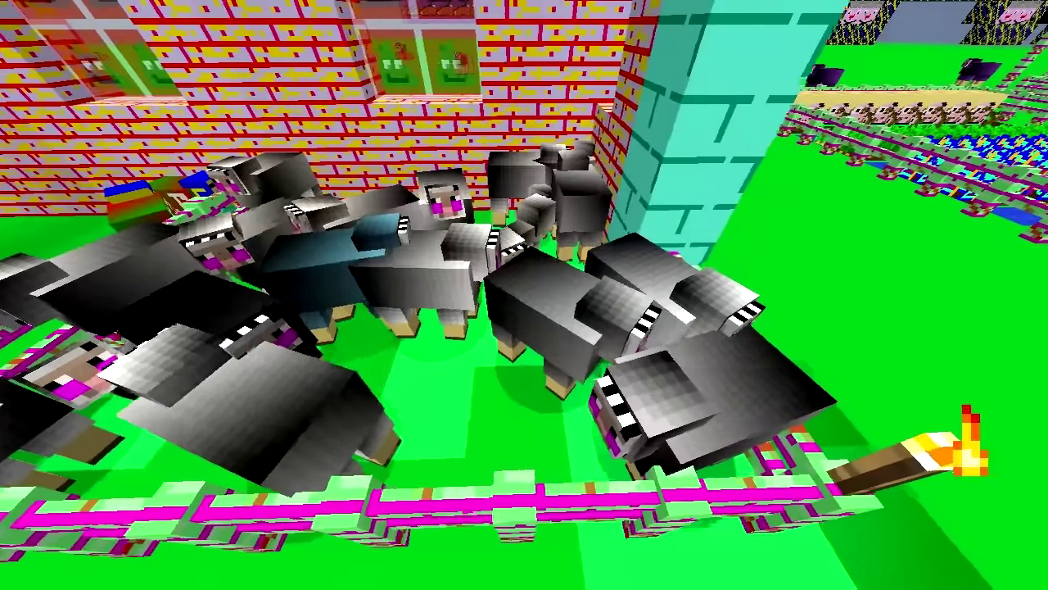
{"action": "key", "text": "w"}
{"action": "key", "text": "w"}
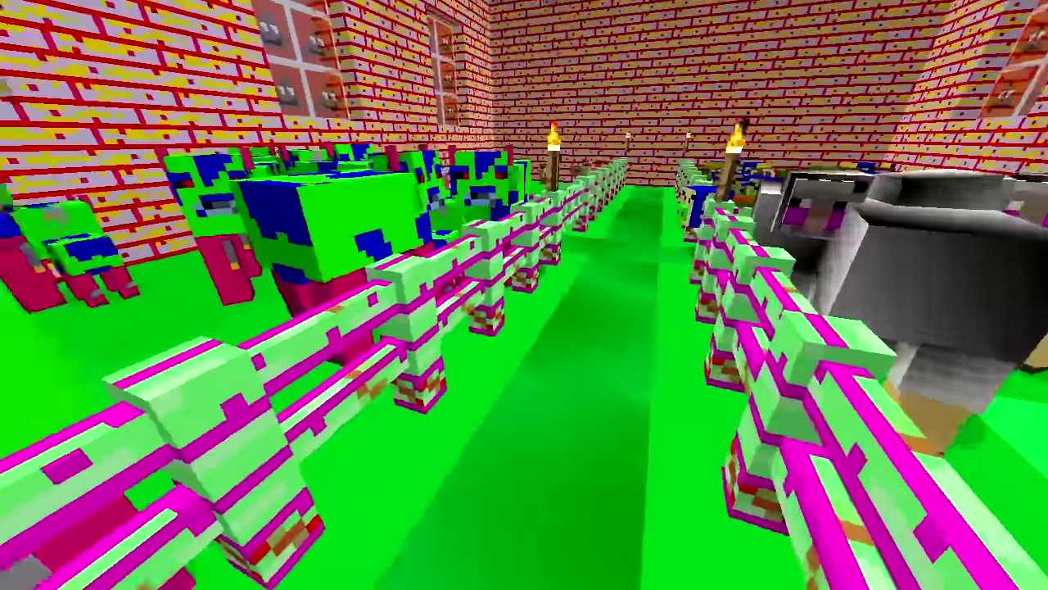
Move around the barn's chicken pen and examine the repainted chickens from several sides.
{"action": "key", "text": "w"}
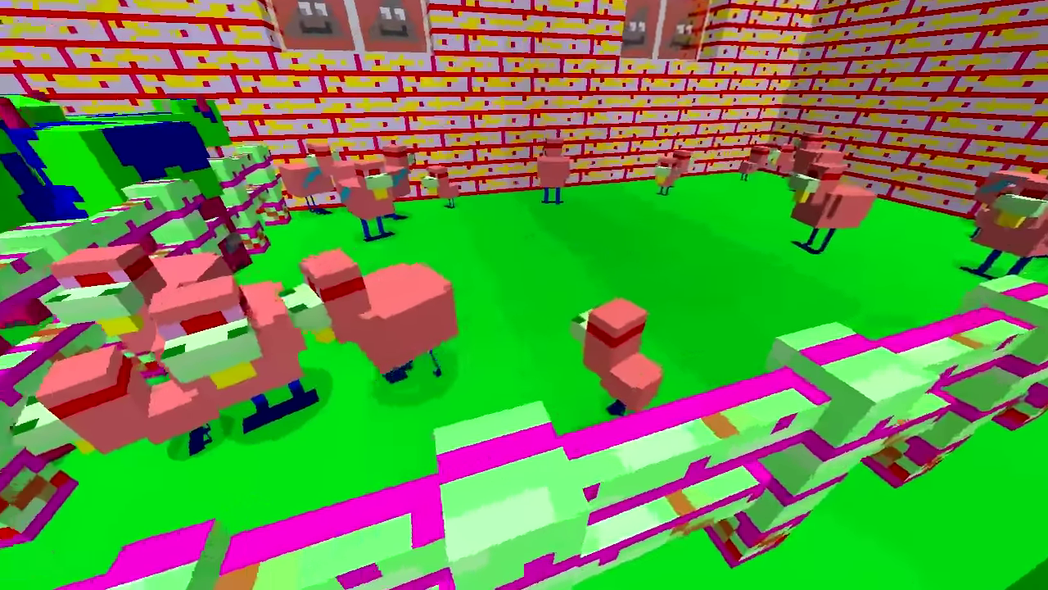
{"action": "key", "text": "w"}
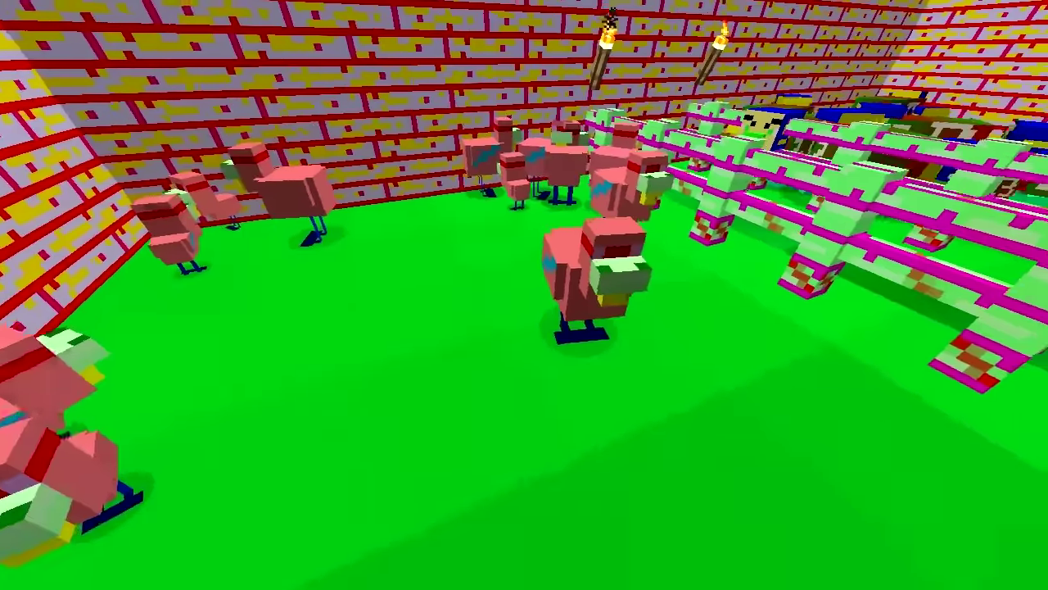
{"action": "key", "text": "w"}
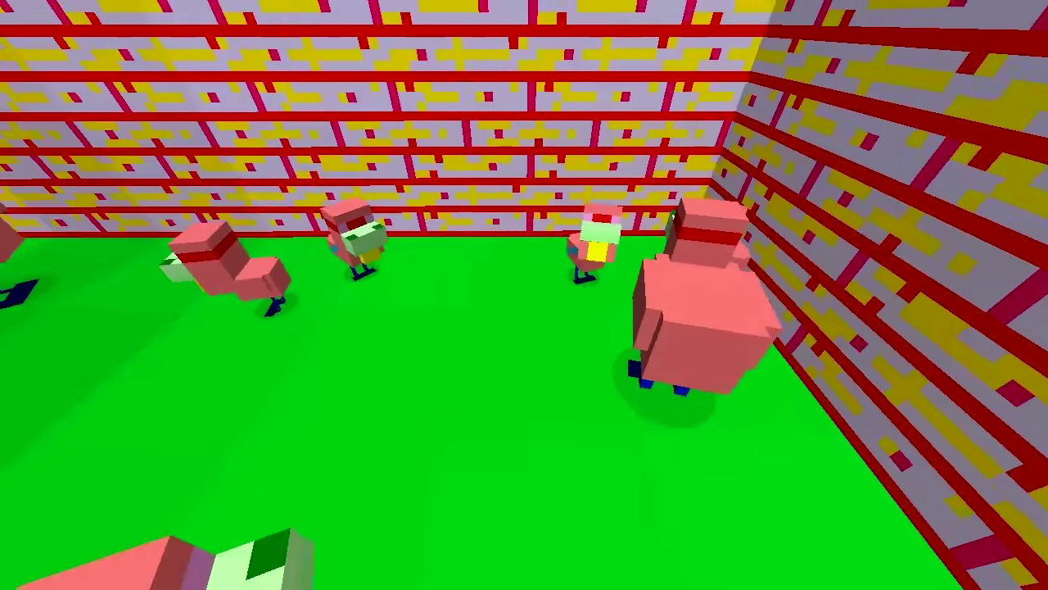
{"action": "key", "text": "w"}
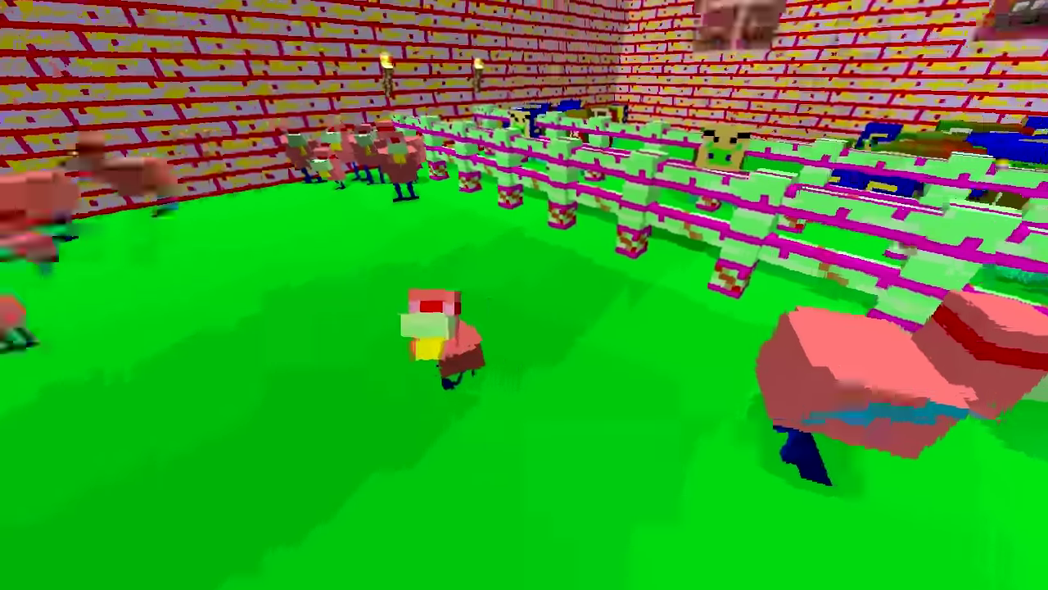
{"action": "key", "text": "w"}
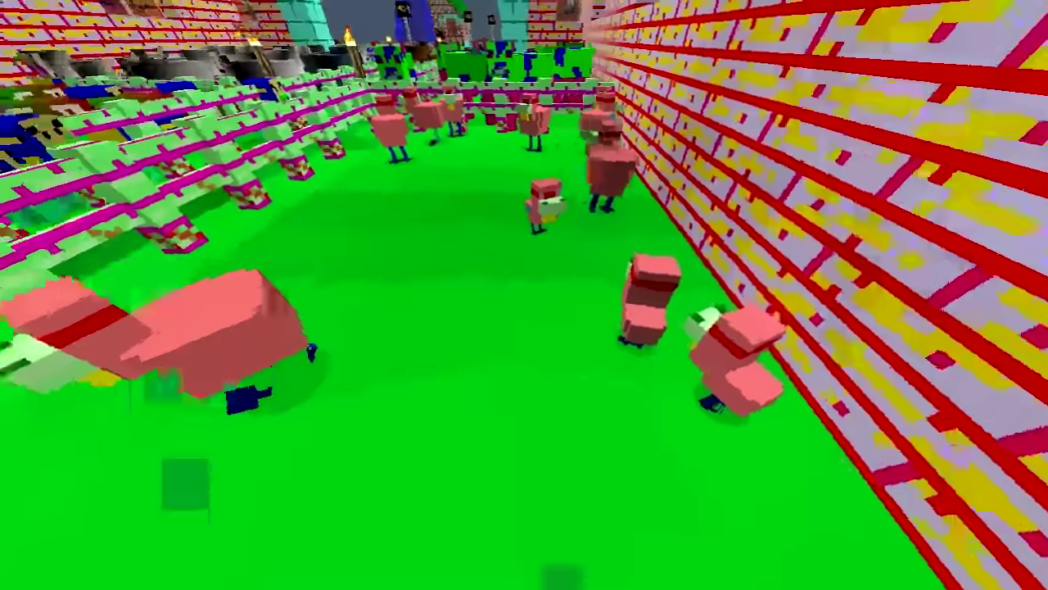
{"action": "key", "text": "w"}
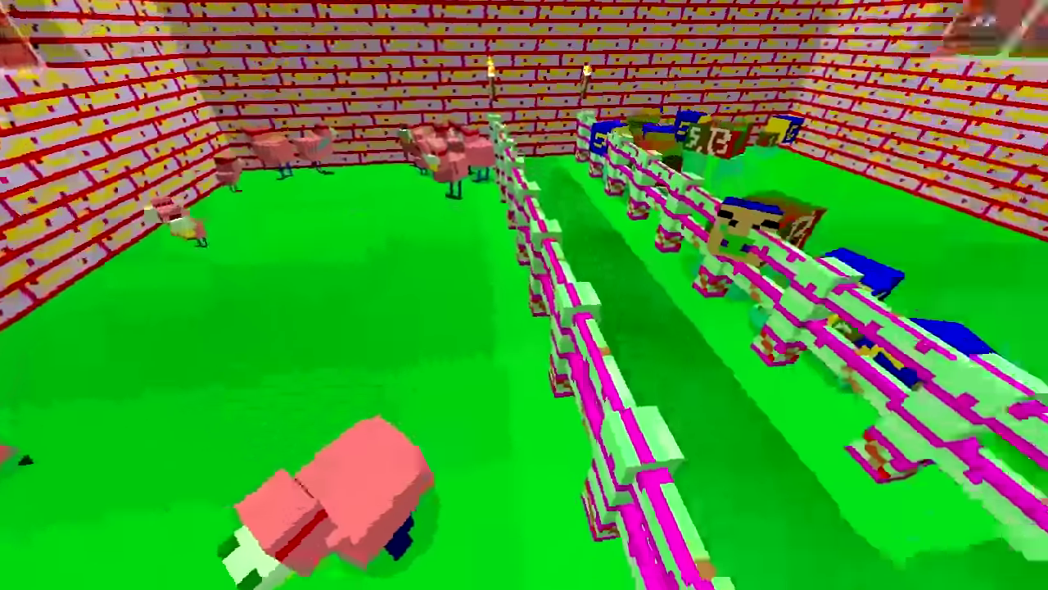
Cross over to the barn's pig pen and examine the repainted pigs up close.
{"action": "key", "text": "w"}
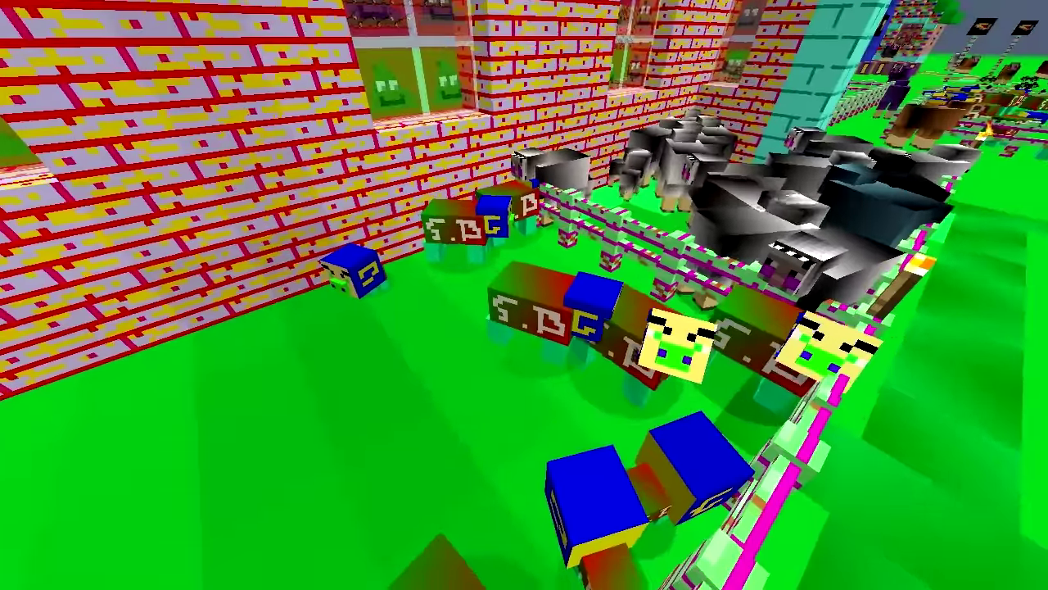
{"action": "key", "text": "w"}
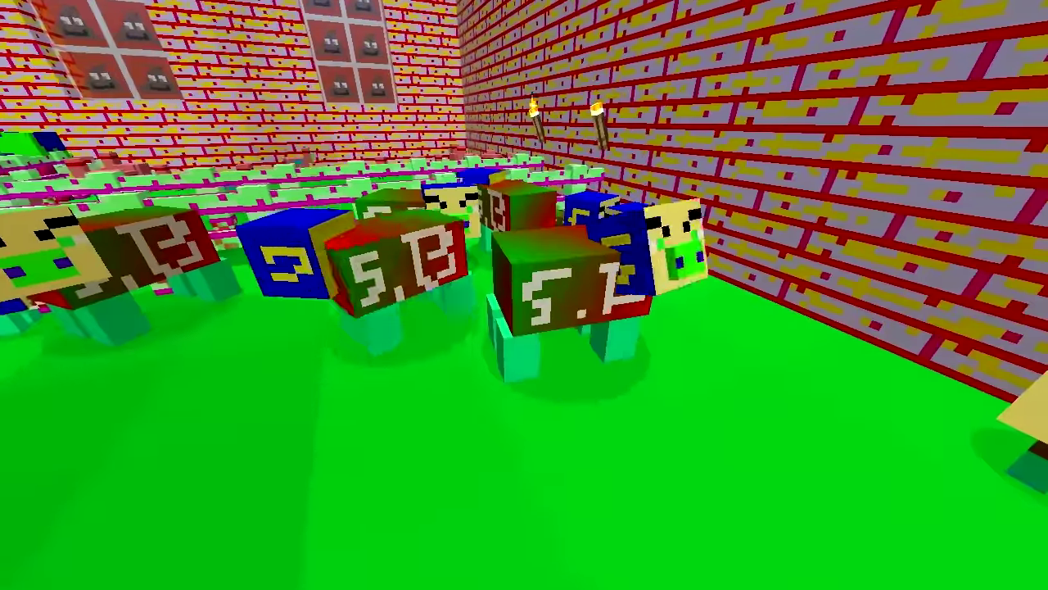
{"action": "key", "text": "w"}
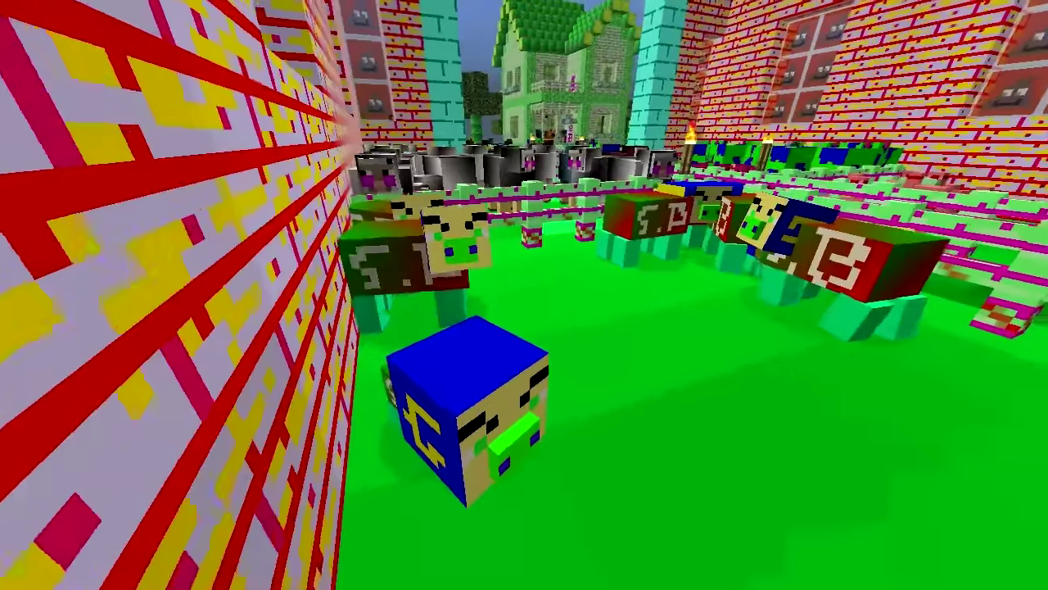
{"action": "key", "text": "w"}
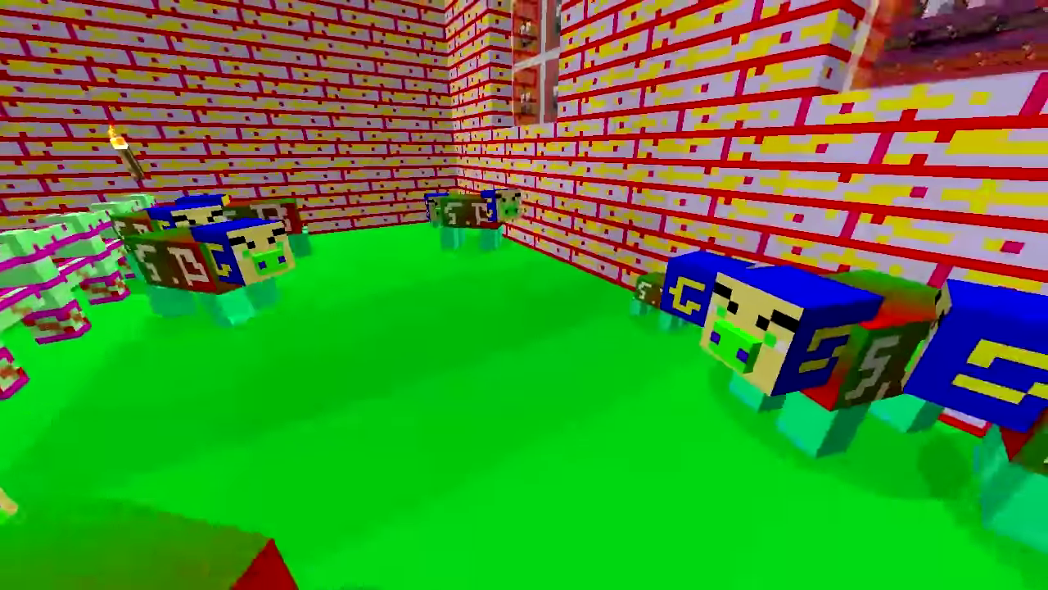
Inspect the wheat, carrot and pumpkin textures in the fenced farm plots from several angles.
{"action": "key", "text": "w"}
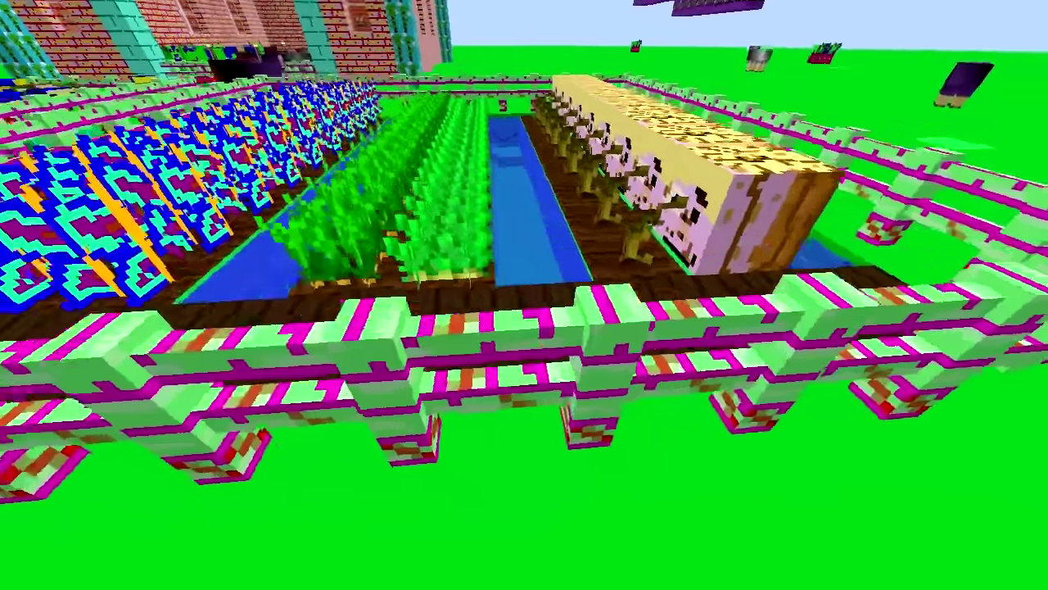
{"action": "key", "text": "s"}
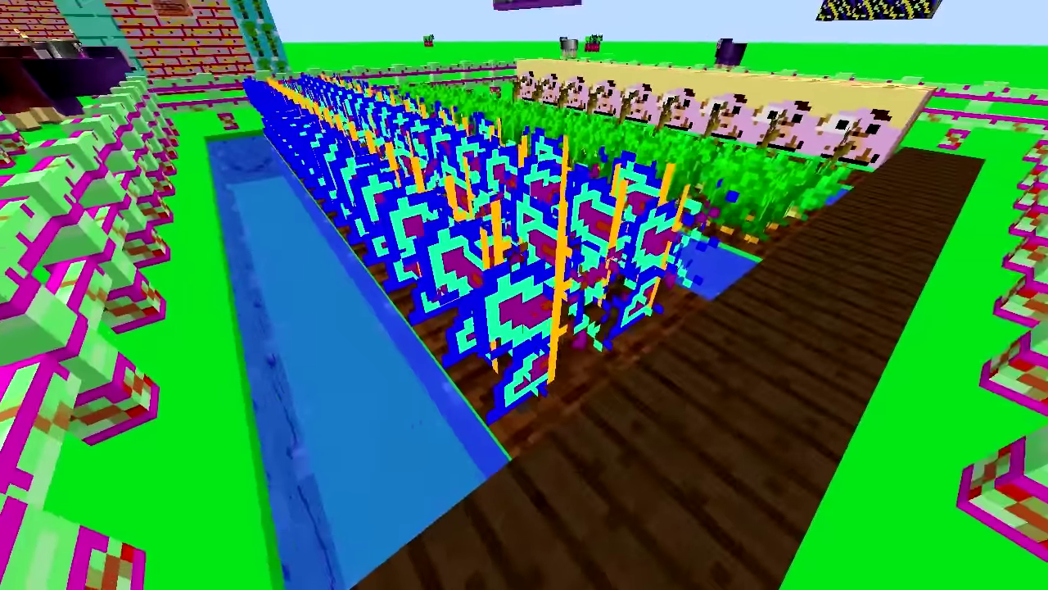
{"action": "key", "text": "d"}
{"action": "key", "text": "a"}
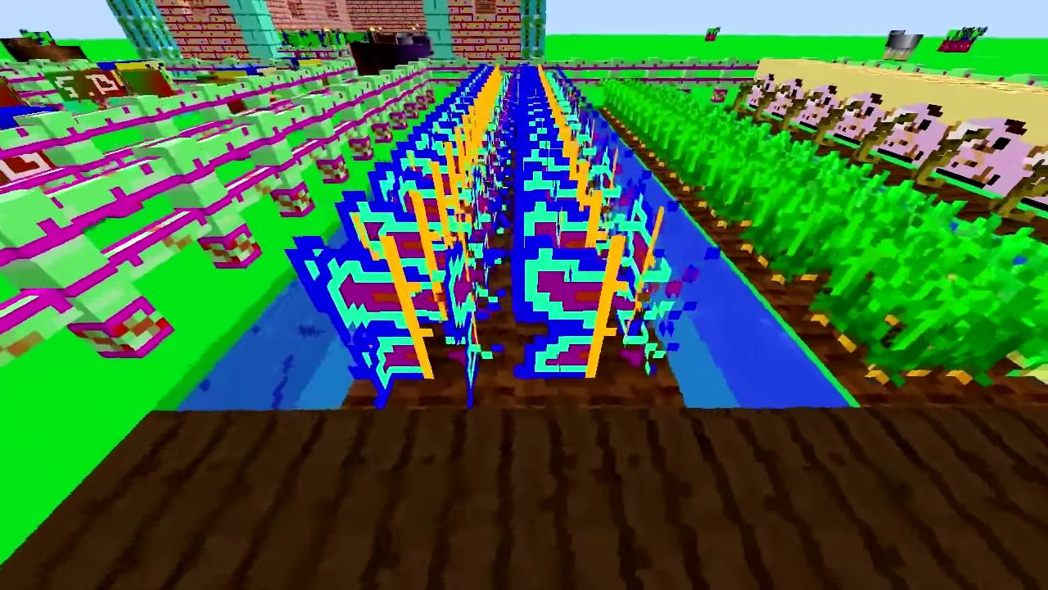
{"action": "key", "text": "d"}
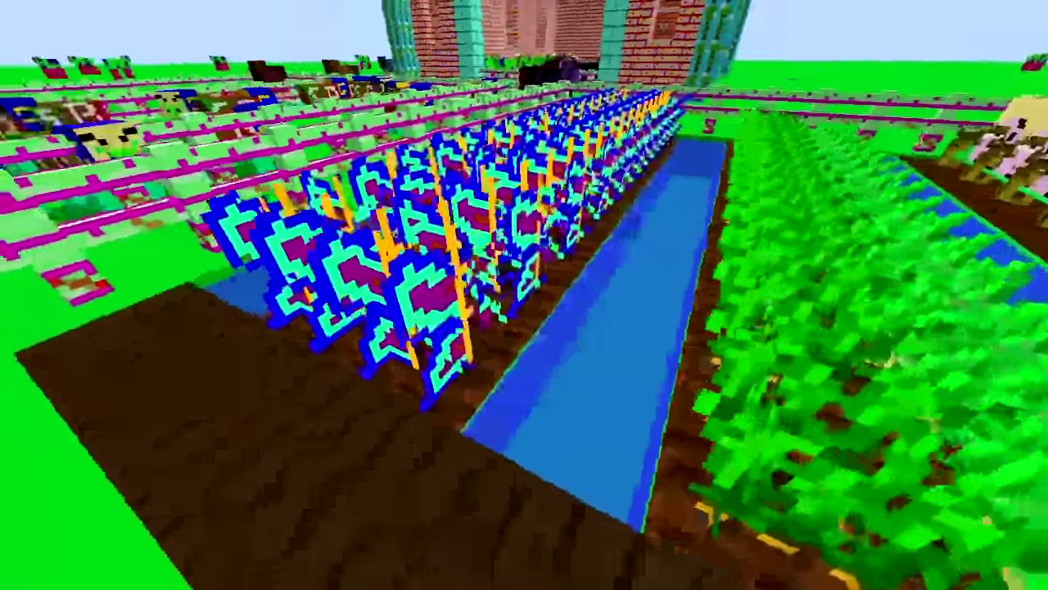
{"action": "key", "text": "d"}
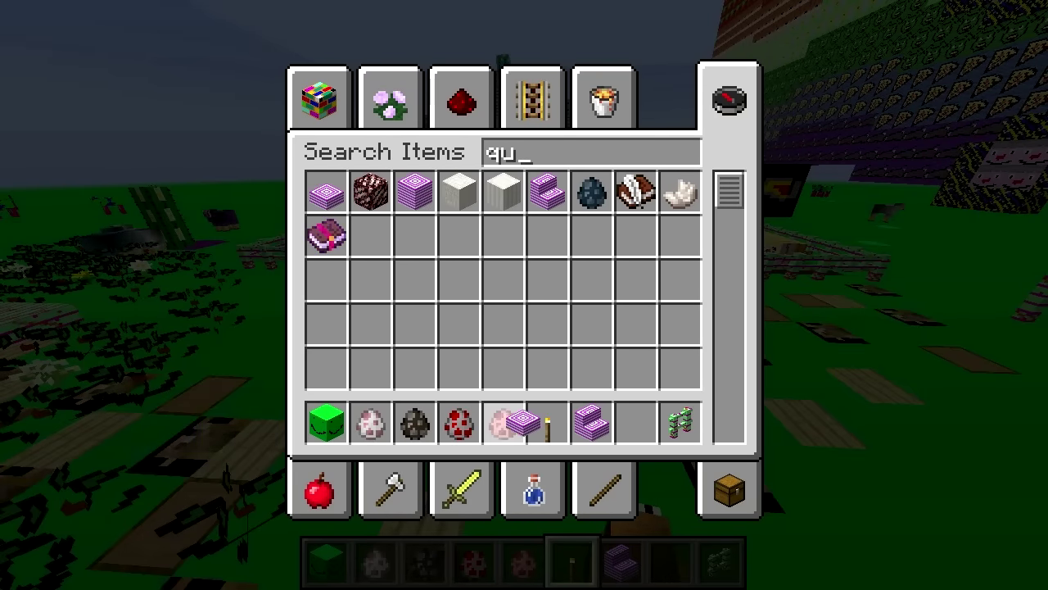
Put the quartz slab into the hotbar, place quartz stairs on the grass near the cow and break one of them.
{"action": "key", "text": "Escape"}
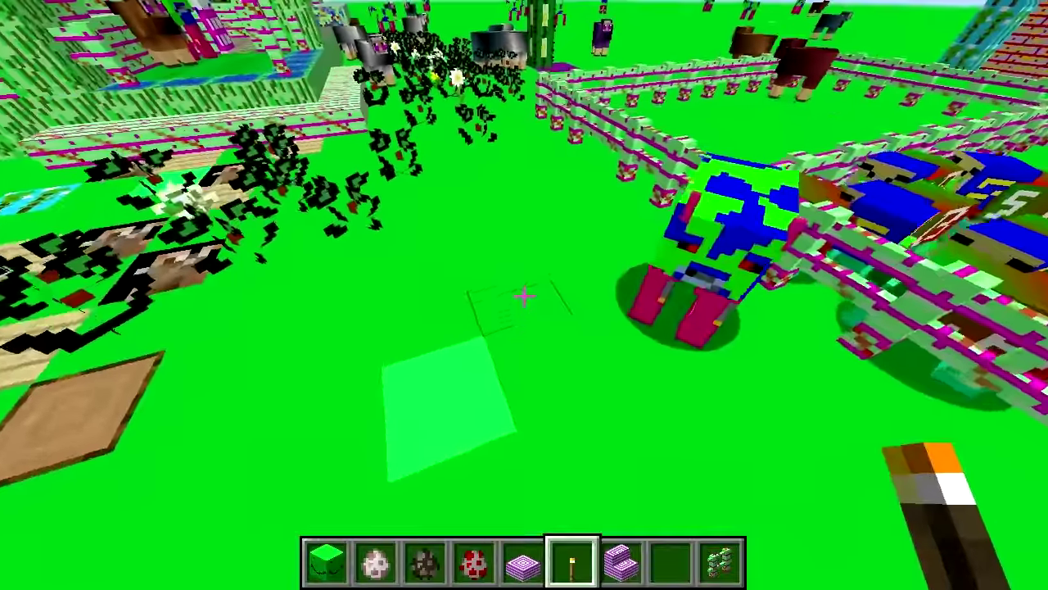
{"action": "scroll", "coordinate": [524, 294], "scroll_direction": "down", "scroll_amount": 1}
{"action": "right_click", "coordinate": [524, 294]}
{"action": "right_click", "coordinate": [524, 295]}
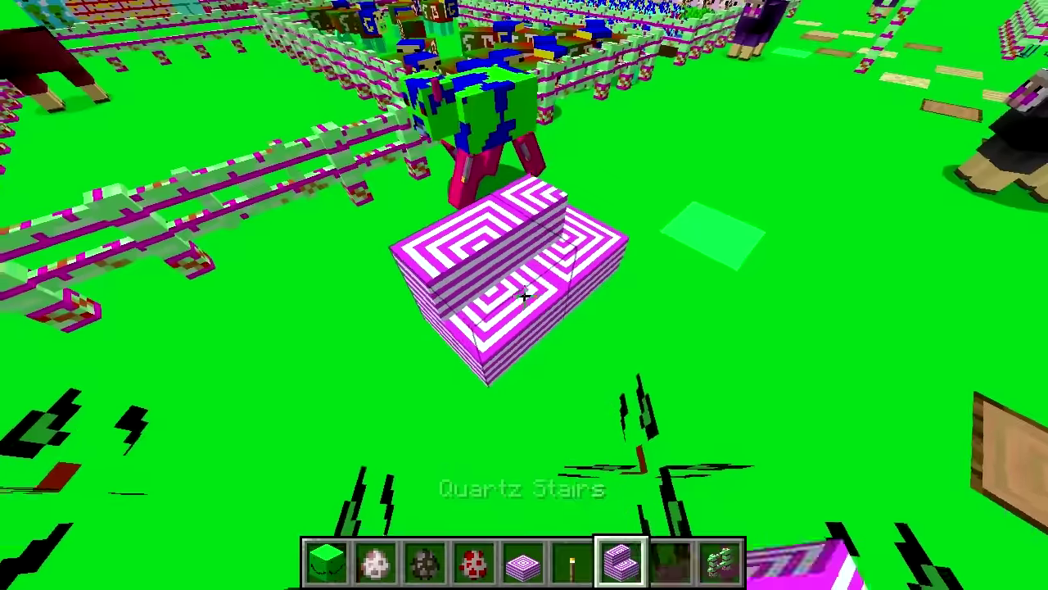
{"action": "left_click", "coordinate": [524, 295]}
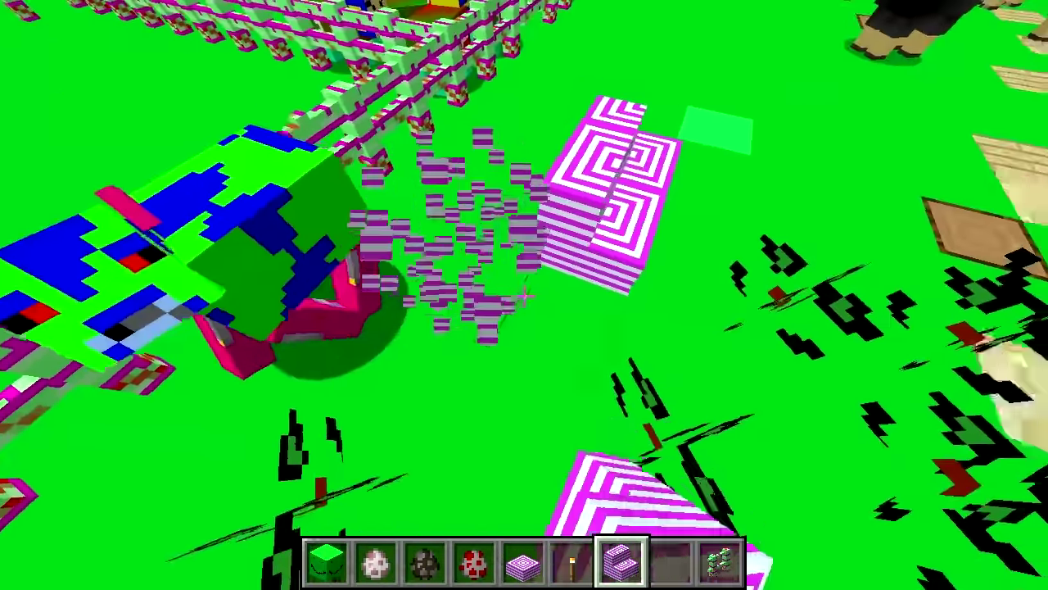